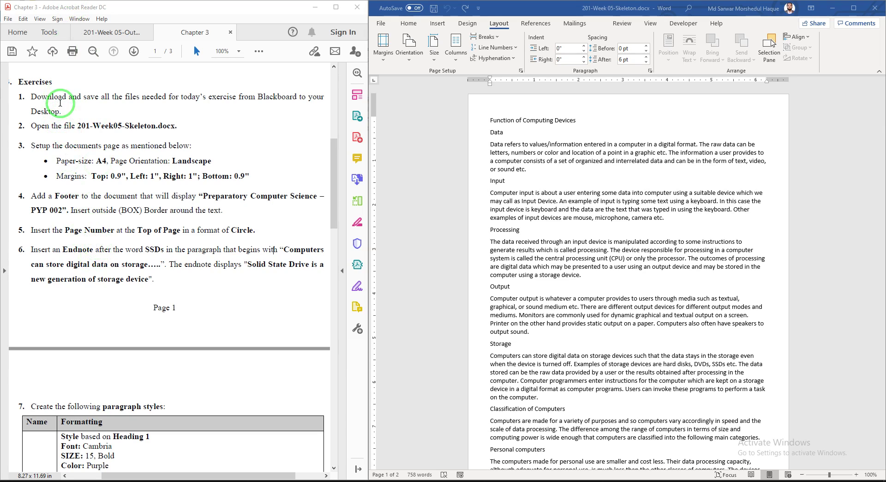
Highlight exercise instructions 1 to 3 in the Chapter 3 PDF, from downloading the files through the page setup margins
left_click_drag(178, 126, 20, 102)
left_click(23, 83)
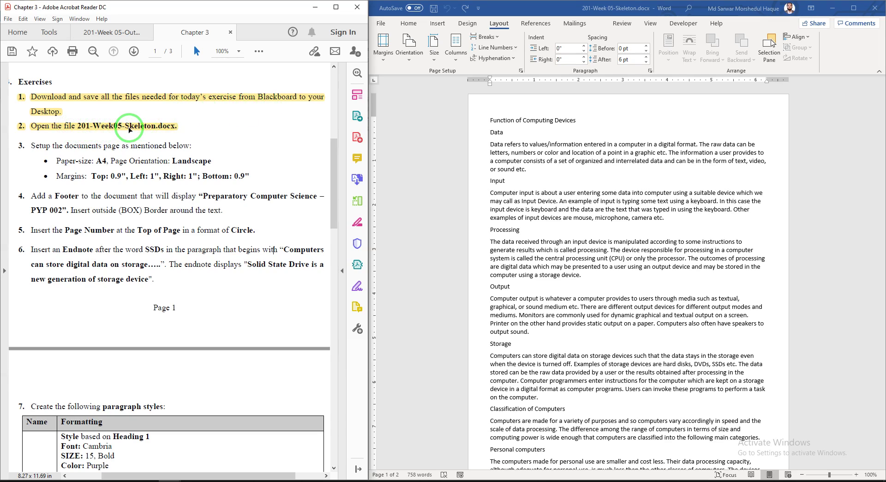
left_click(579, 7)
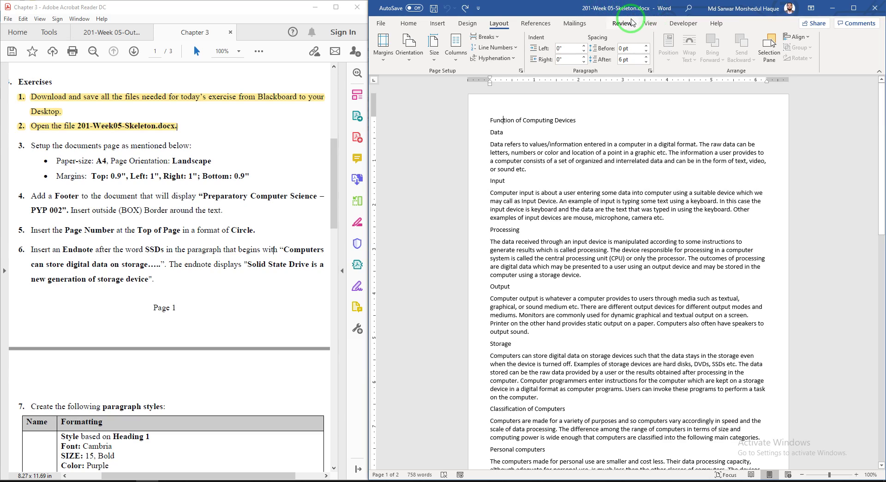
left_click(175, 174)
left_click_drag(233, 175, 14, 141)
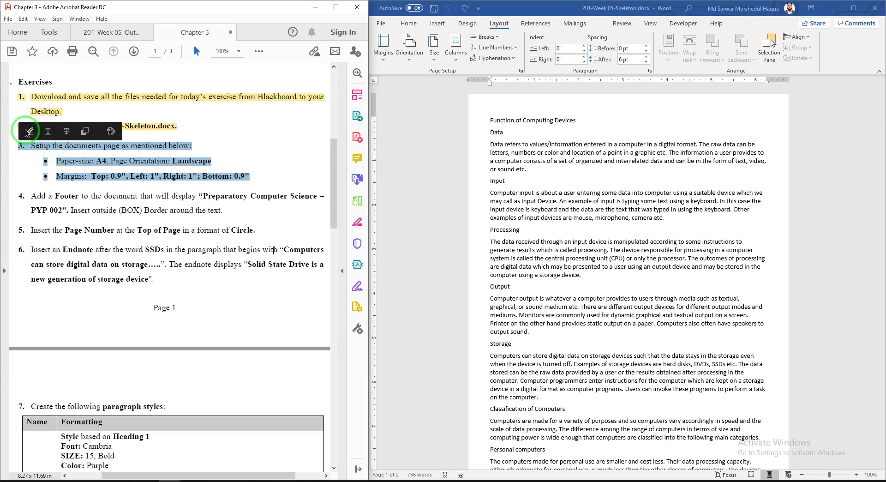
left_click(29, 133)
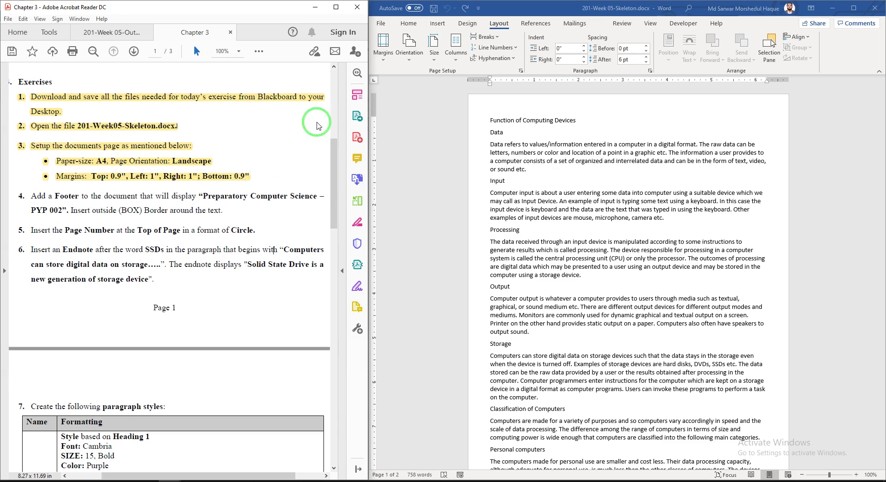
Switch to the Word document and set Landscape orientation with 0.9" top and bottom margins and 1" left and right margins
left_click(573, 225)
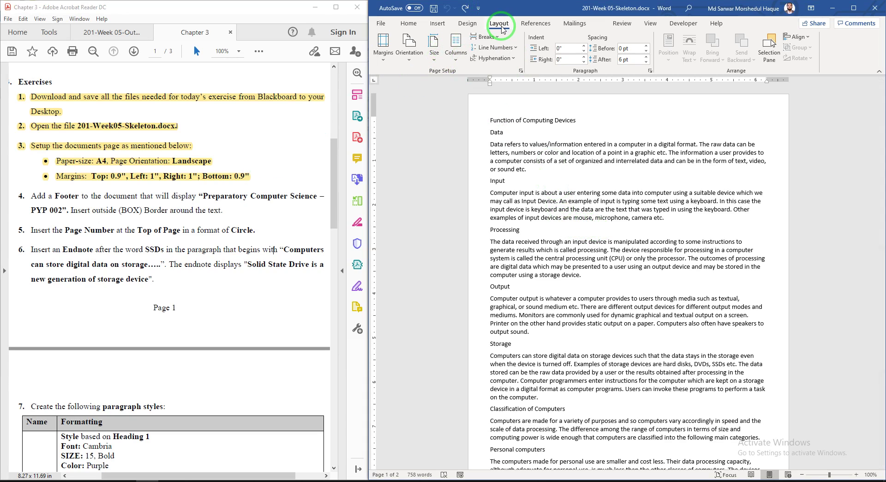
left_click(521, 70)
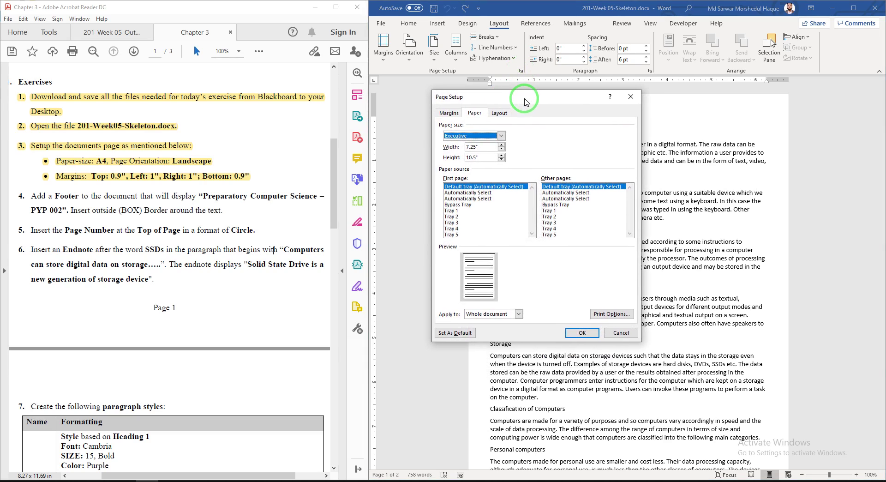
left_click(458, 114)
left_click(476, 187)
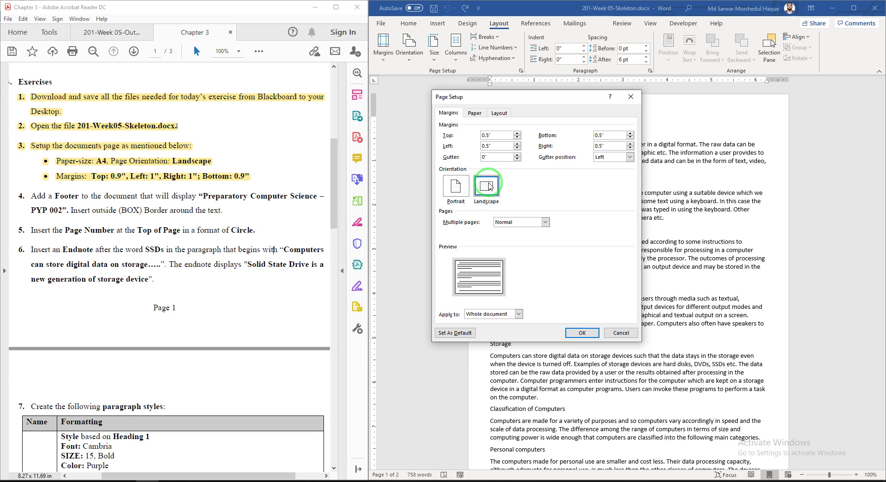
left_click(517, 133)
left_click(517, 134)
left_click(518, 134)
left_click(518, 134)
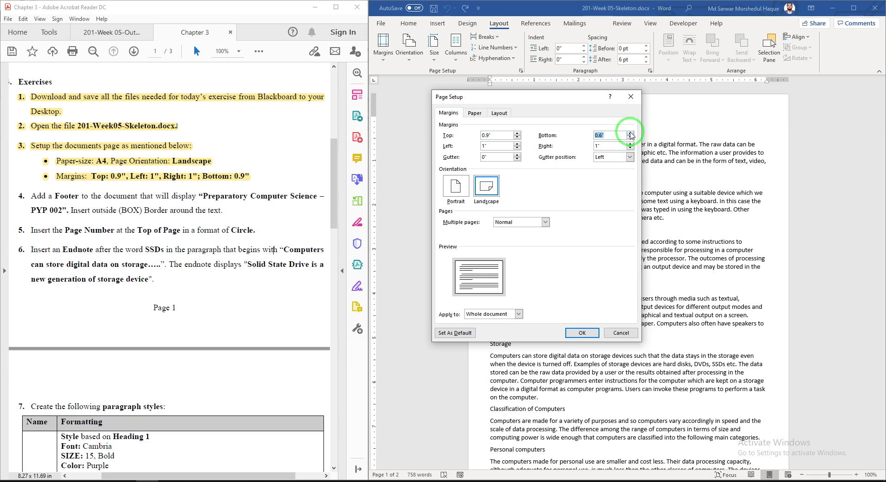
Set the paper size to A4 for the whole document and apply the page setup
left_click(474, 113)
left_click(501, 136)
left_click(501, 167)
left_click(501, 167)
left_click(480, 166)
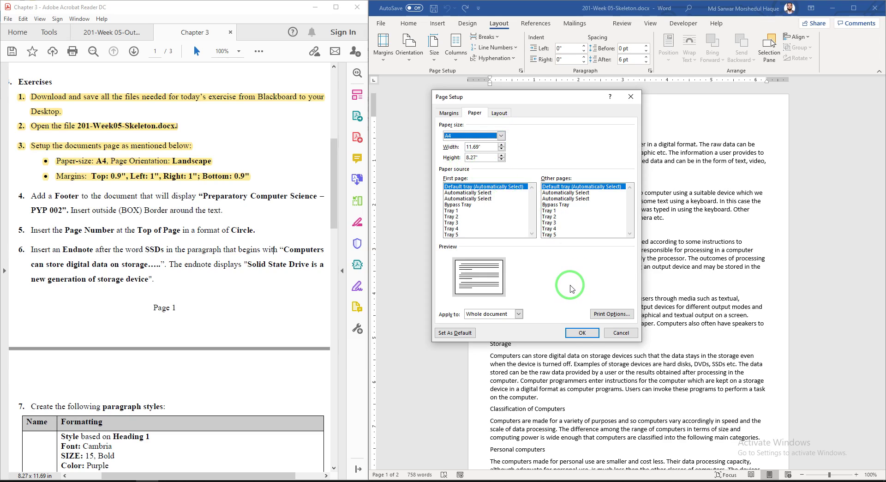
left_click(581, 332)
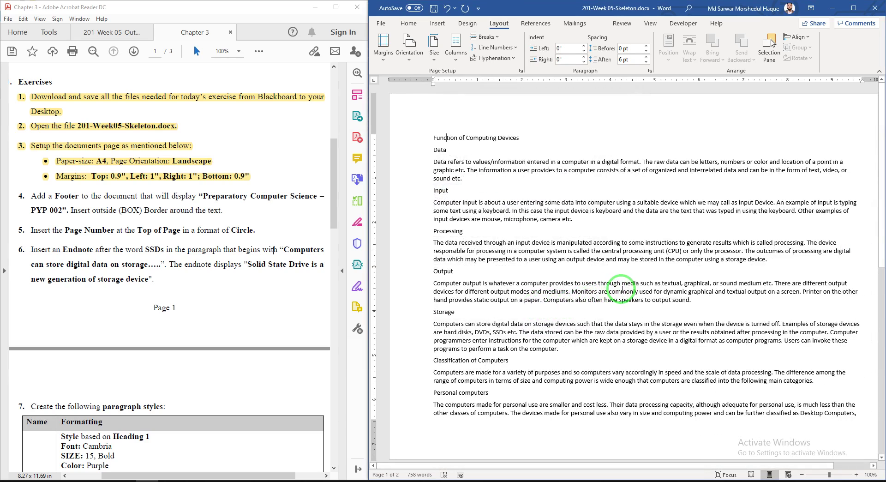
left_click_drag(693, 465, 699, 374)
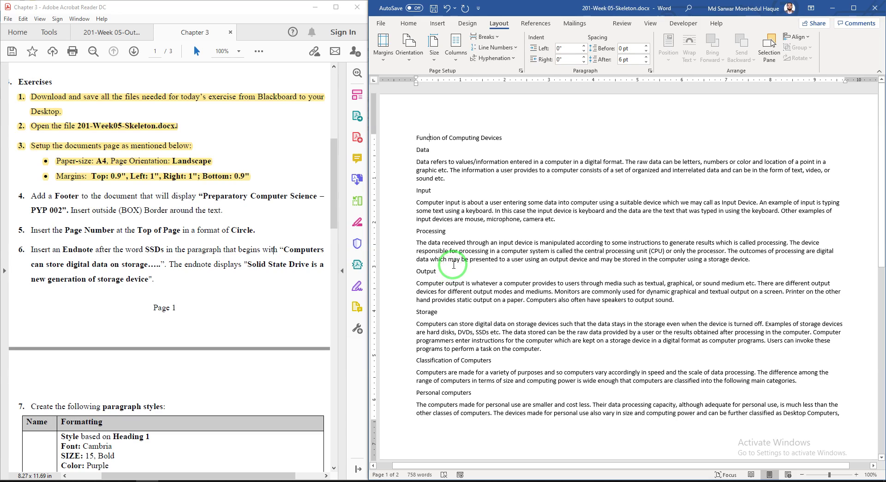
Switch to the PDF and highlight exercise instruction 4 about the footer and its box border
left_click(72, 211)
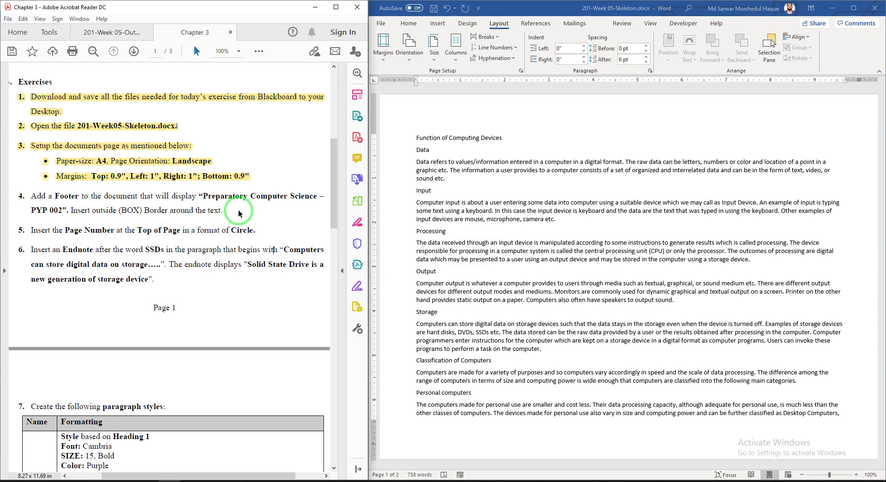
left_click_drag(225, 211, 14, 193)
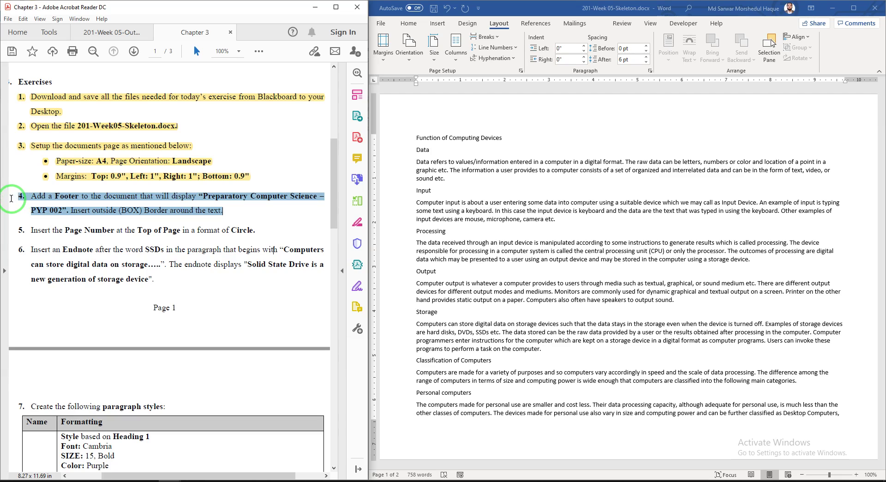
left_click(21, 182)
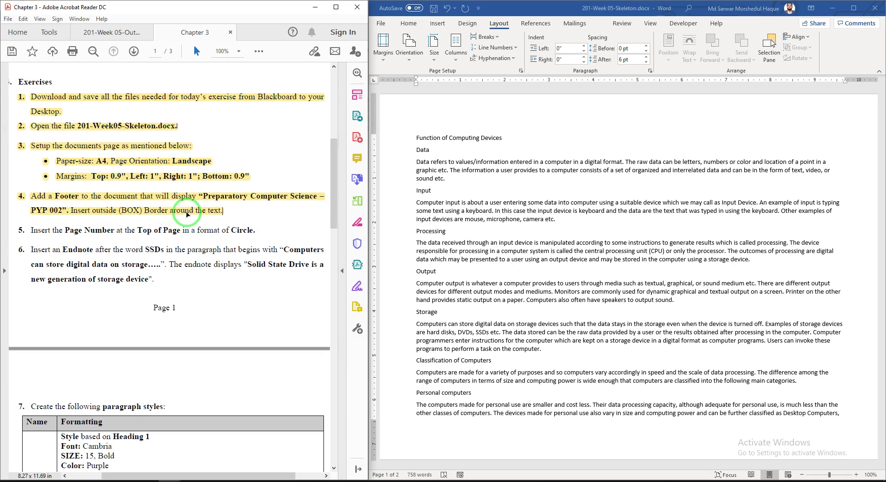
left_click(206, 201)
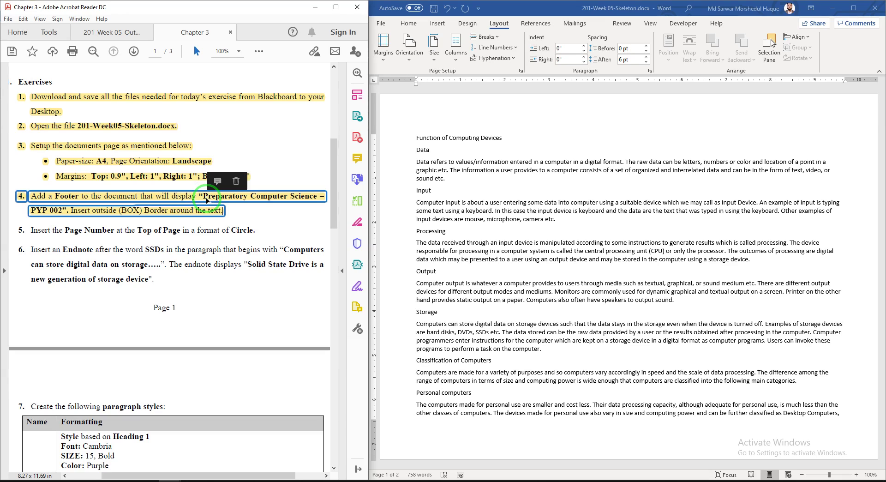
double_click(206, 198)
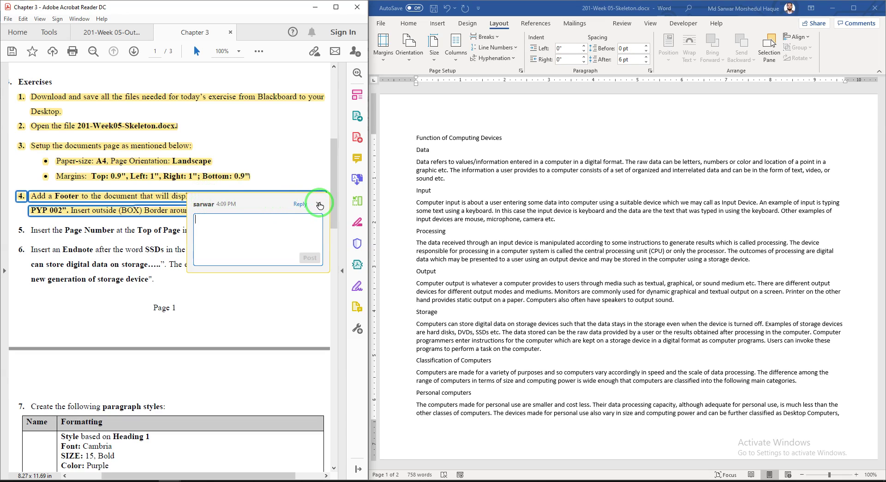
key("Escape")
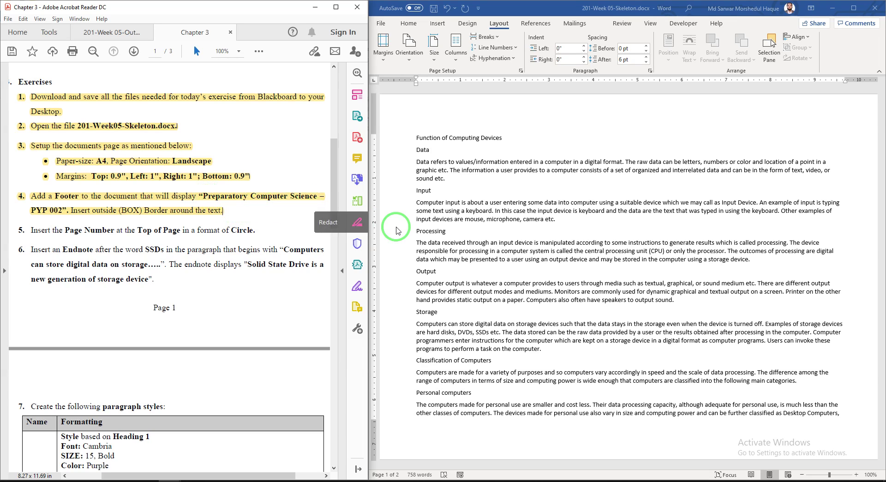
scroll(476, 189, "down", 3)
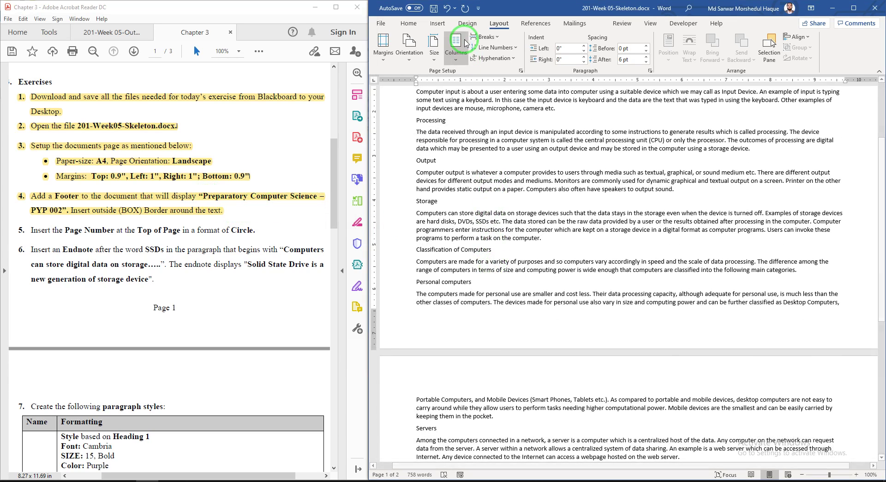
left_click(437, 23)
left_click(708, 47)
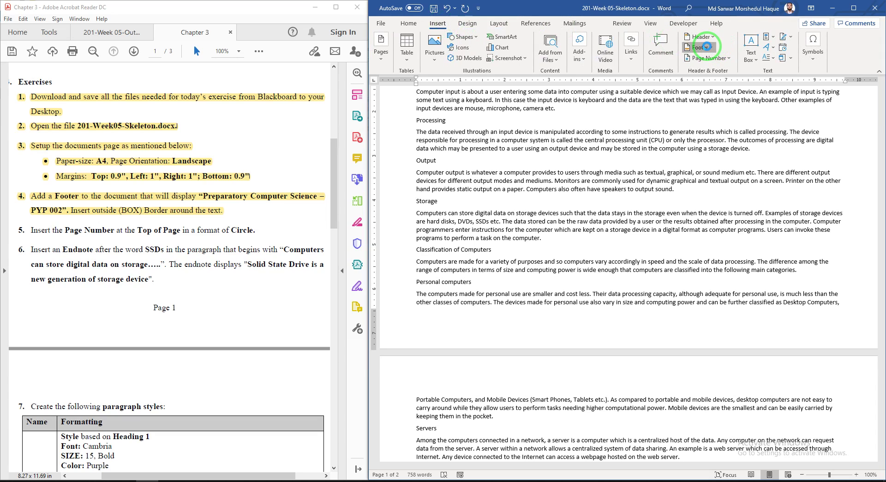
left_click(707, 46)
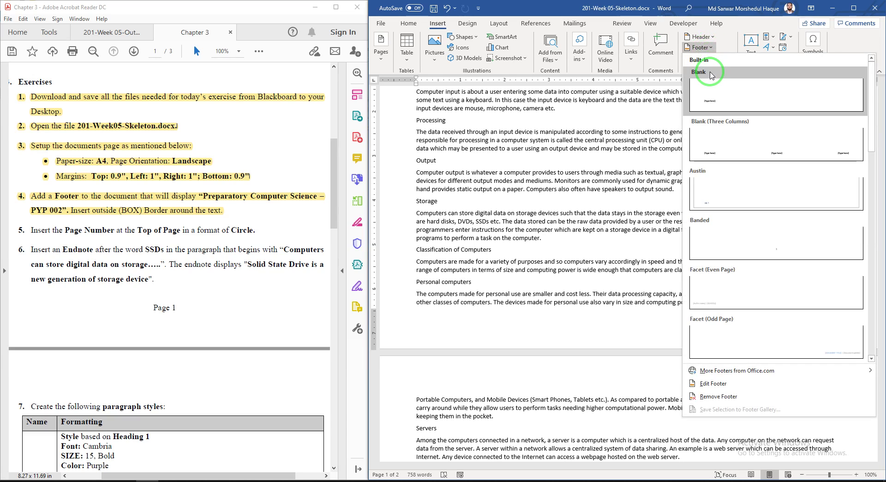
left_click(433, 336)
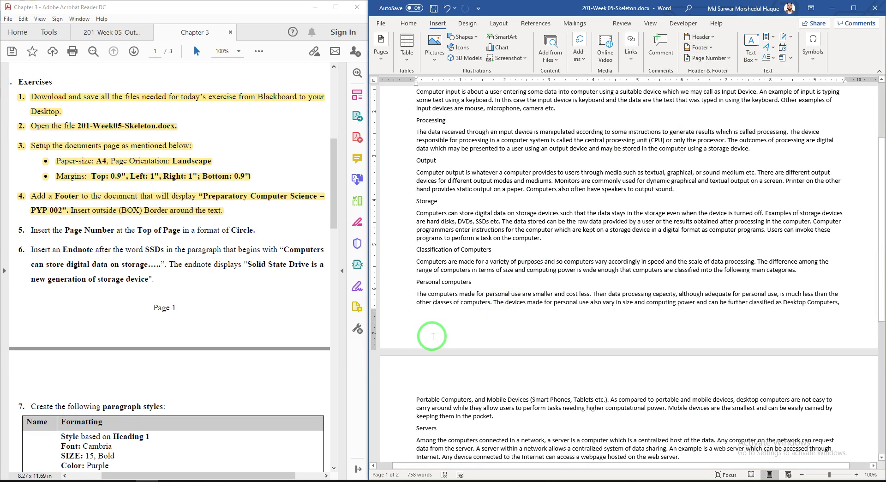
Enter "Preparatory Computer Science – PYP002" in the Word document's footer and put outside borders around the text
double_click(429, 341)
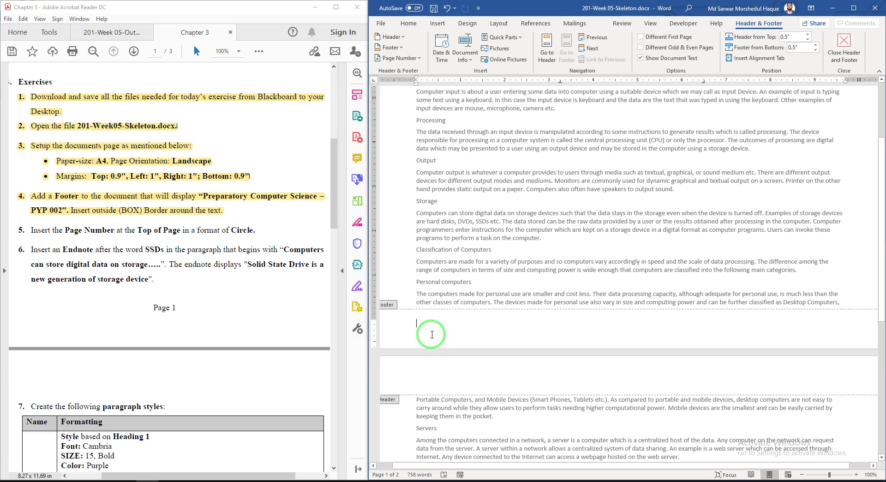
type("Pr")
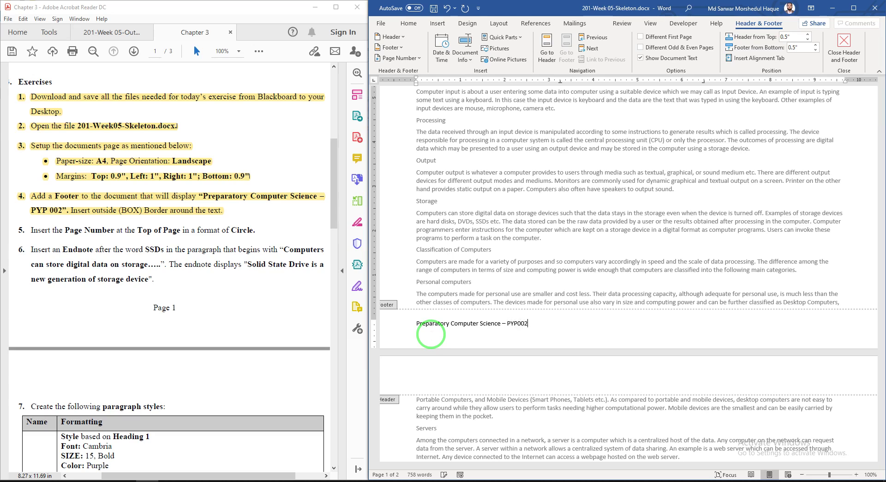
left_click(408, 26)
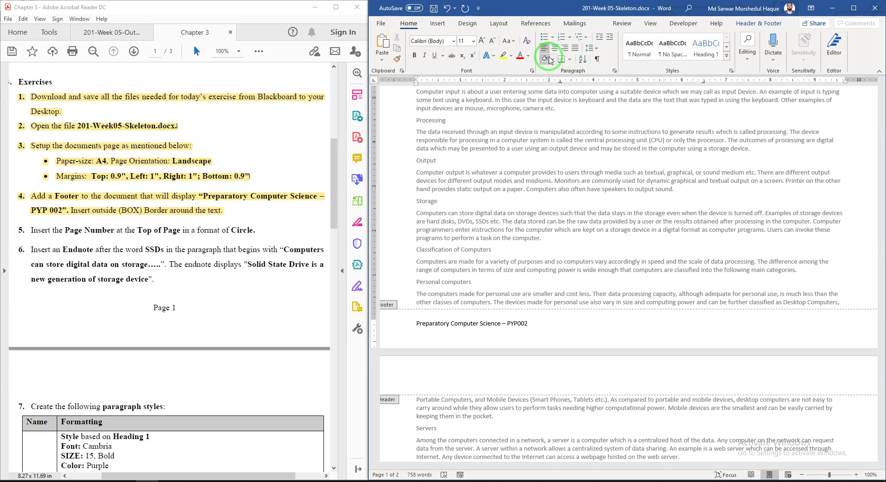
left_click(571, 60)
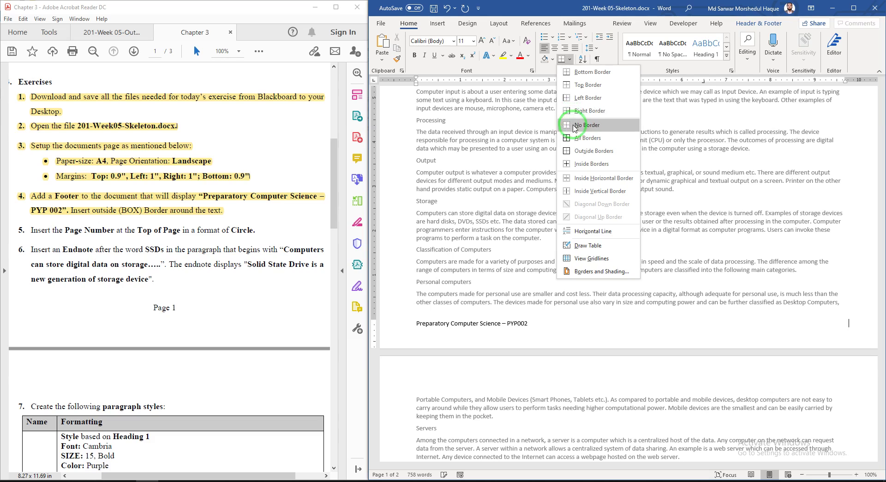
left_click(595, 151)
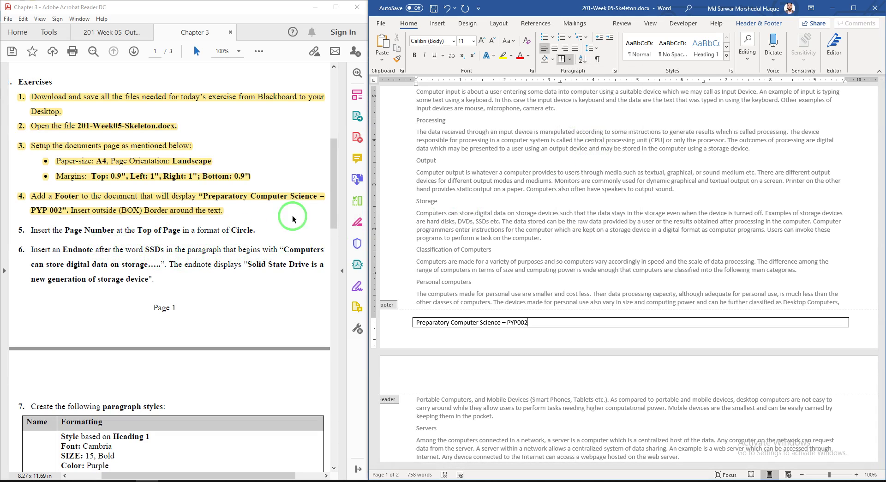
Switch to the PDF and highlight exercise instruction 5 about the page number
left_click_drag(260, 232, 19, 230)
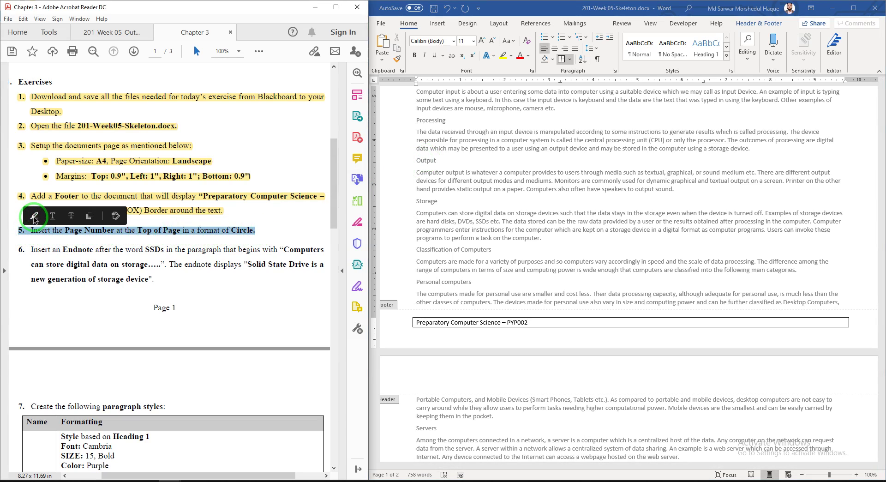
left_click(34, 217)
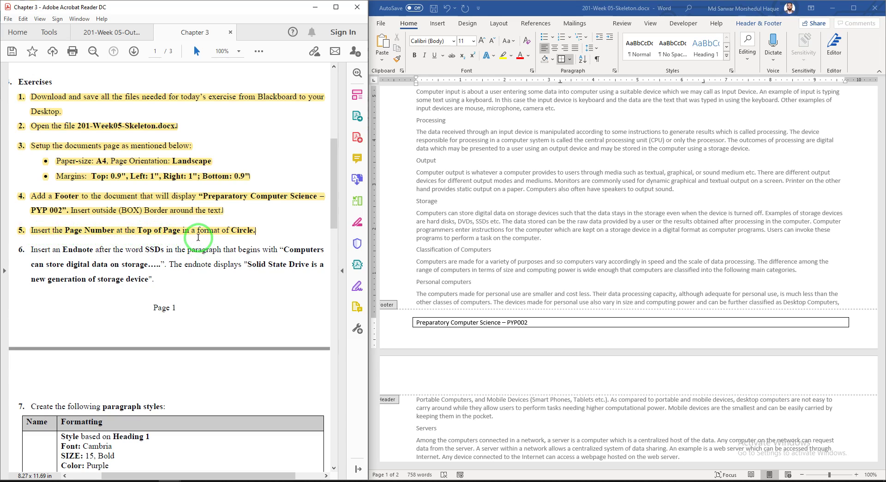
Insert a page number at the top of the Word document's pages in the Circle format and finish editing the header and footer
left_click(437, 25)
left_click(437, 26)
left_click(709, 58)
left_click(709, 58)
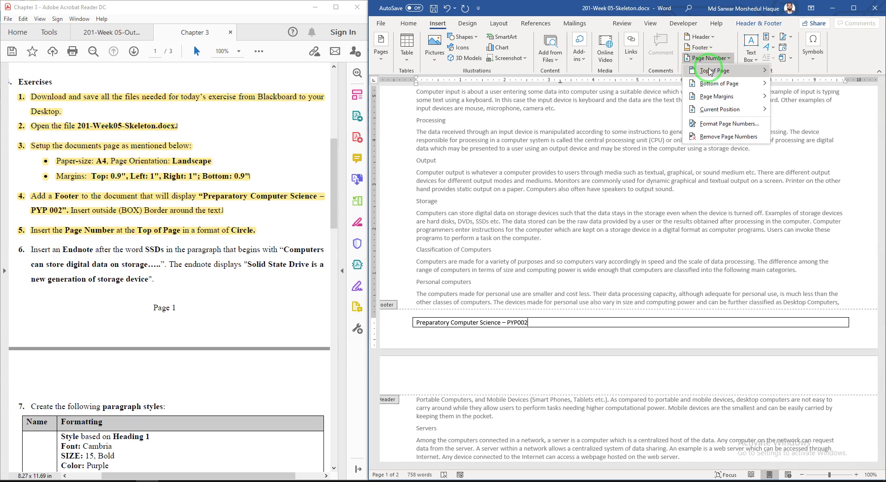
mouse_move(721, 74)
left_click(714, 71)
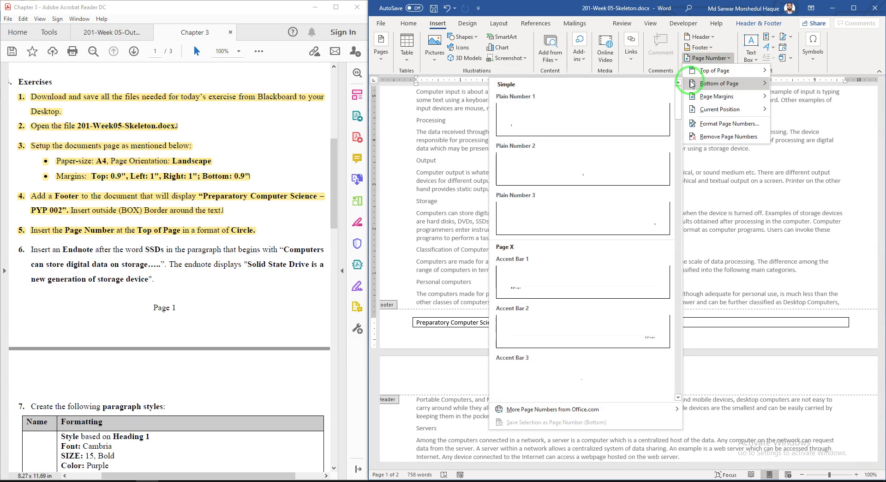
left_click_drag(678, 90, 682, 337)
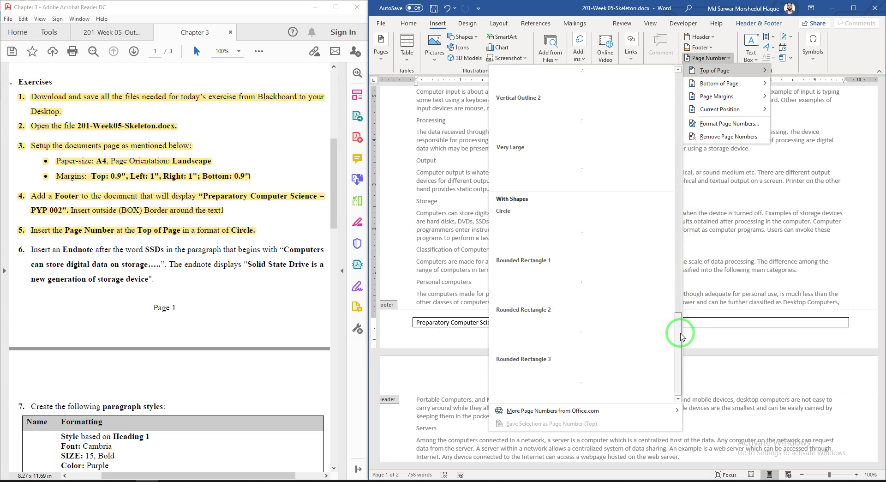
left_click(567, 232)
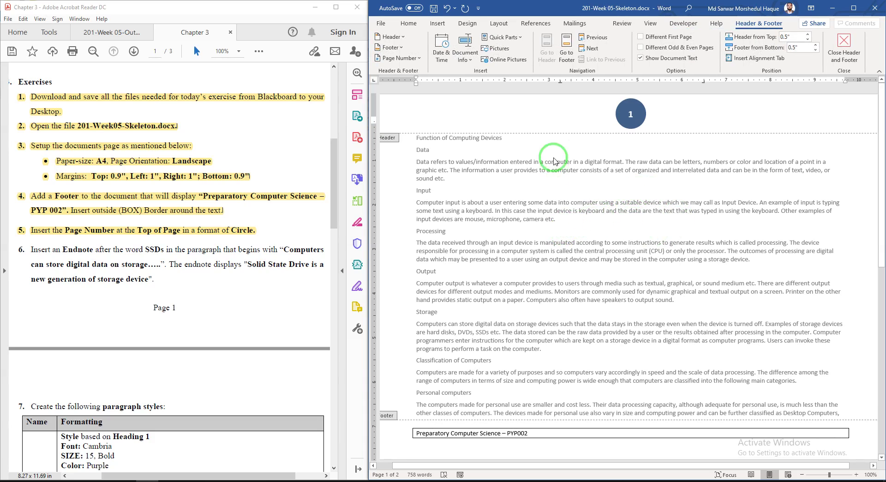
left_click(834, 54)
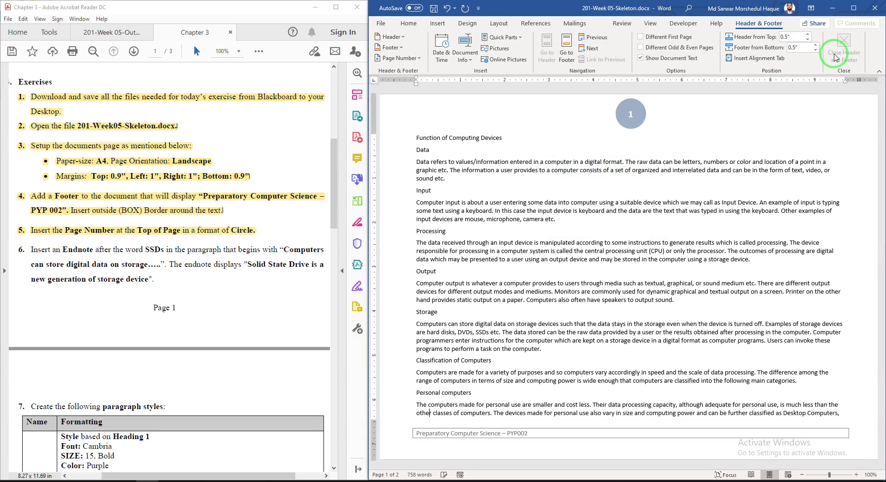
double_click(534, 204)
left_click(476, 199)
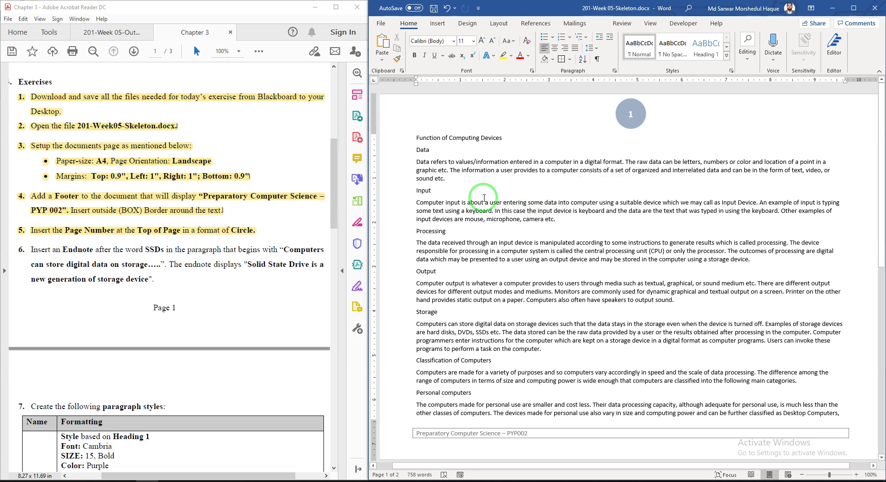
scroll(237, 270, "down", 2)
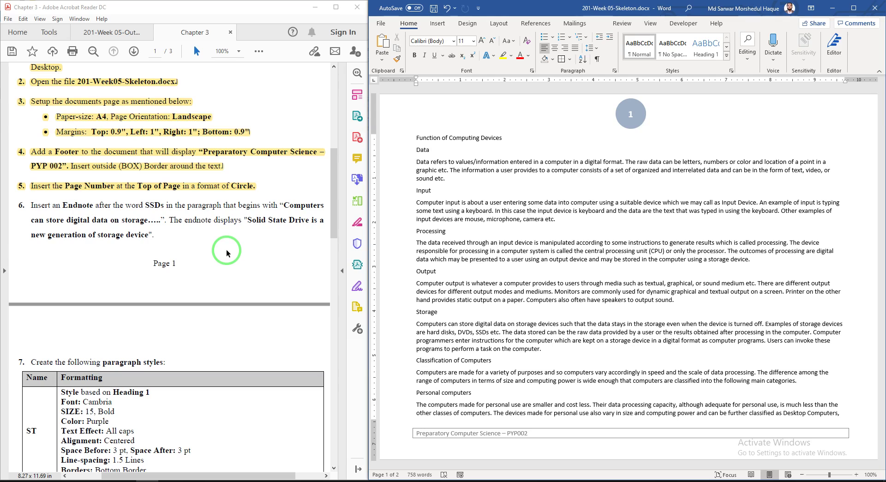
Highlight exercise instruction 6 about the endnote after the word SSDs in the PDF
scroll(226, 252, "down", 2)
left_click_drag(207, 197, 32, 164)
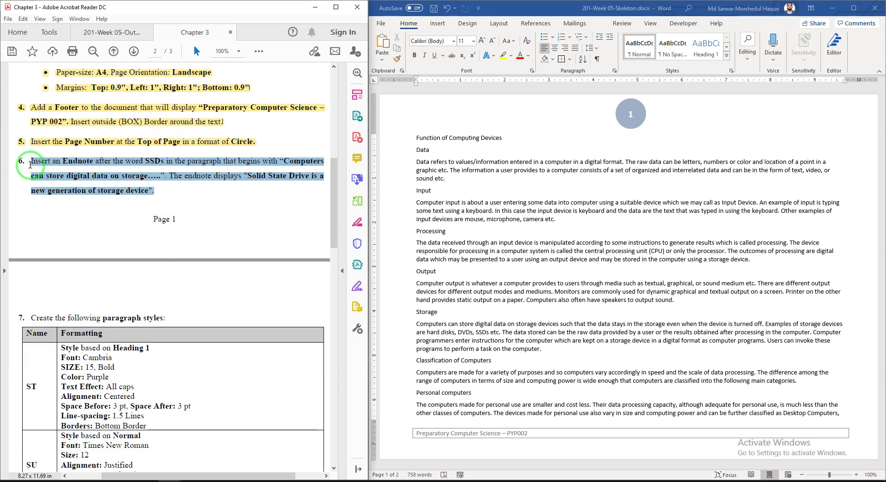
left_click(27, 149)
left_click(91, 164)
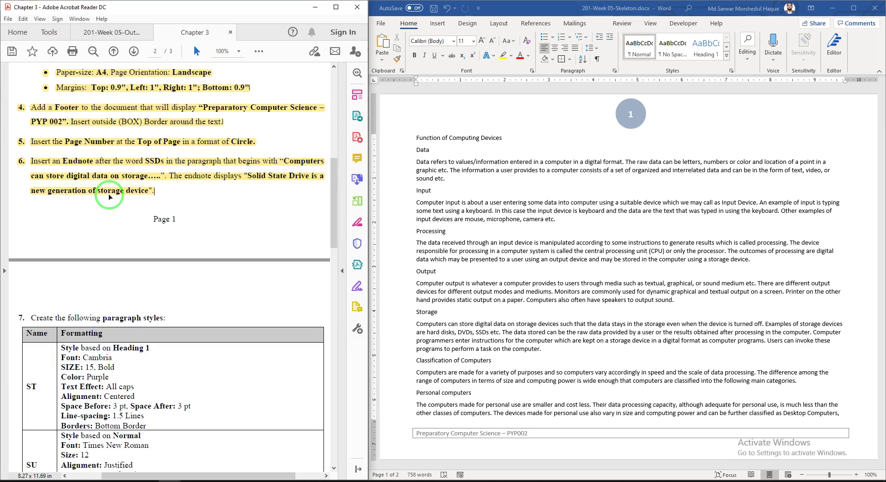
Switch to the Word document, find "ssd" and insert an endnote after SSDs reading "Solid State Drive is a new generation of storage device."
left_click(503, 204)
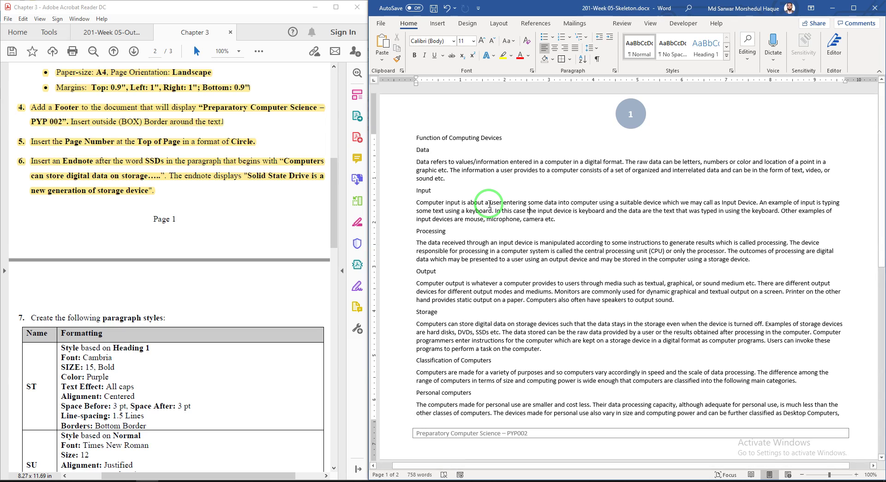
key("ctrl+f")
type("ssd")
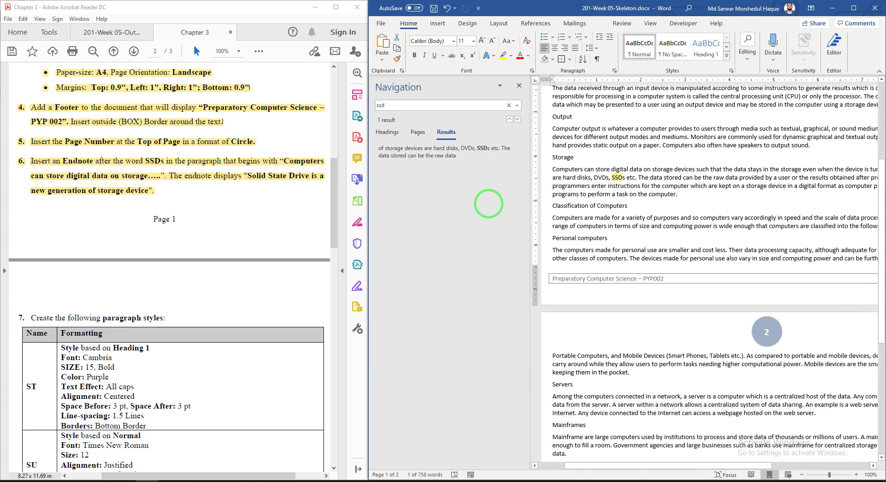
left_click(624, 178)
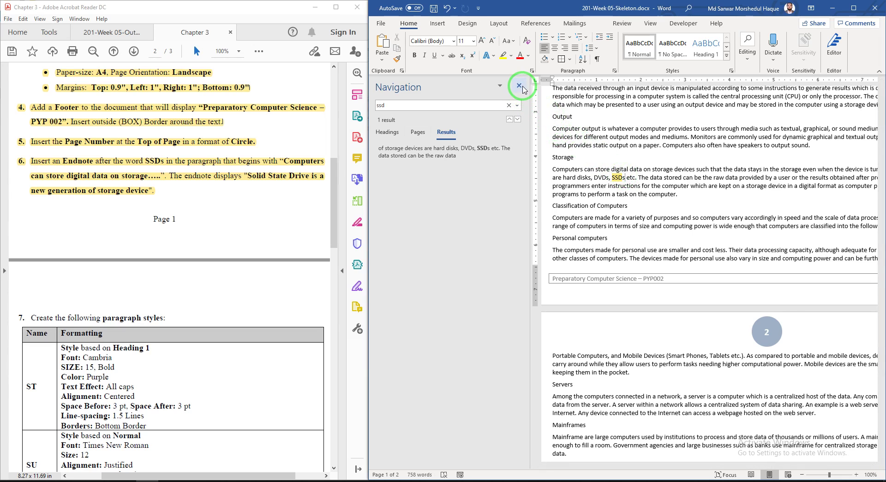
left_click(520, 86)
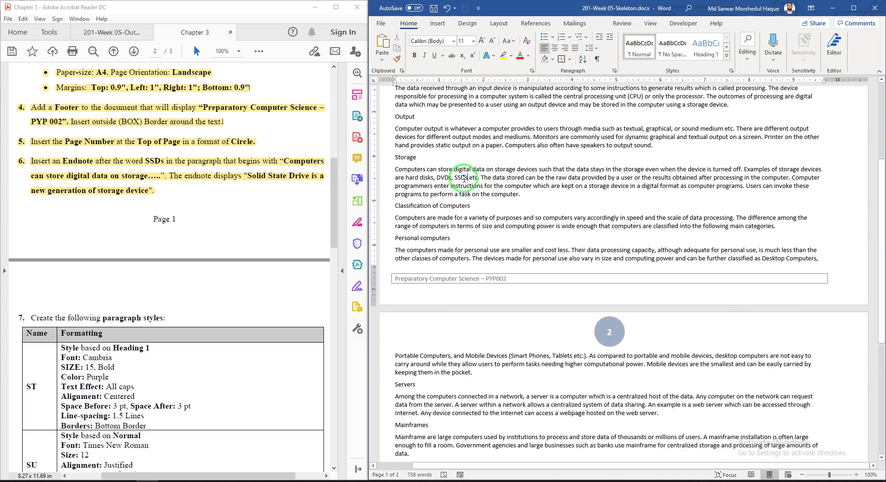
left_click(534, 24)
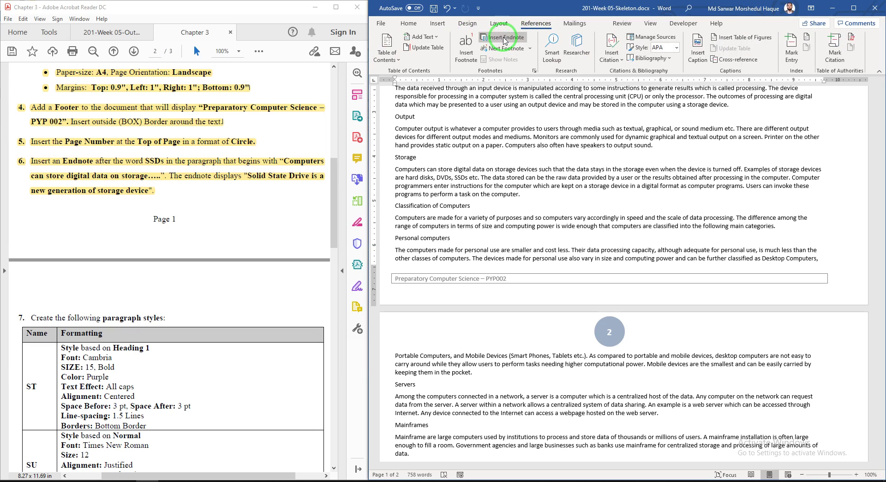
left_click(510, 41)
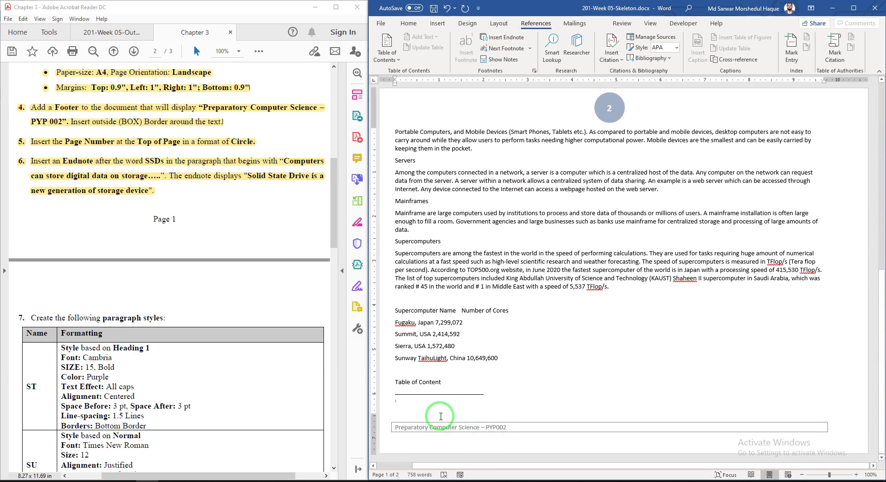
type("S")
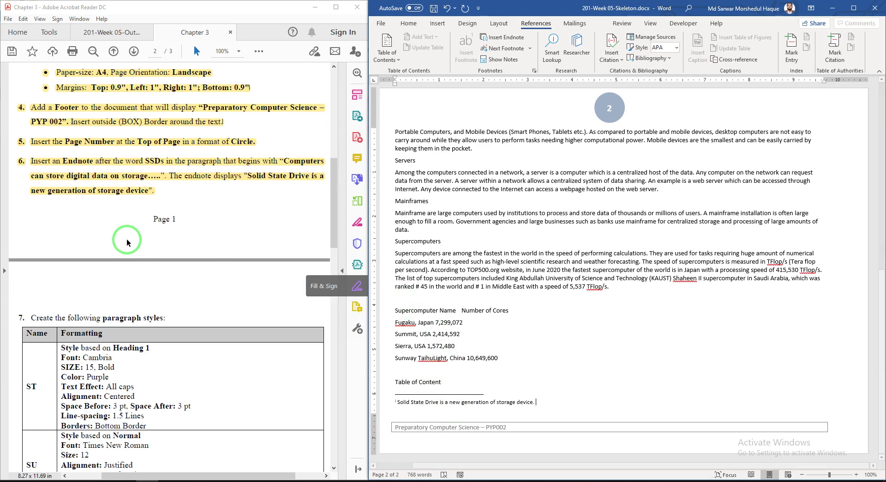
Switch to the PDF and highlight exercise instruction 7 together with the formatting requirements for the ST style
scroll(132, 237, "down", 3)
scroll(132, 237, "down", 5)
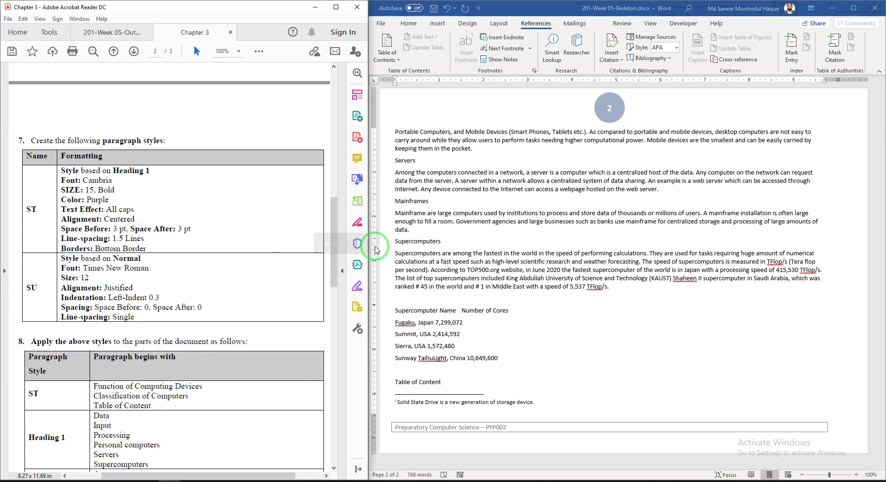
scroll(74, 210, "down", 1)
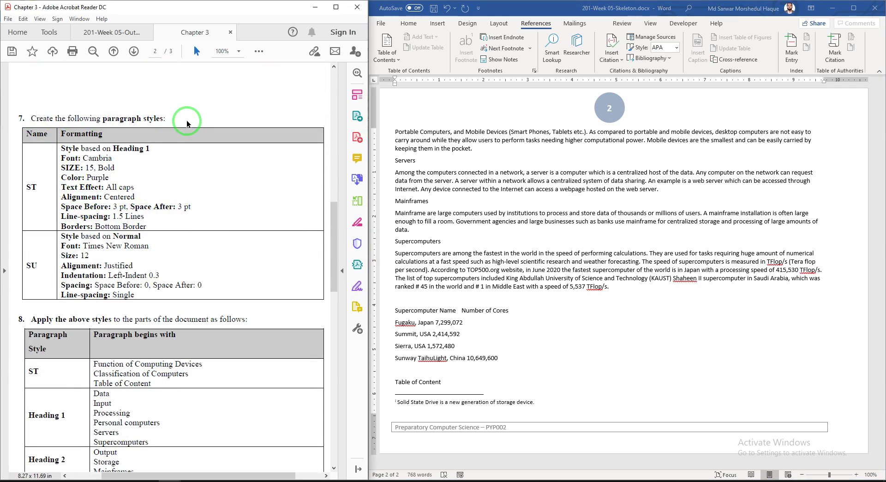
left_click_drag(149, 229, 19, 119)
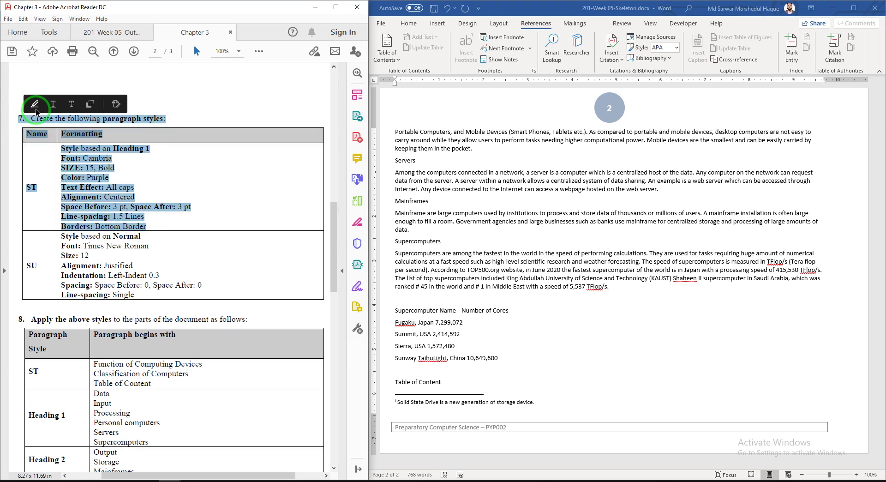
left_click(35, 105)
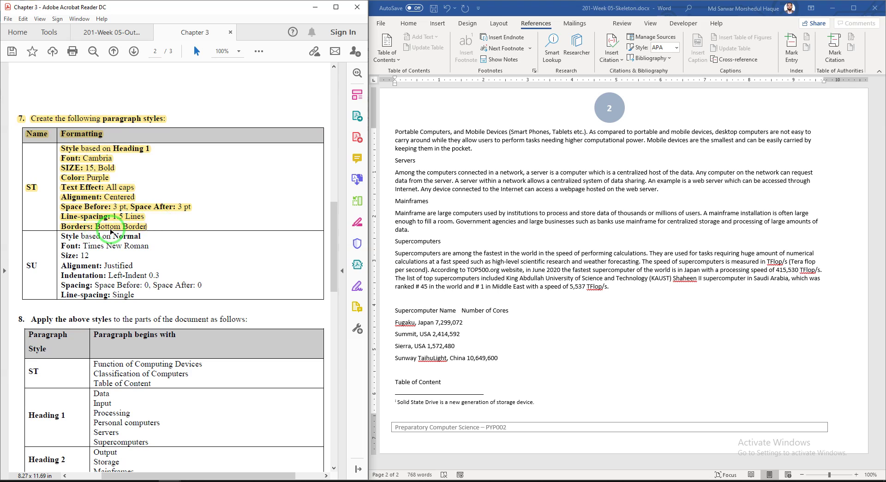
Switch to the Word document, place the cursor in the line "Function of Computing Devices" and show the full list of styles
scroll(422, 194, "up", 15)
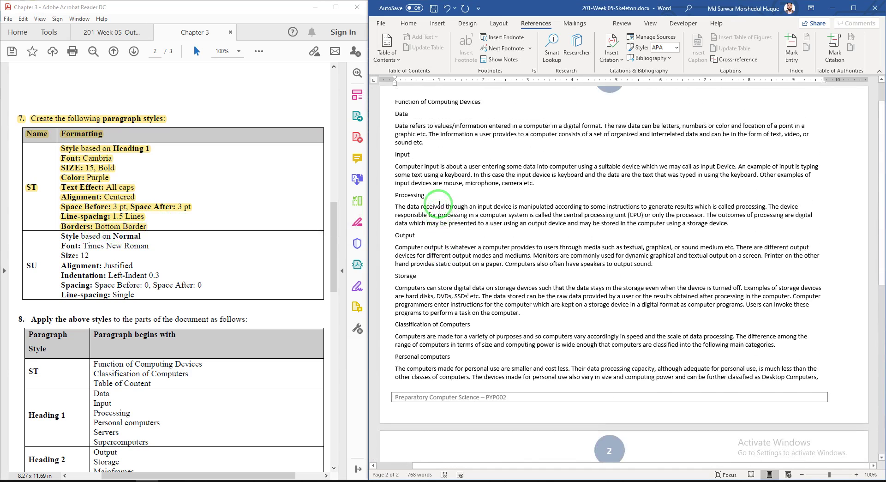
left_click(419, 138)
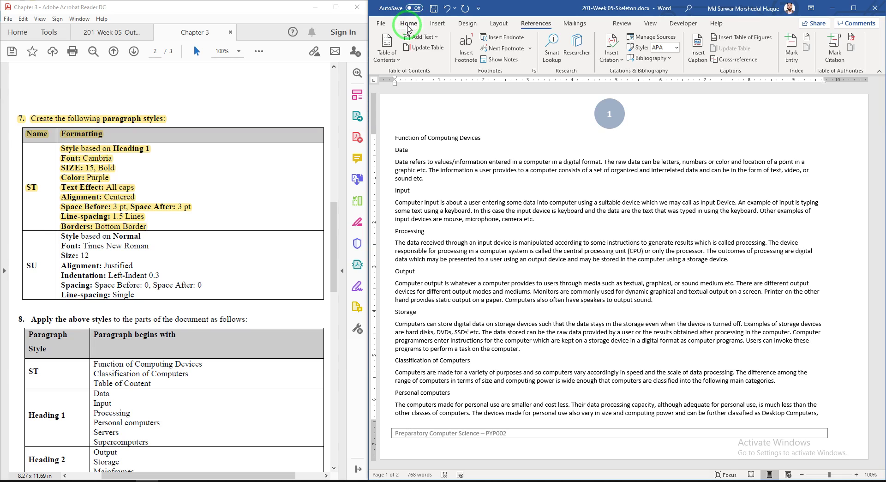
left_click(408, 24)
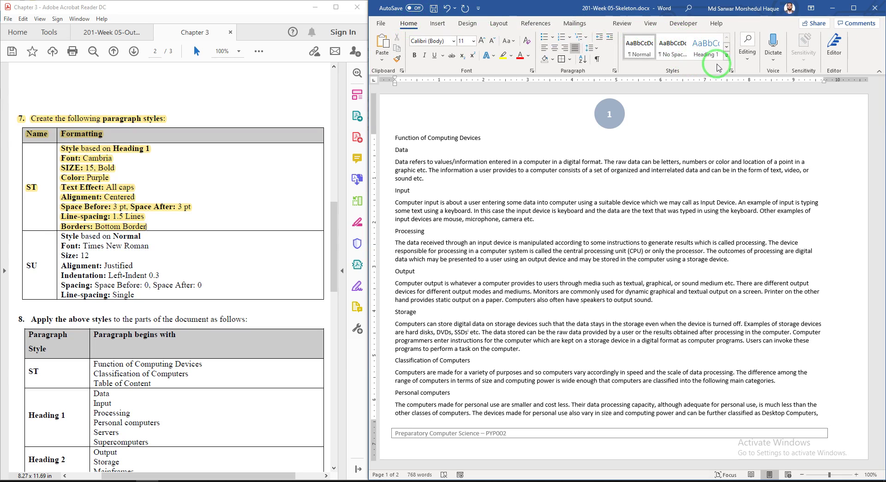
left_click(731, 73)
left_click_drag(399, 241, 778, 126)
left_click_drag(757, 231, 775, 350)
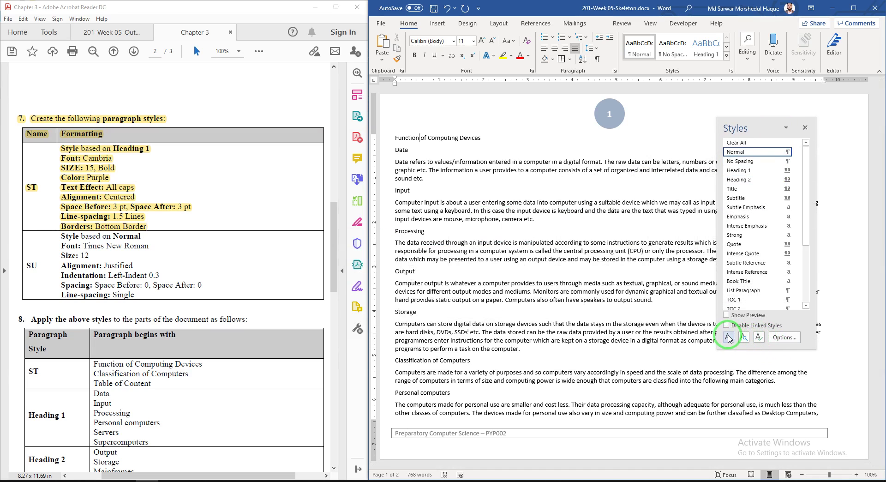
Start a new paragraph style named ST and base it on Heading 1
left_click(730, 340)
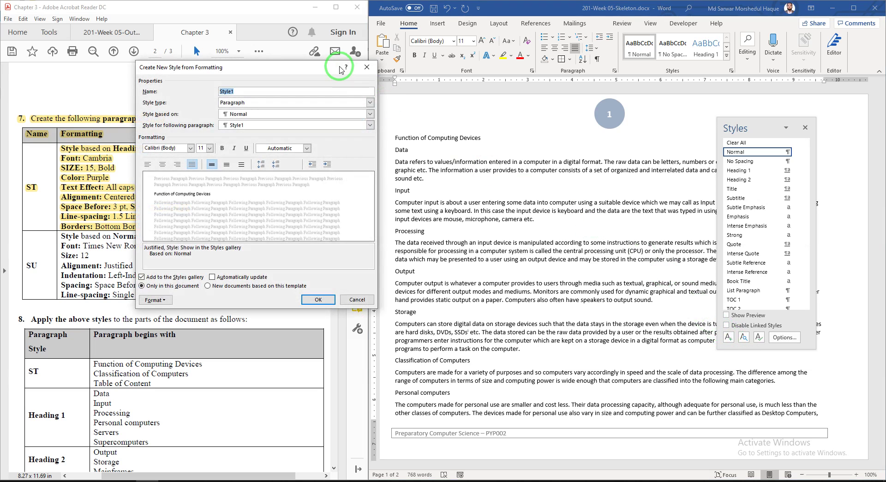
left_click_drag(296, 70, 608, 128)
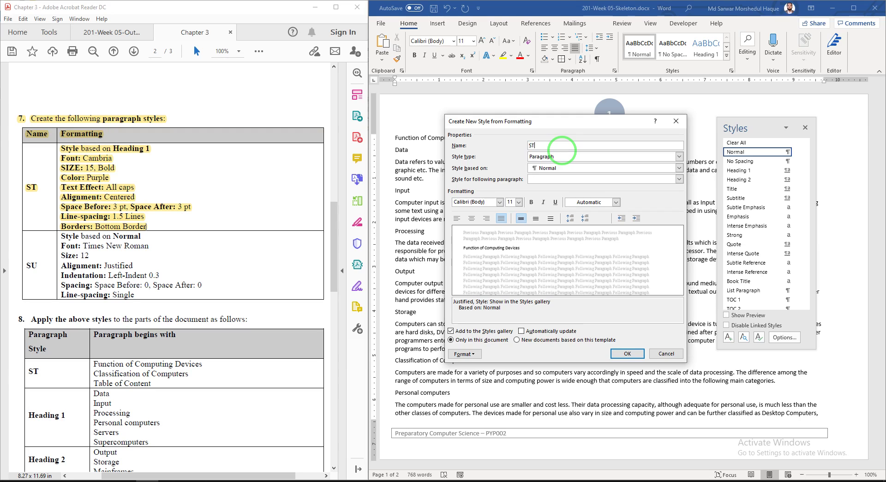
type("ST")
key("Tab")
key("Tab")
left_click(570, 169)
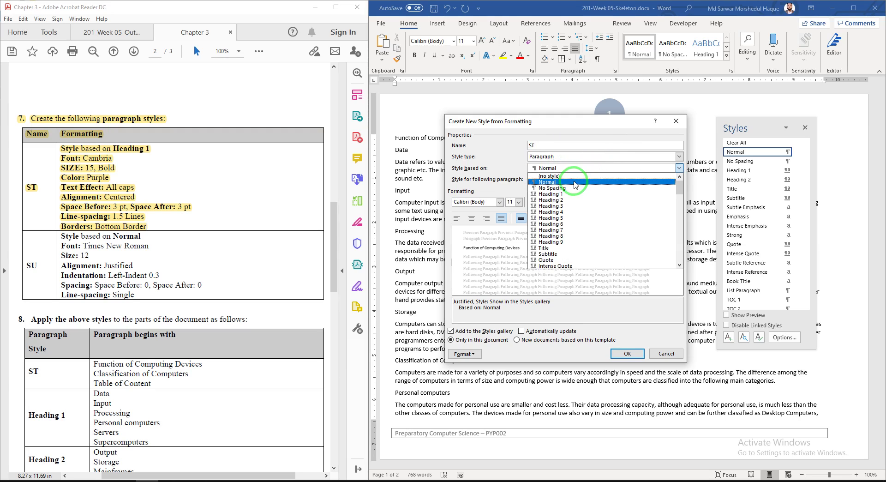
left_click(568, 194)
Set the ST style's text to Cambria, size 15, bold, standard purple and centered
left_click(484, 201)
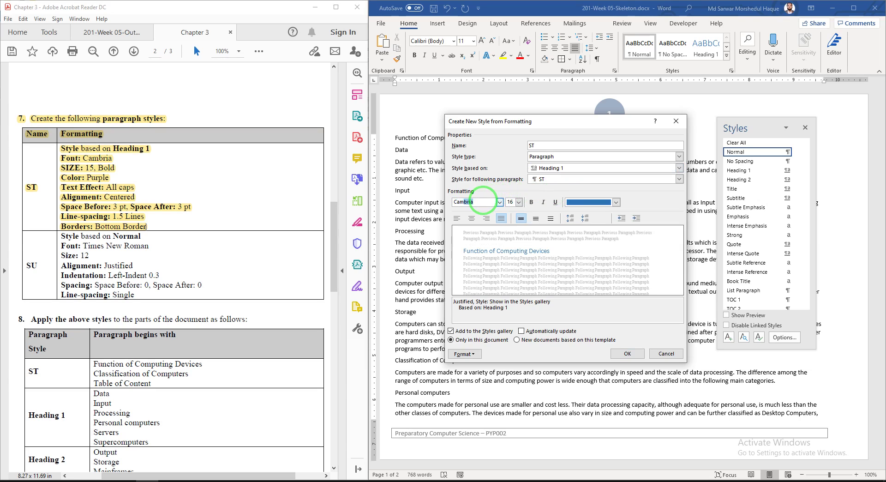
left_click(509, 202)
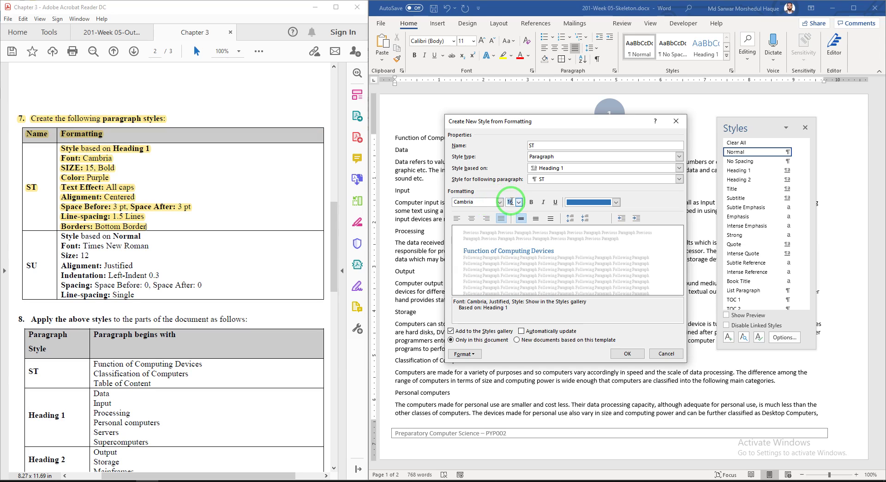
type("15")
left_click(532, 202)
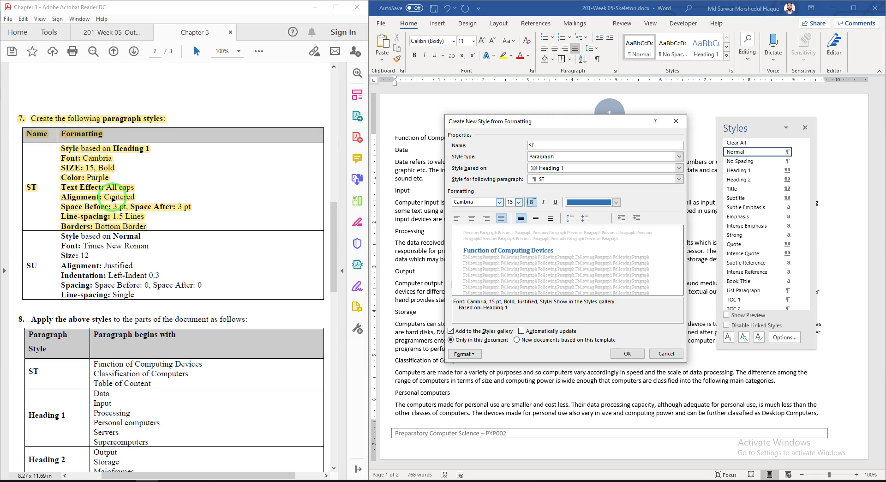
left_click(616, 203)
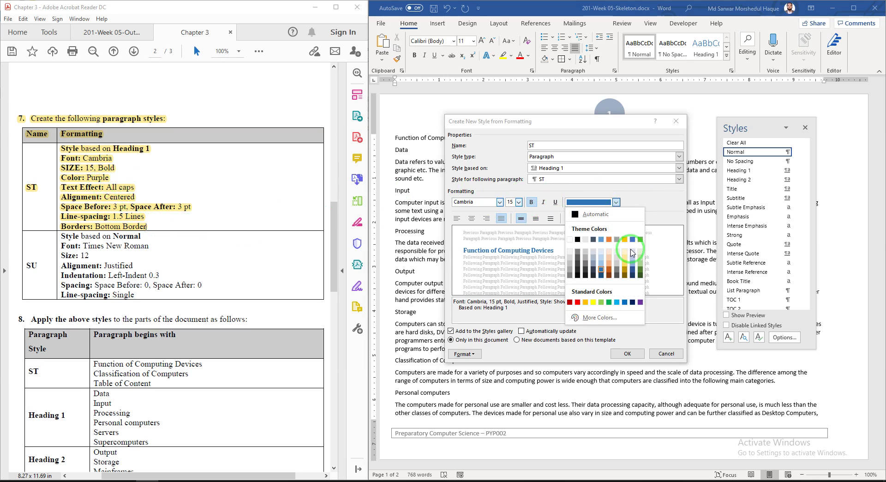
left_click(640, 303)
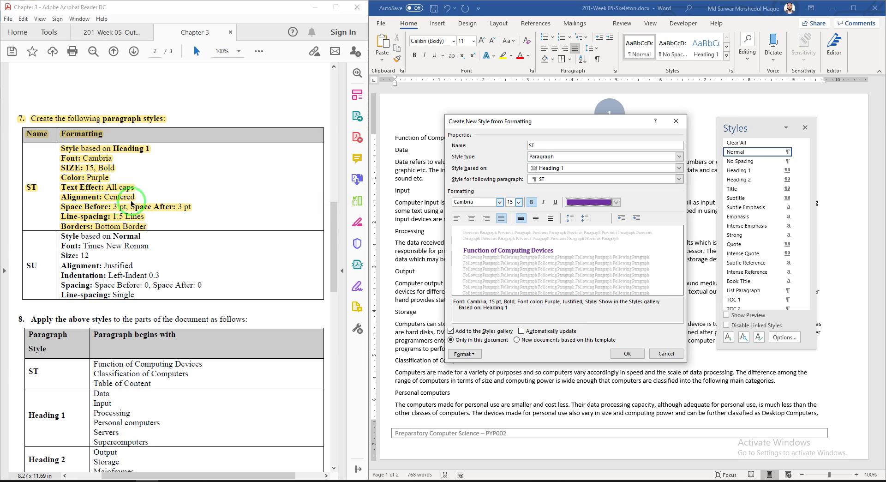
left_click(471, 219)
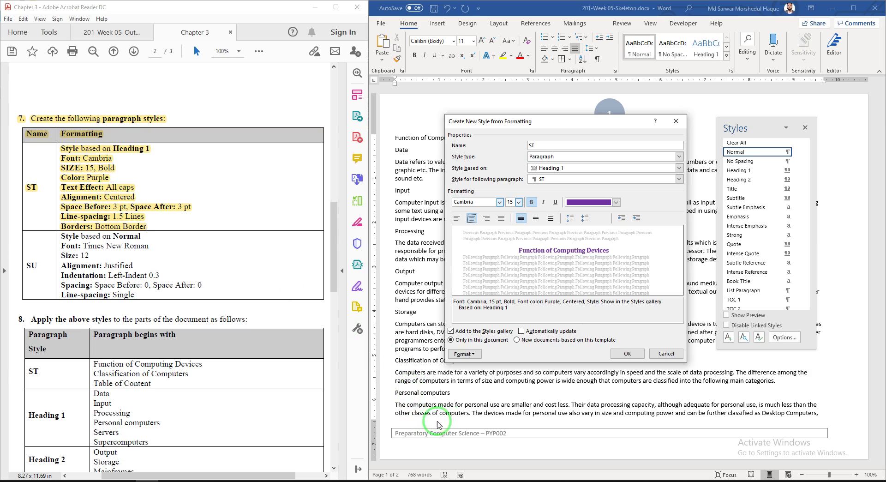
Apply the All caps font effect to the ST style
left_click(464, 354)
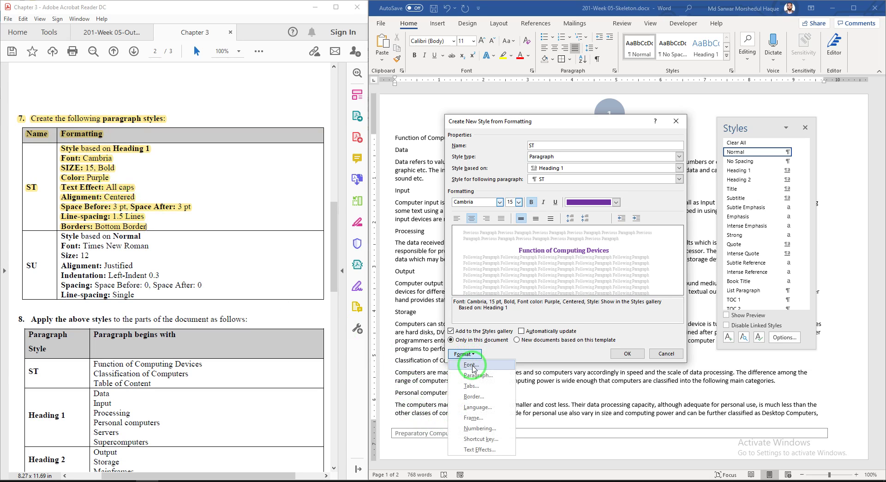
left_click(470, 365)
left_click(406, 260)
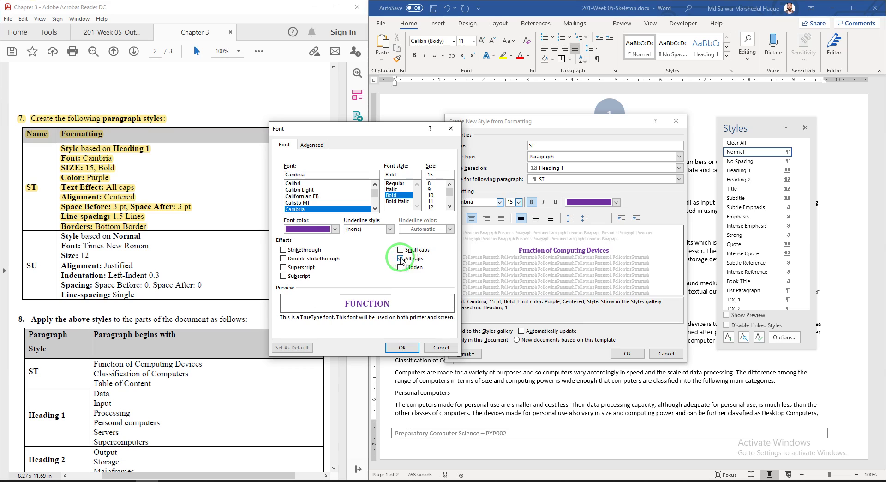
left_click(401, 347)
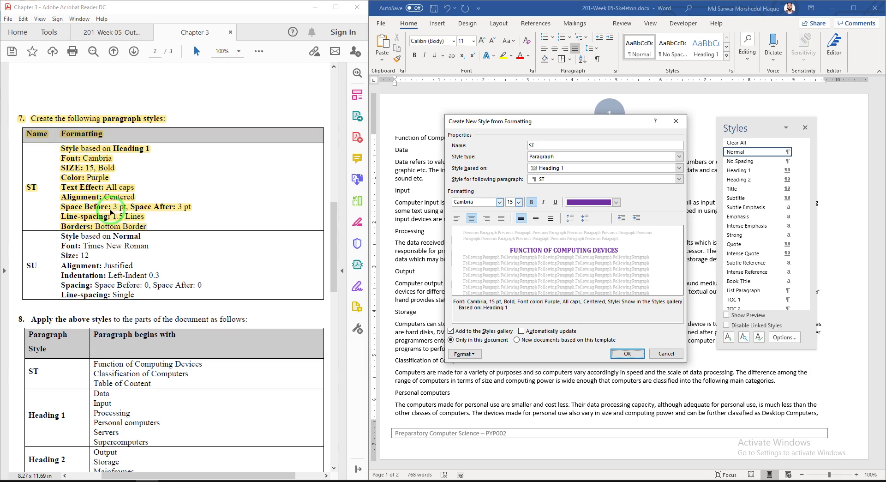
Set the ST style's paragraph spacing to 3 pt before, 3 pt after and 1.5 lines line spacing
left_click(464, 354)
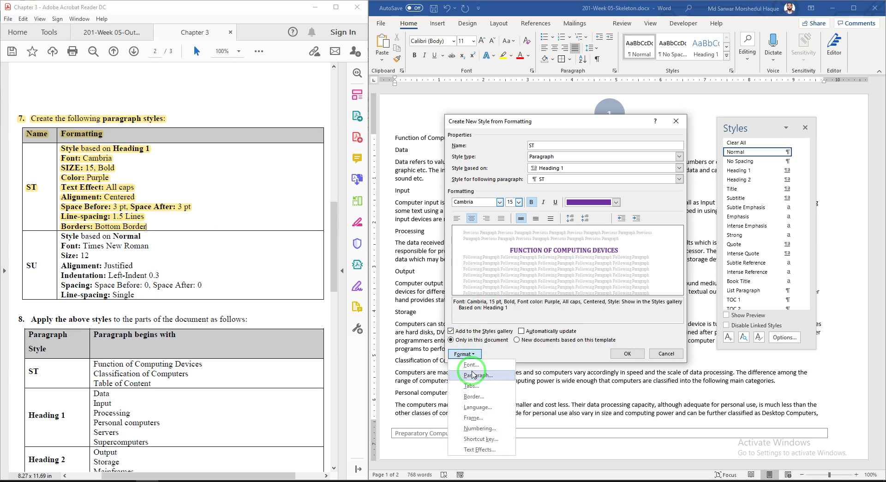
left_click(473, 374)
left_click_drag(365, 91, 489, 104)
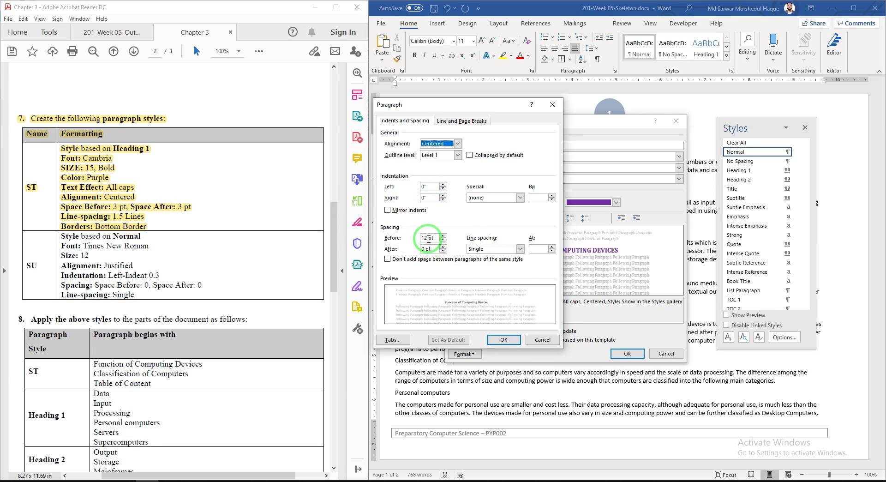
left_click(443, 240)
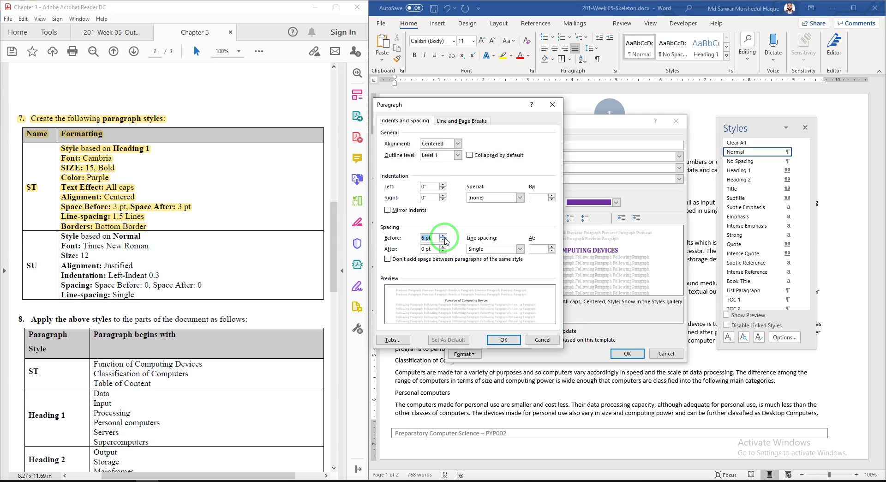
left_click_drag(424, 240, 418, 248)
left_click(425, 249)
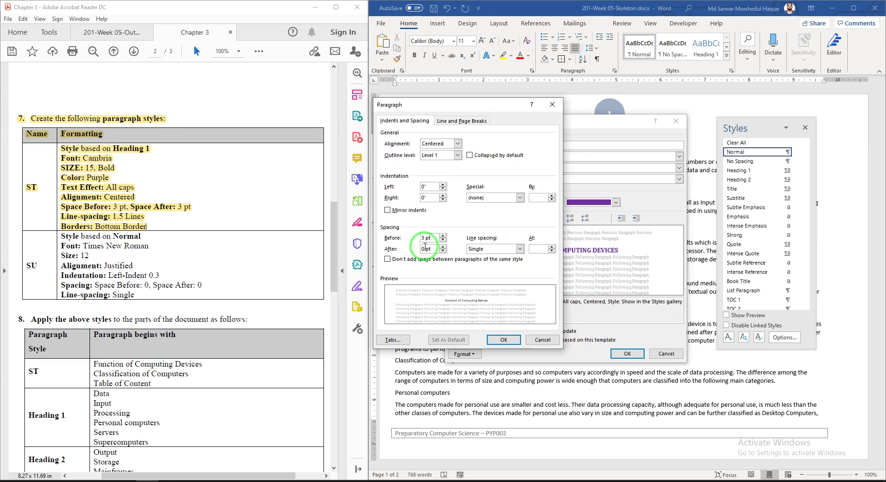
key("BackSpace")
type("3")
left_click(483, 251)
left_click_drag(483, 252, 483, 267)
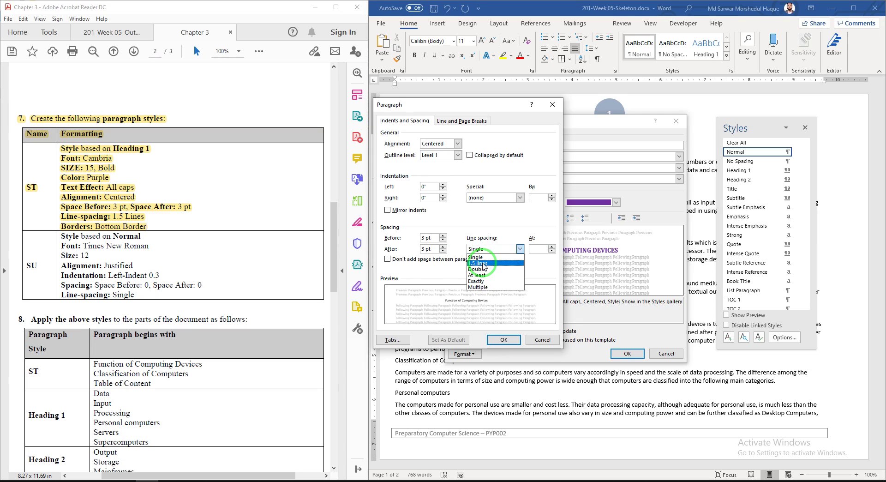
left_click_drag(483, 267, 483, 267)
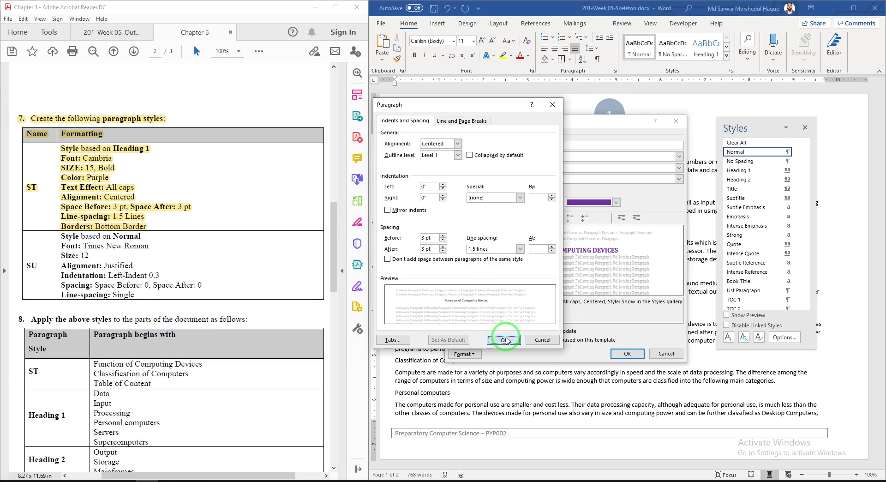
left_click(504, 339)
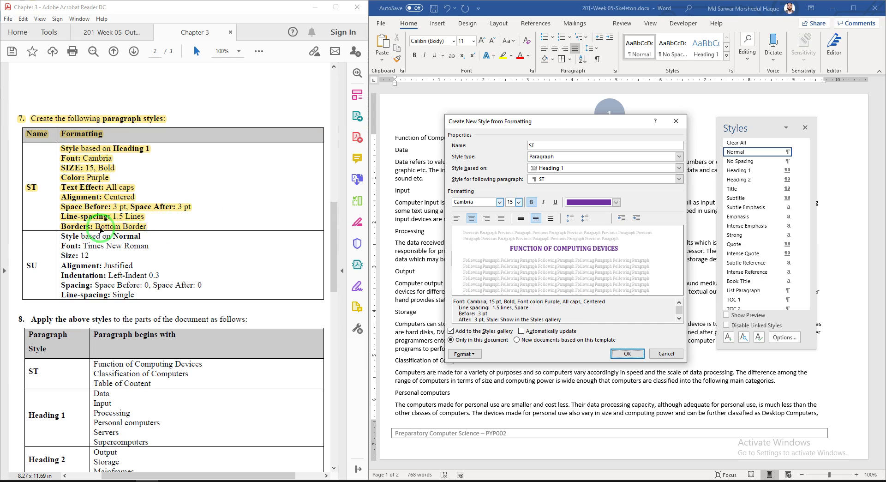
Add a bottom border to the ST style and finish creating the style
left_click(464, 353)
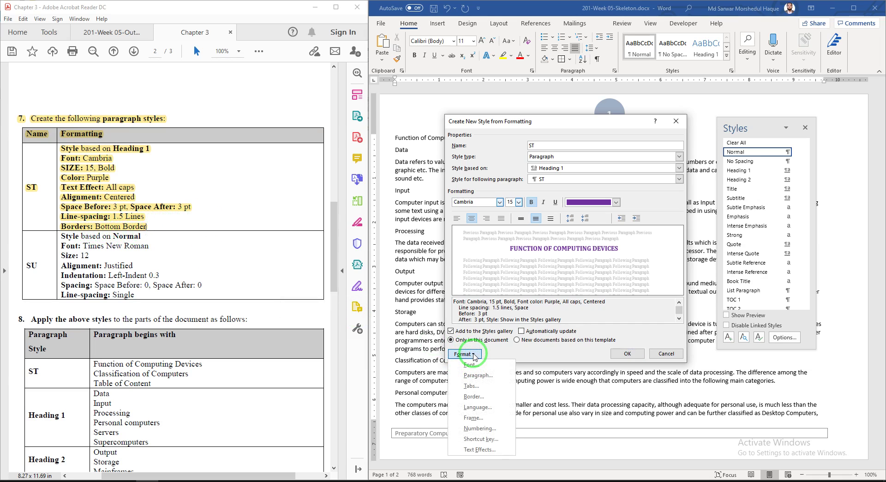
left_click(473, 396)
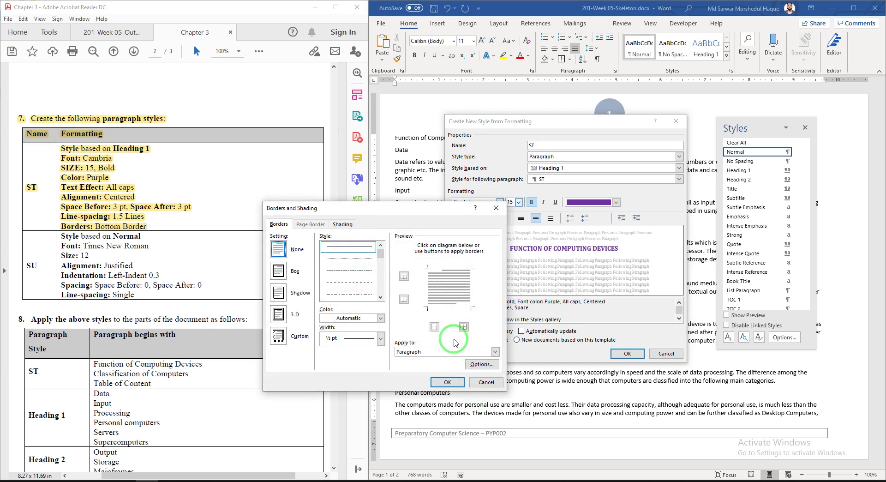
left_click(408, 304)
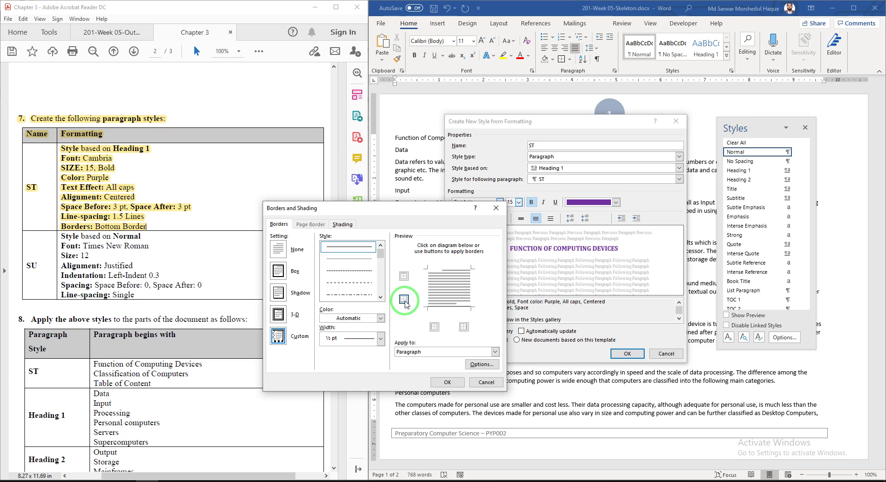
left_click(447, 382)
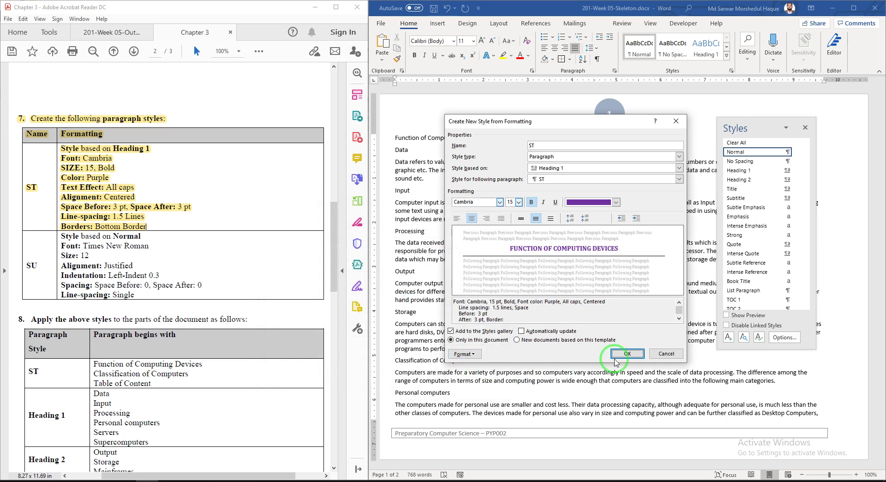
left_click(628, 354)
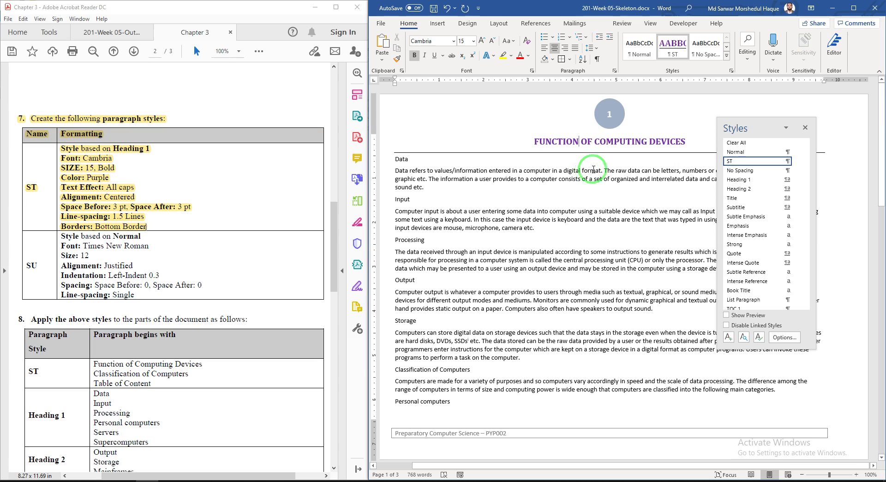
Return the "Function of Computing Devices" line to the Normal style, and highlight the SU style requirements in the Chapter 3 PDF
left_click(739, 156)
left_click(449, 170)
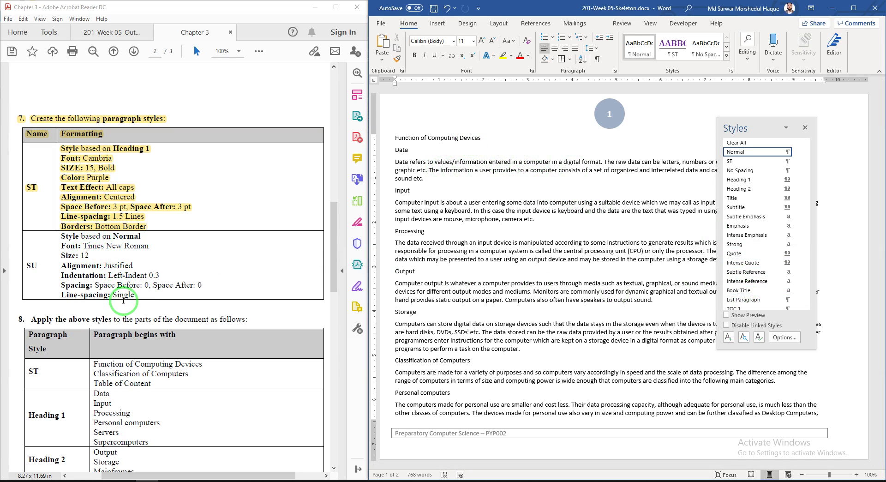
left_click_drag(134, 295, 17, 263)
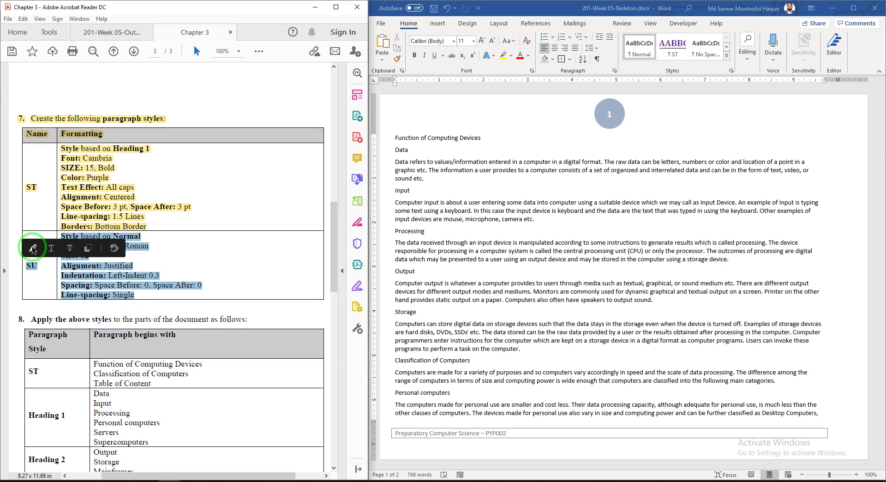
left_click(32, 249)
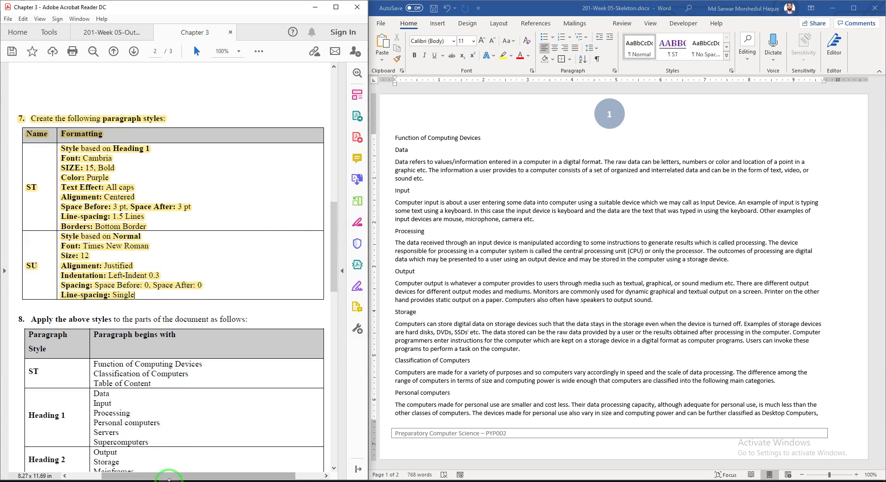
From the "Function of Computing Devices" line, start a new paragraph style named SU based on Normal, with Times New Roman font, size 12
left_click(467, 137)
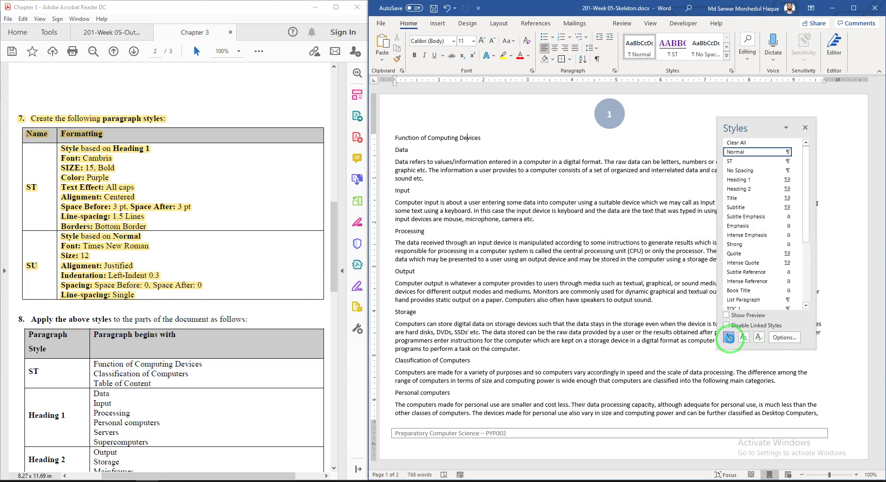
left_click(729, 337)
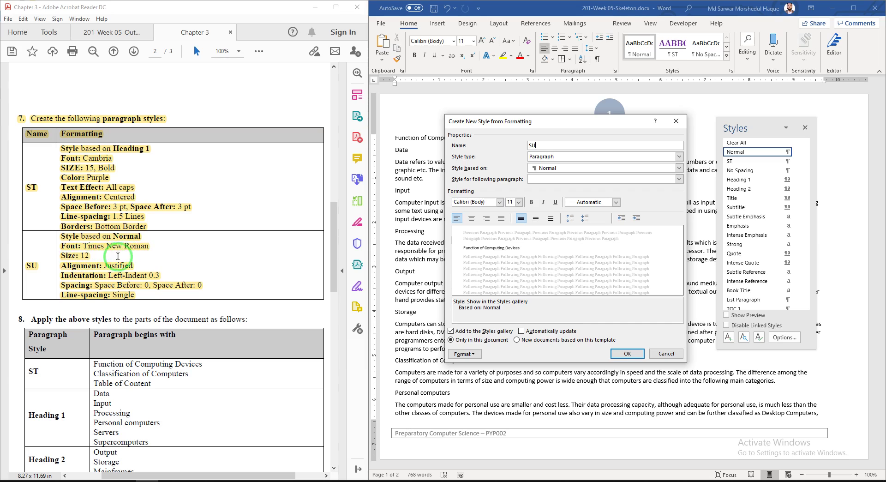
left_click(547, 170)
left_click(547, 171)
left_click(480, 201)
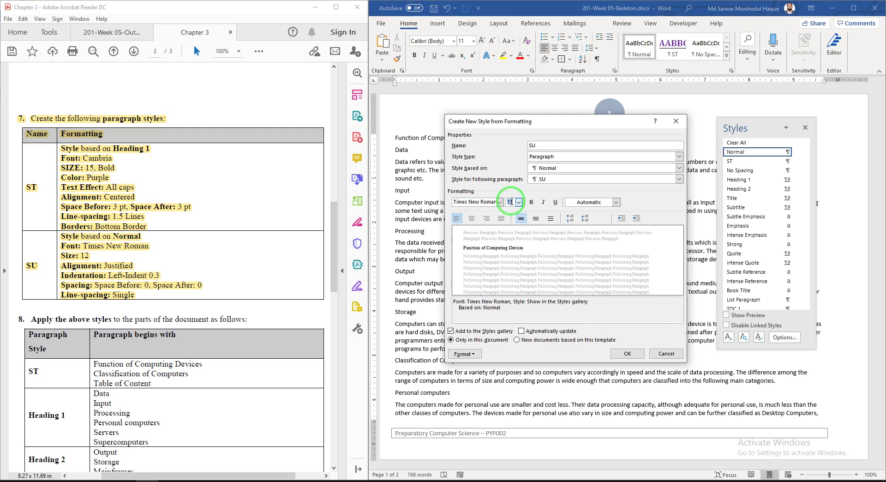
double_click(509, 202)
type("12")
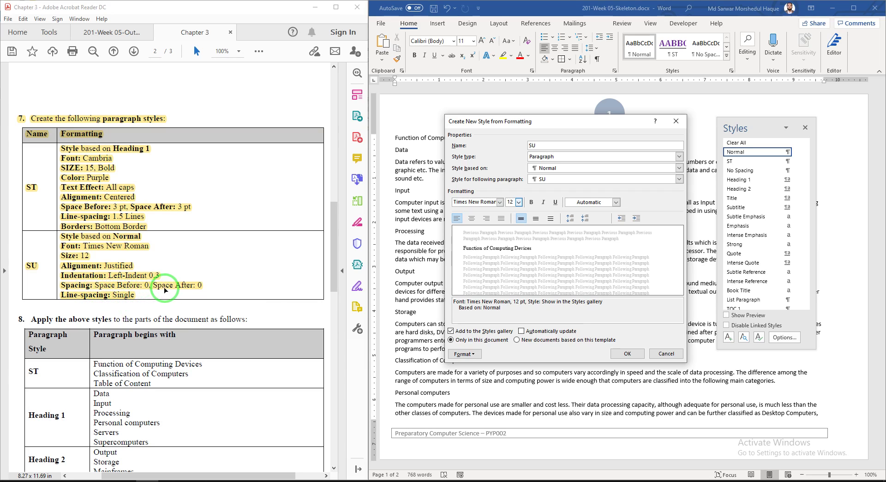
Give the SU style justified alignment, a 0.3" left indent, 0 pt spacing before and after and single line spacing, and finish creating it
left_click(470, 355)
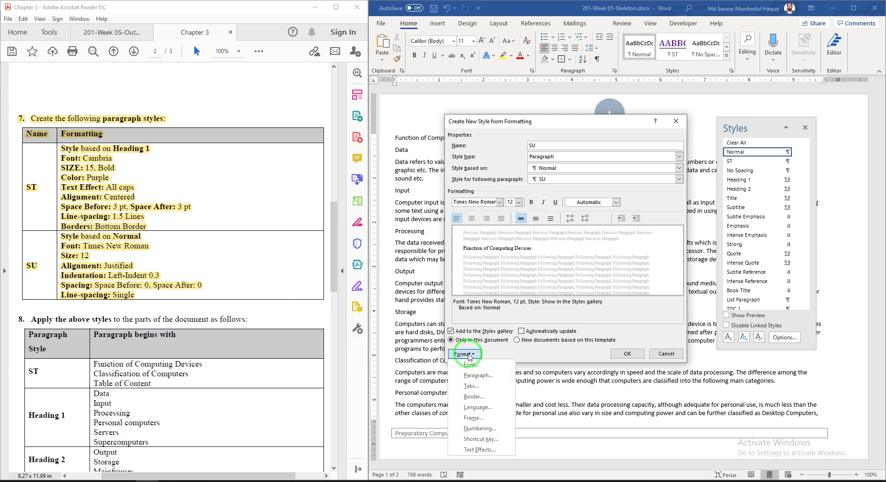
left_click(478, 376)
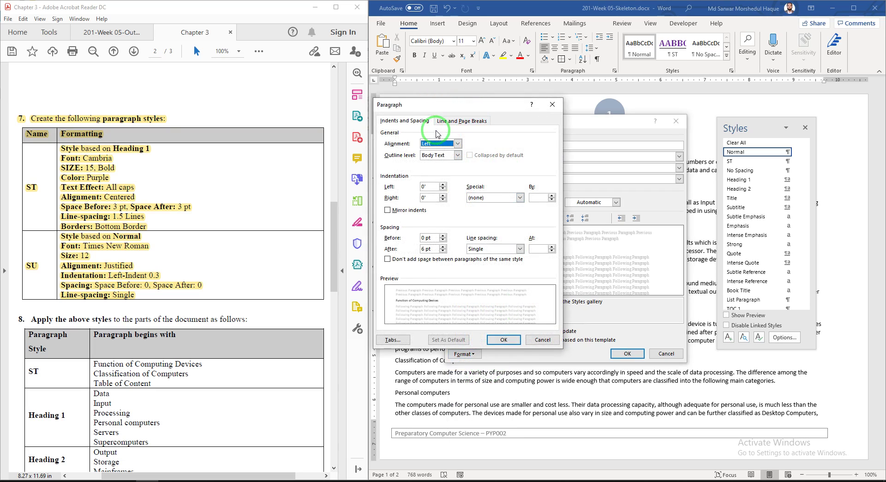
left_click(450, 145)
left_click(438, 168)
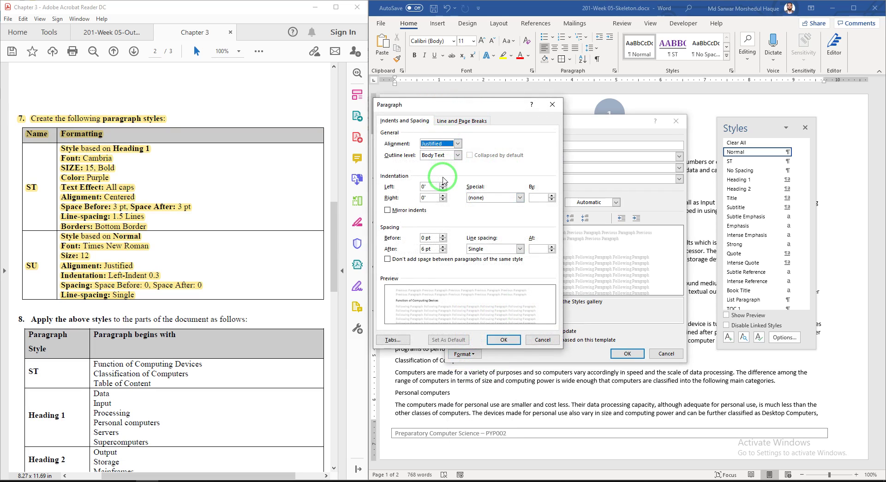
left_click(442, 184)
left_click(443, 187)
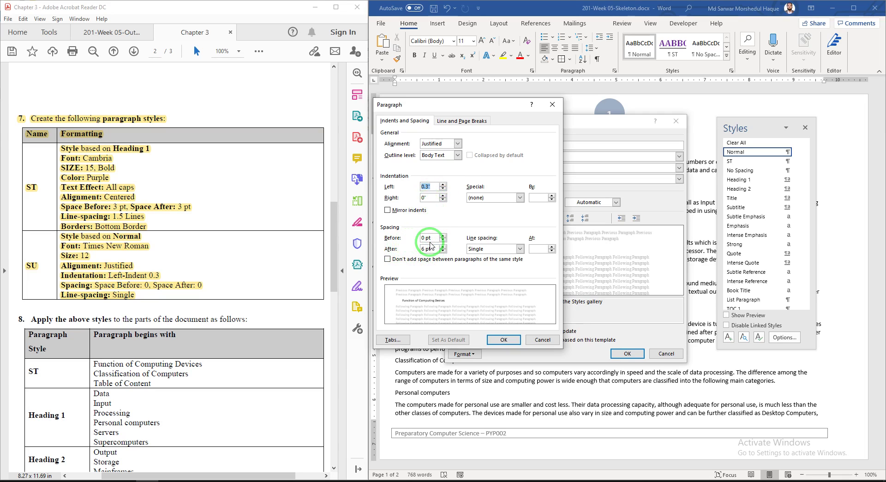
left_click(489, 248)
left_click(497, 252)
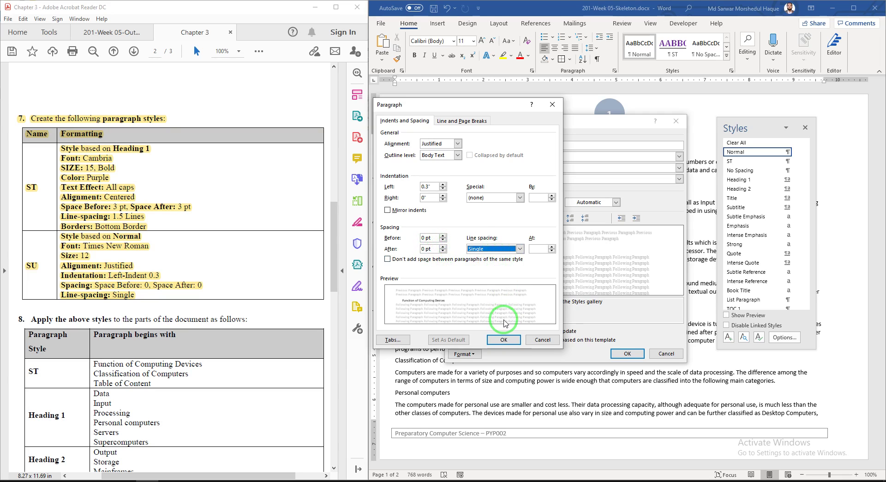
left_click(504, 340)
left_click(626, 353)
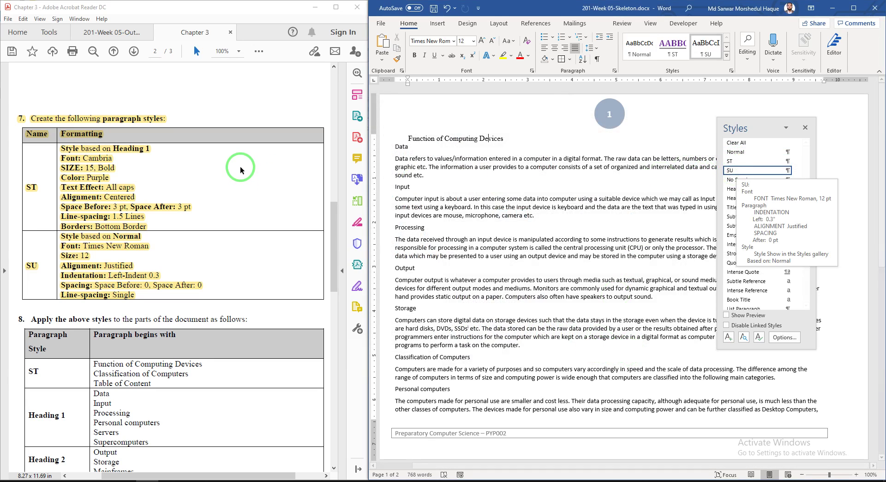
Highlight the Heading 1 row of the exercise 8 table in the Chapter 3 PDF
scroll(233, 168, "down", 4)
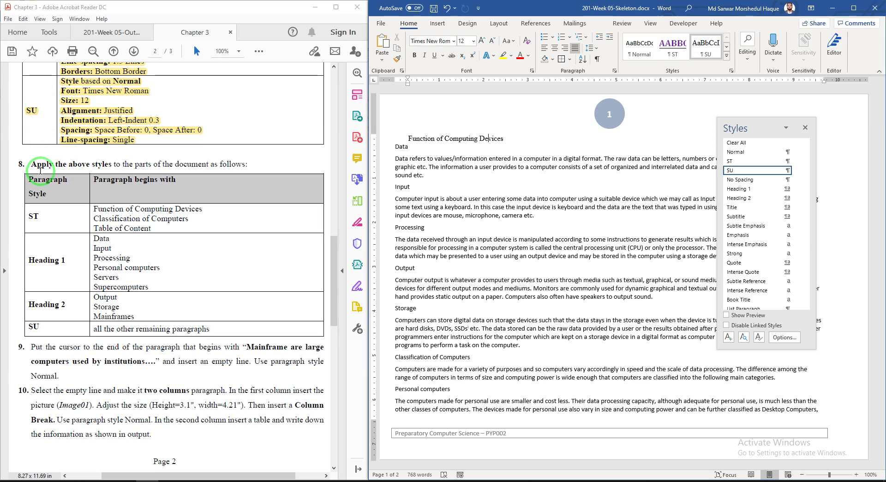
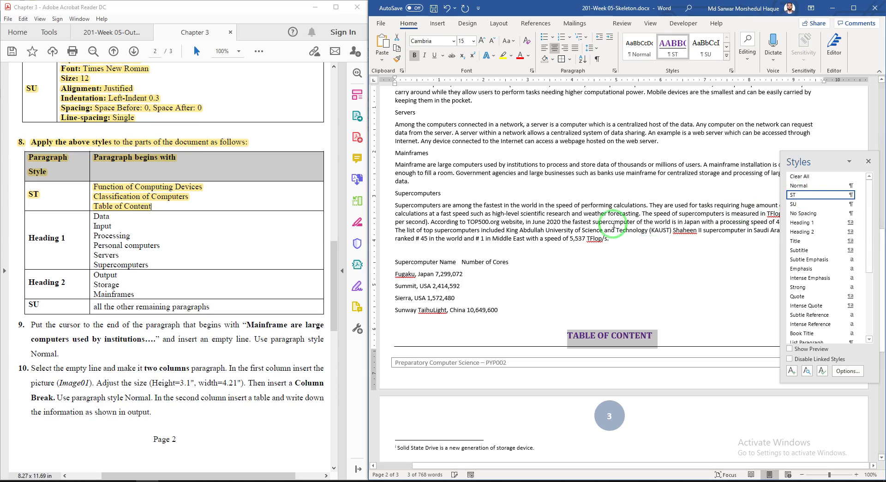
left_click(103, 246)
left_click_drag(152, 264, 37, 226)
left_click(42, 216)
left_click(65, 222)
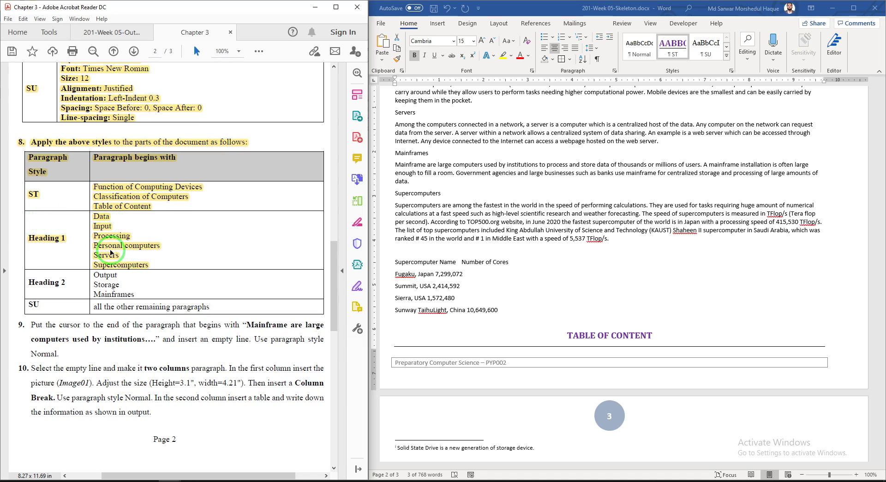
In the Word document, apply the Heading 1 style to the "Data", "Input" and "Processing" lines
left_click(553, 266)
scroll(553, 231, "up", 15)
scroll(554, 230, "up", 5)
left_click(404, 158)
left_click(822, 172)
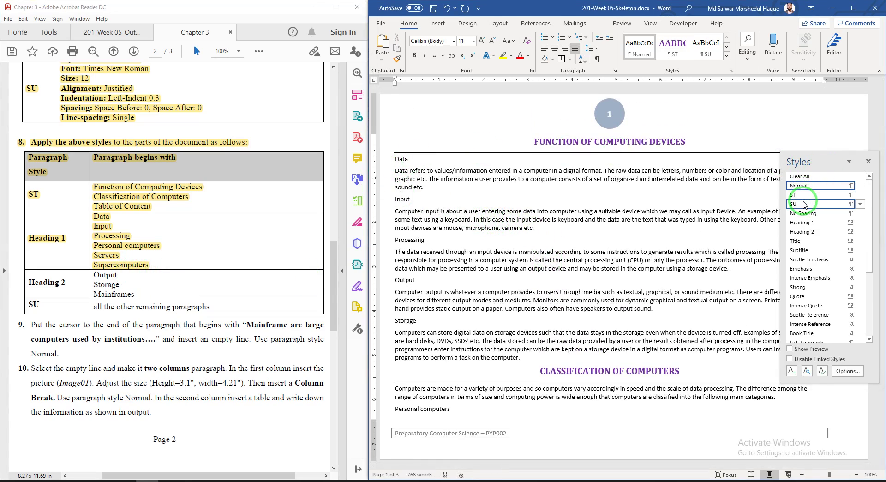
left_click(805, 222)
left_click(407, 208)
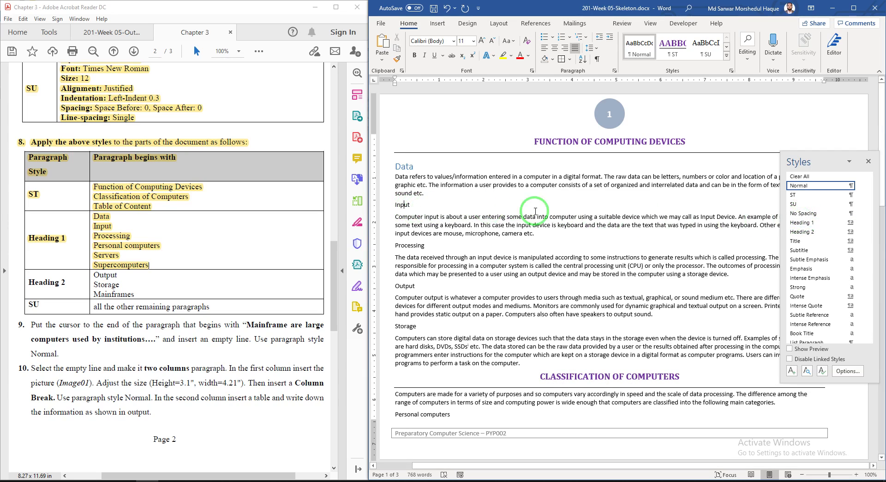
left_click(805, 222)
left_click(418, 249)
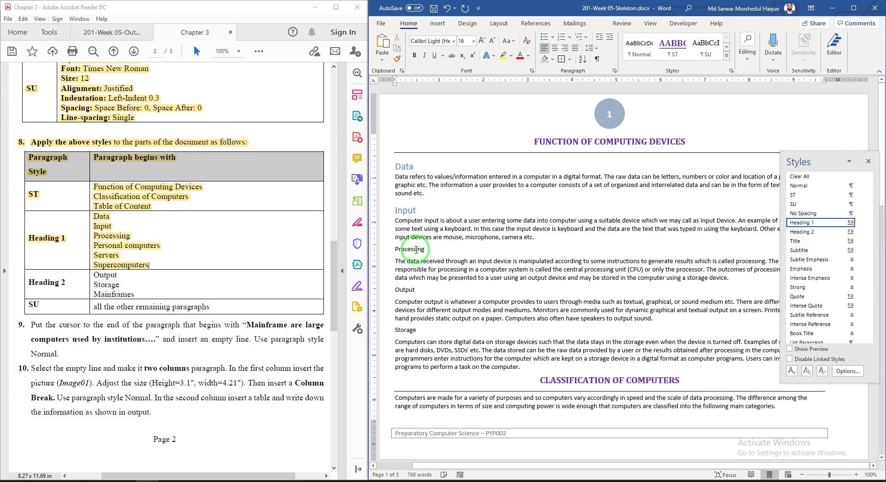
left_click(805, 223)
Apply the Heading 1 style to the "Personal computers" line on page 2
scroll(534, 278, "down", 4)
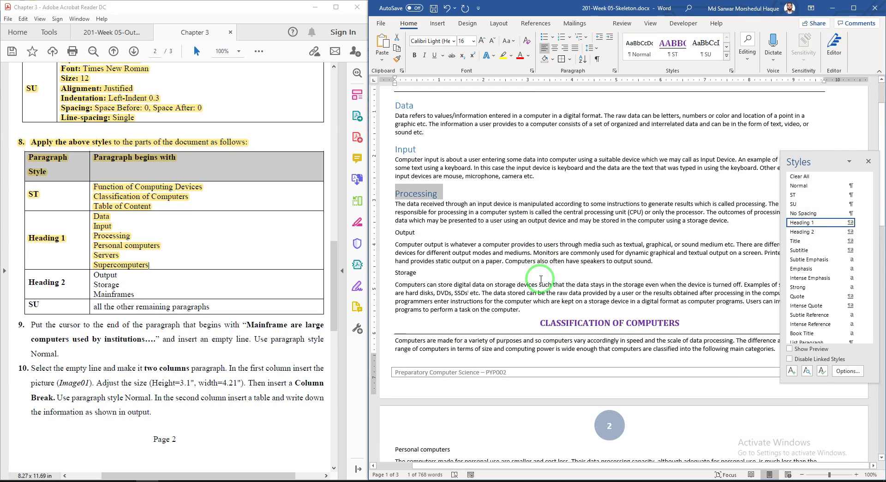
scroll(534, 278, "down", 2)
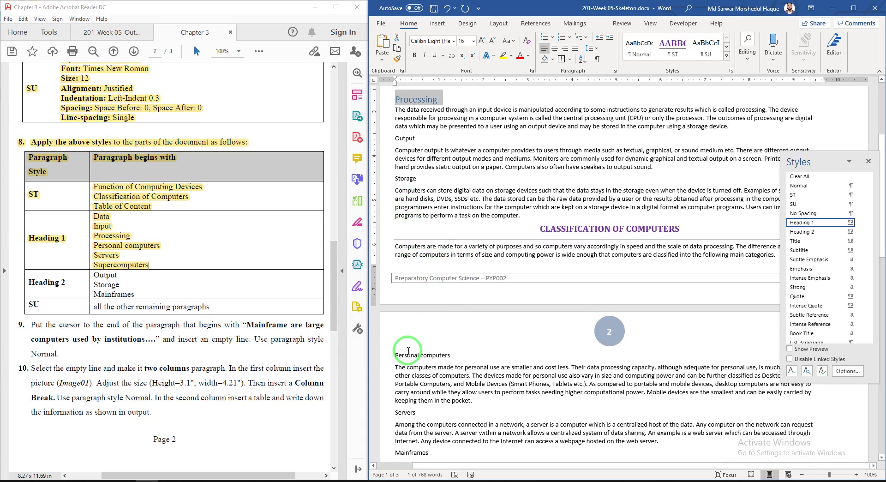
left_click(408, 356)
left_click(806, 223)
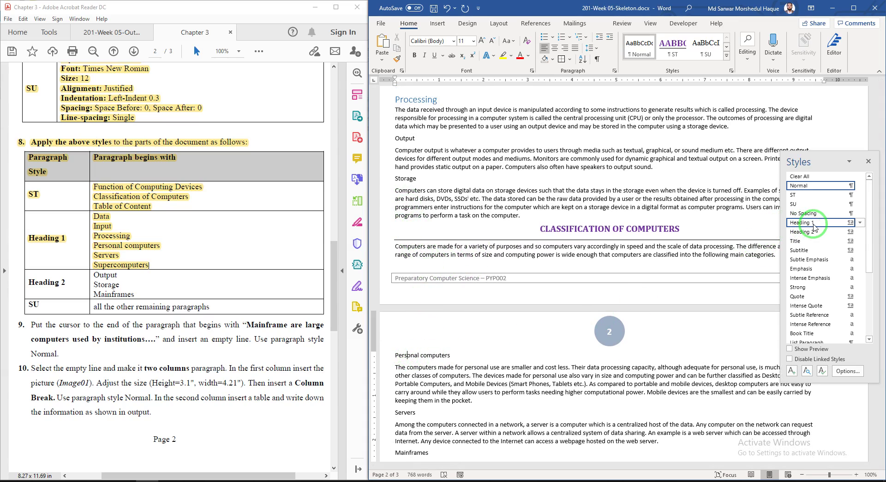
Apply the Heading 1 style to the "Servers" and "Supercomputers" lines on page 2
scroll(607, 266, "down", 4)
scroll(607, 265, "down", 4)
left_click(409, 213)
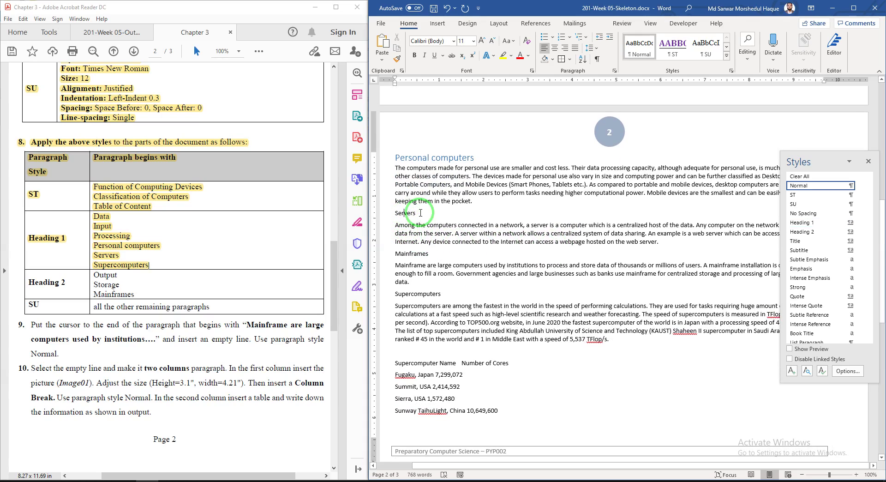
left_click(805, 223)
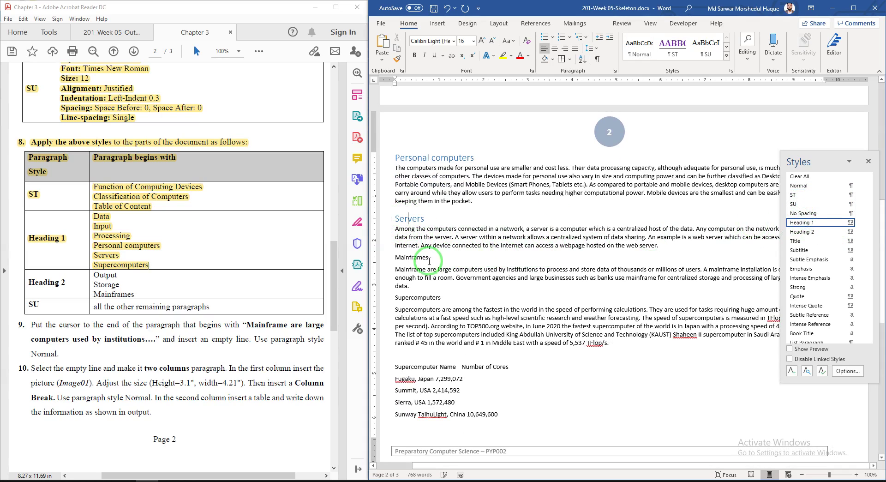
left_click(408, 298)
left_click(806, 222)
Highlight the Heading 2 row of the exercise 8 table in the Chapter 3 PDF
left_click(305, 326)
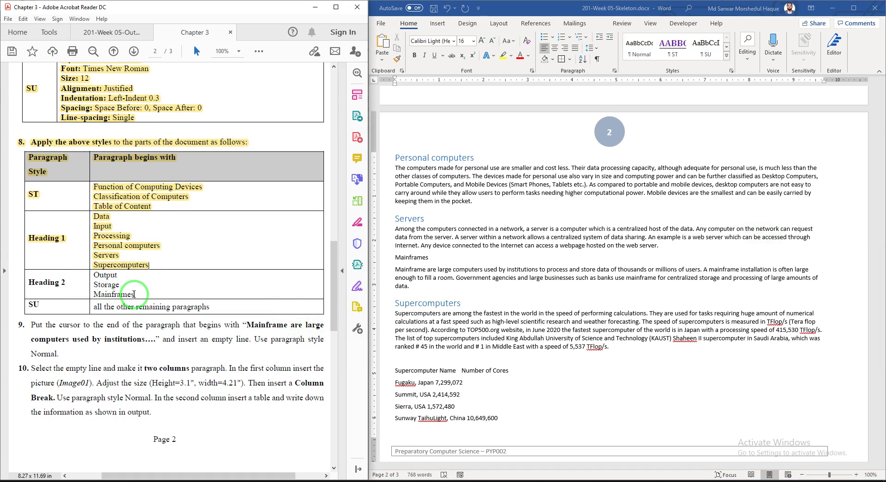
left_click_drag(134, 294, 37, 282)
left_click(37, 273)
left_click(107, 285)
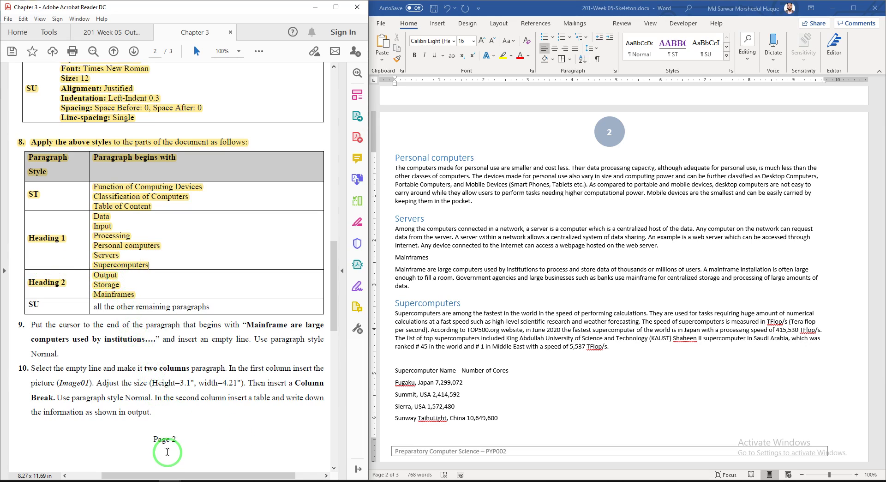
In the Word document, apply the Heading 2 style to the "Mainframes", "Output" and "Storage" lines
left_click(433, 270)
left_click(417, 257)
left_click(831, 231)
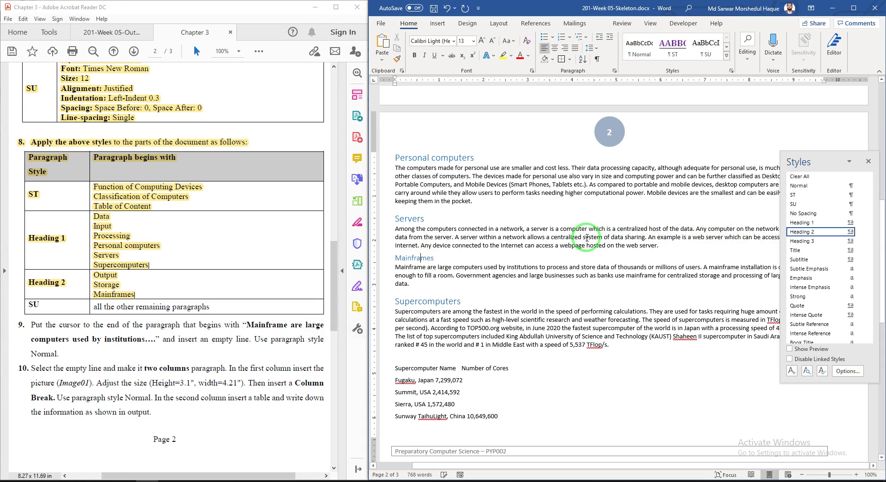
scroll(568, 232, "up", 10)
left_click(459, 231)
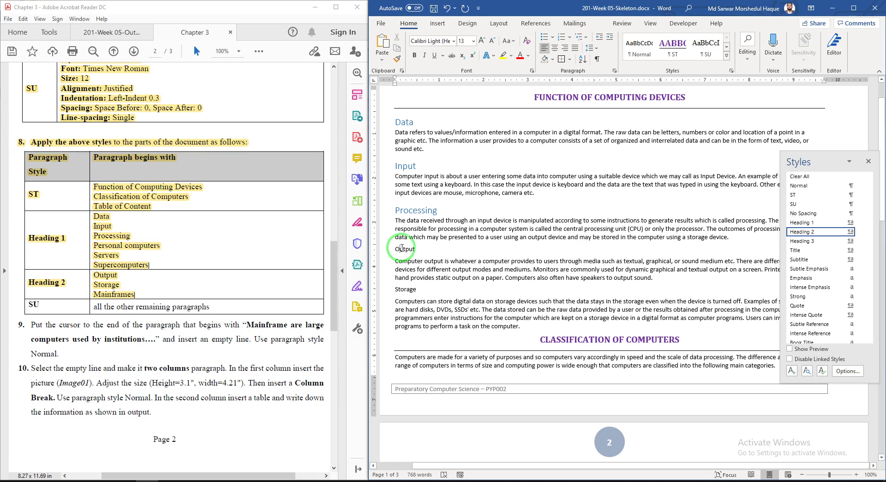
left_click(811, 234)
left_click(405, 287)
left_click(803, 231)
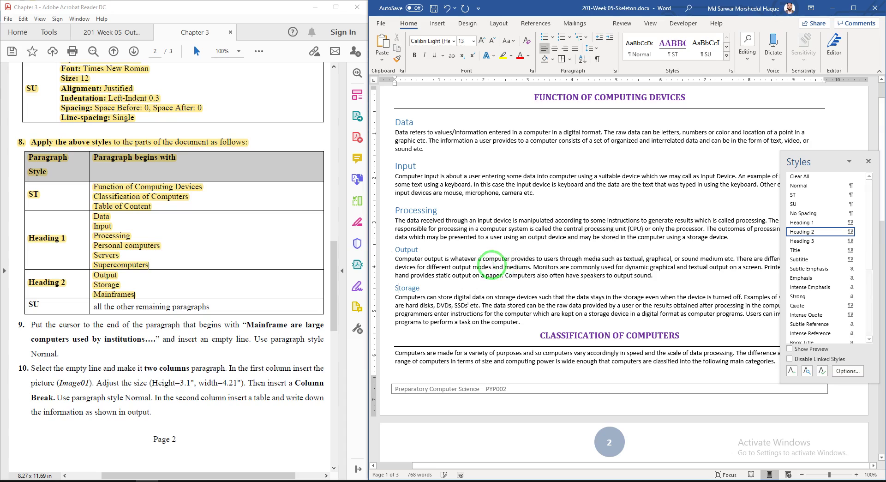
Highlight the SU row of the exercise 8 table in the Chapter 3 PDF
key("ctrl+alt+shift+s")
left_click_drag(211, 307, 29, 305)
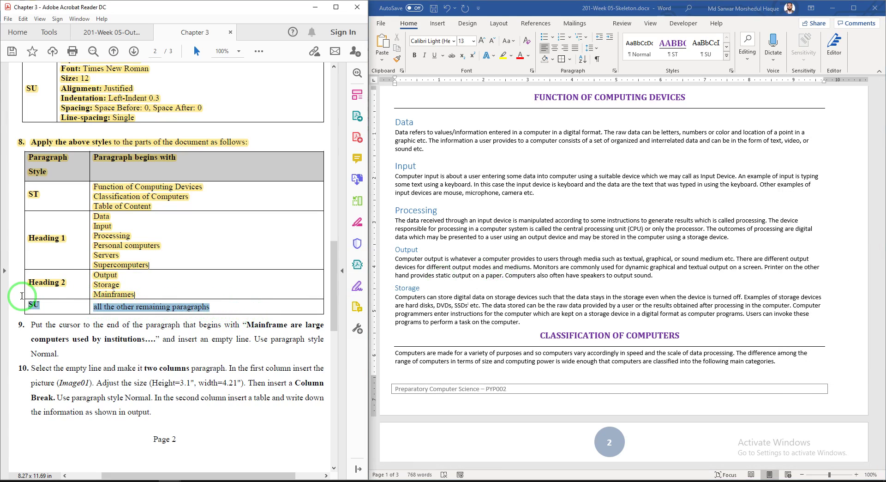
left_click(36, 309)
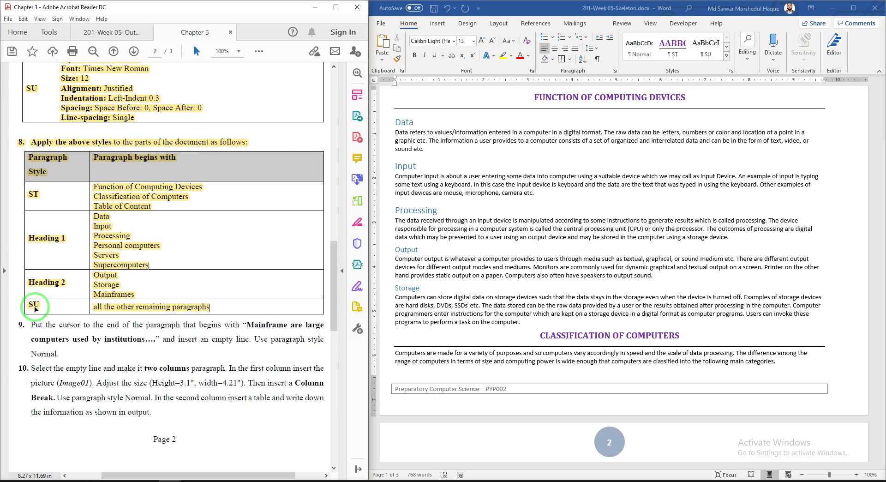
In Word, apply the SU style to the body paragraphs under Data, Input, Processing, Output, Storage and Classification of Computers
left_click(401, 264)
key("ctrl+alt+shift+s")
left_click(504, 133)
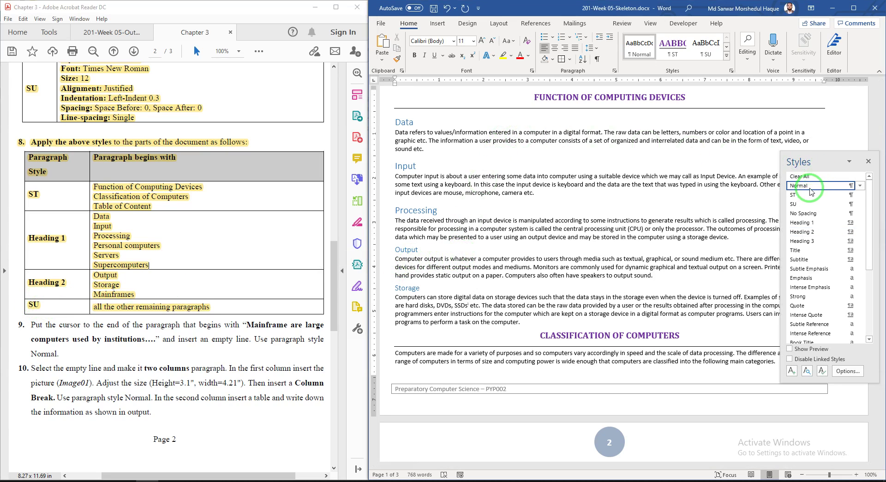
left_click(797, 204)
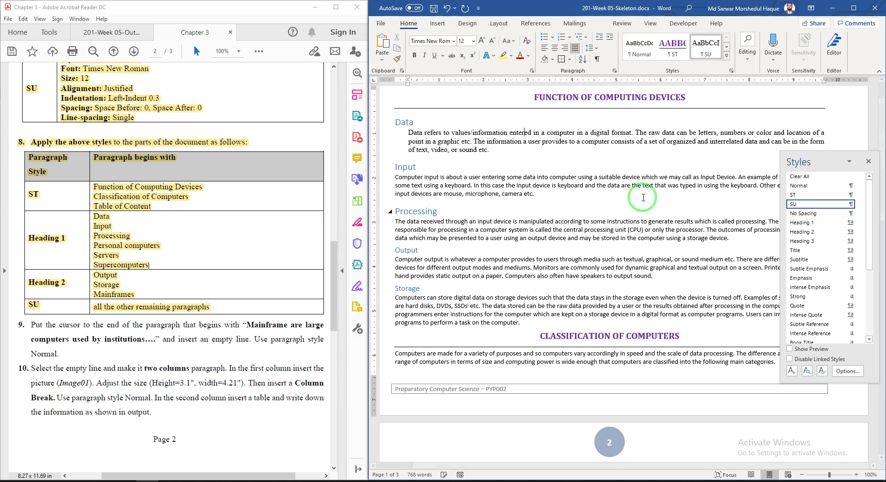
triple_click(513, 185)
triple_click(515, 232, "ctrl")
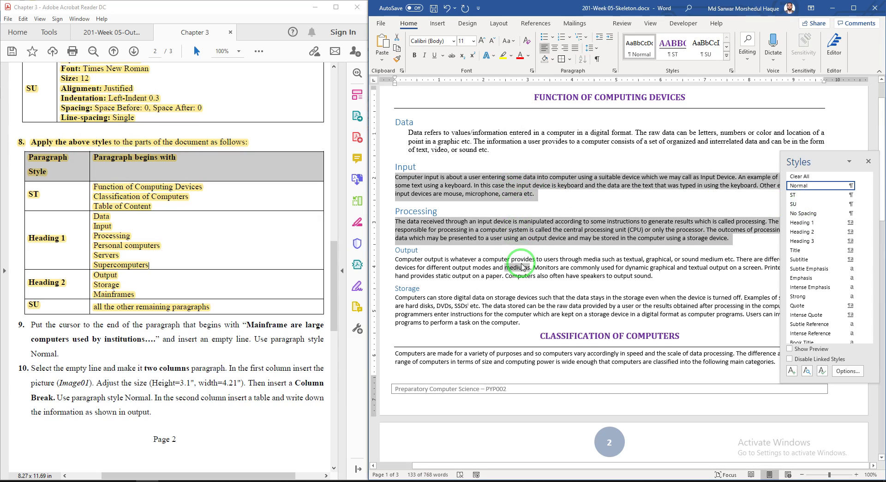
triple_click(522, 266, "ctrl")
triple_click(524, 315, "ctrl")
triple_click(523, 355, "ctrl")
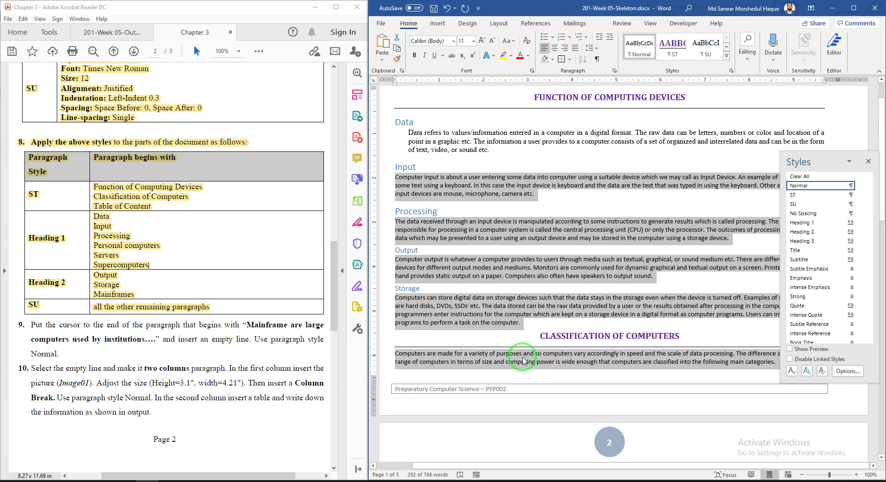
left_click(793, 204)
Apply the SU style to the body paragraphs under Personal computers, Servers, Mainframes and Supercomputers on page 2
scroll(652, 292, "down", 6)
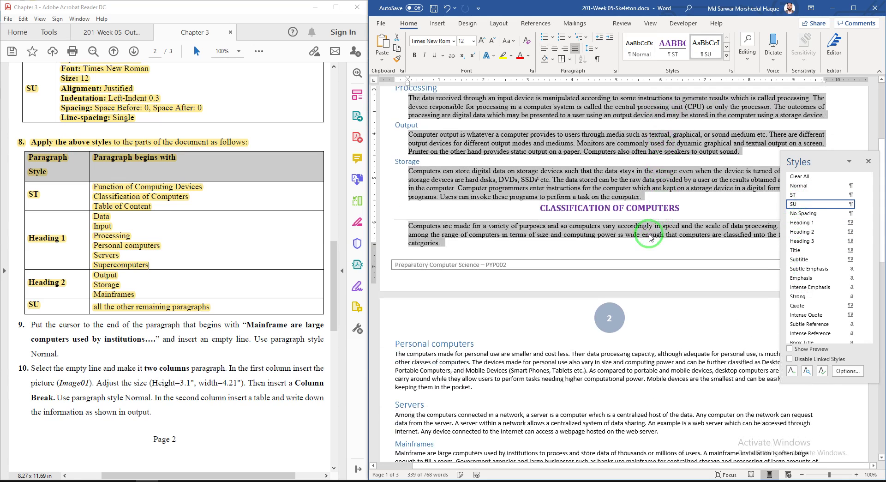
triple_click(584, 226)
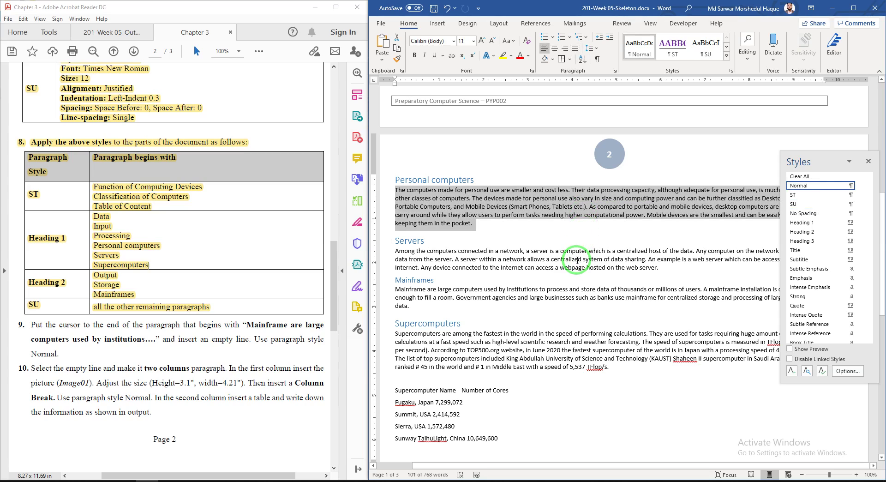
triple_click(575, 279, "ctrl")
triple_click(572, 297, "ctrl")
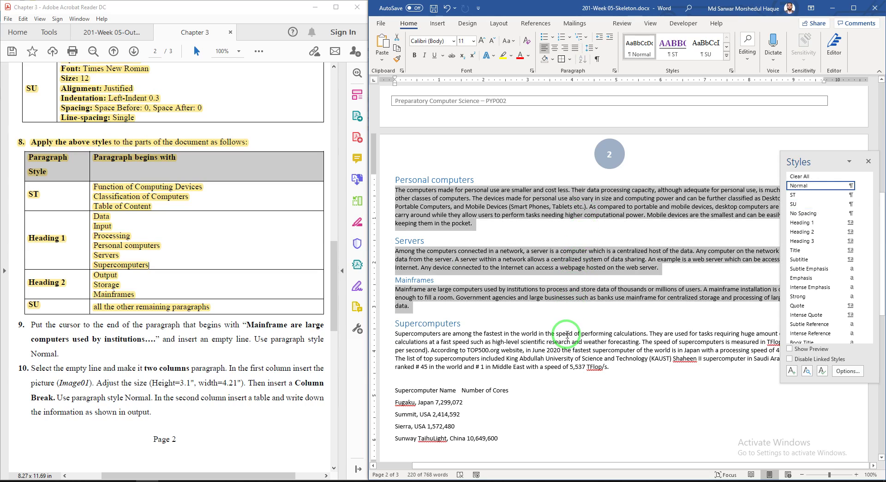
triple_click(567, 334, "ctrl")
left_click(806, 204)
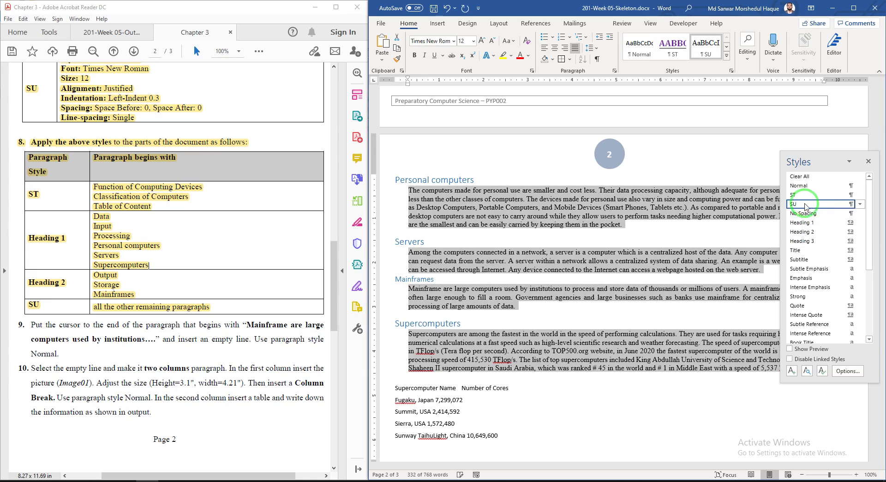
Apply the SU style to the five-line list from "Supercomputer Name Number of Cores" to the Sunway TaihuLight line
scroll(461, 323, "down", 3)
left_click_drag(501, 369, 408, 318)
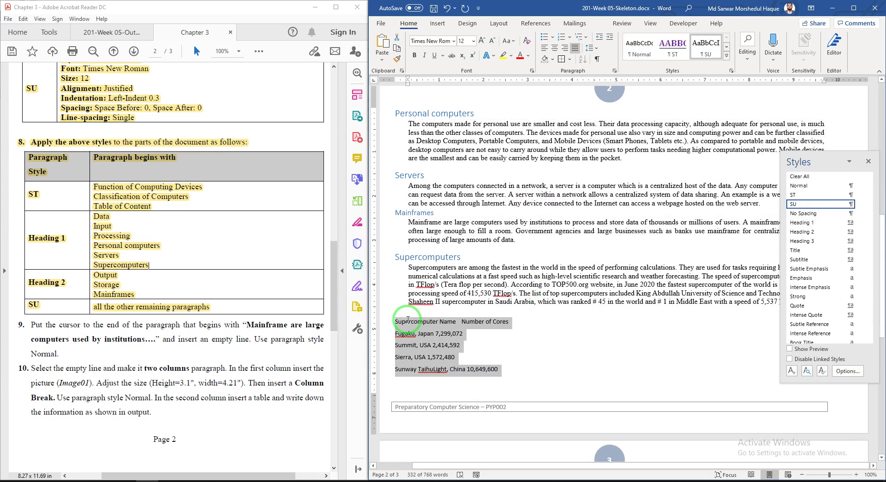
left_click(805, 204)
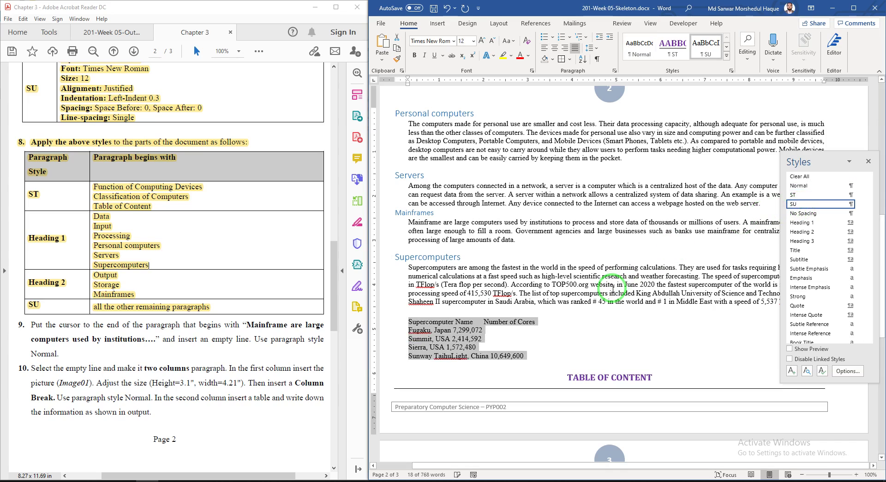
scroll(613, 289, "down", 2)
left_click(413, 273)
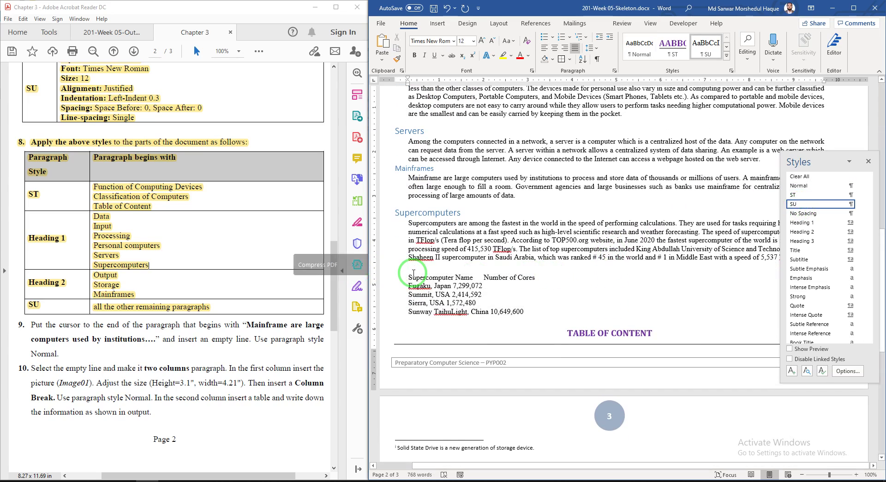
Highlight the exercise 9 instruction in the Chapter 3 PDF
scroll(159, 281, "down", 2)
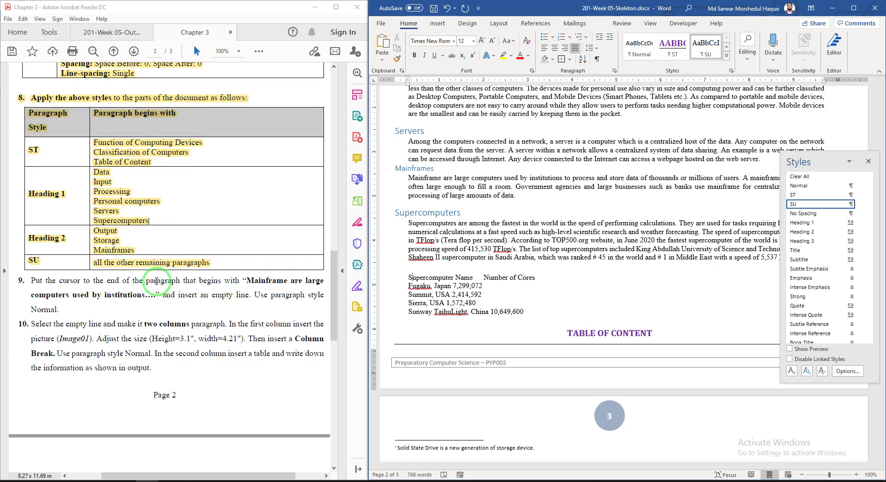
scroll(114, 278, "down", 1)
mouse_move(59, 287)
left_mouse_down()
mouse_move(30, 267)
mouse_move(31, 250)
left_mouse_up()
left_click(35, 244)
left_click(135, 266)
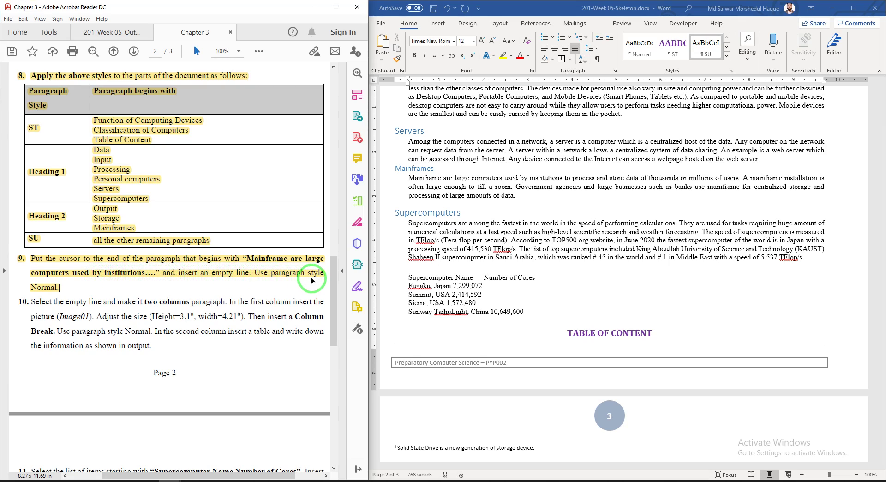
In Word, insert an empty line after the paragraph beginning "Mainframe are large computers" and give it the Normal style
key("ctrl+alt+shift+s")
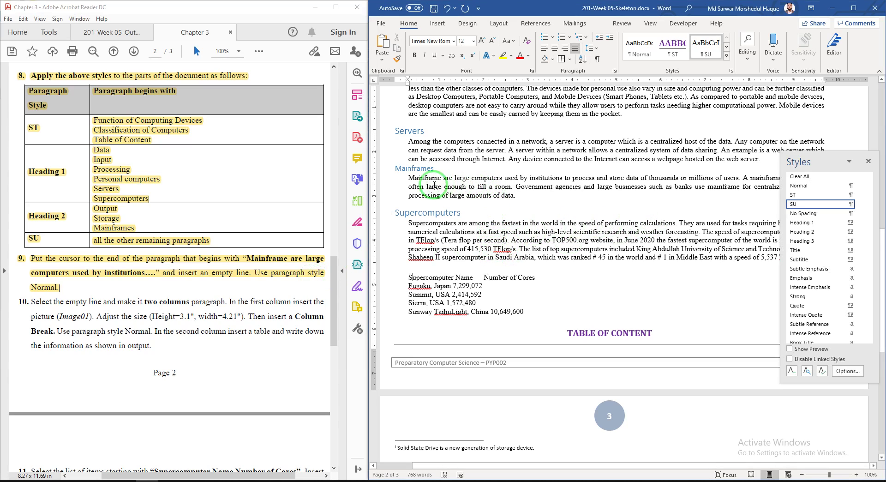
left_click_drag(426, 176, 498, 194)
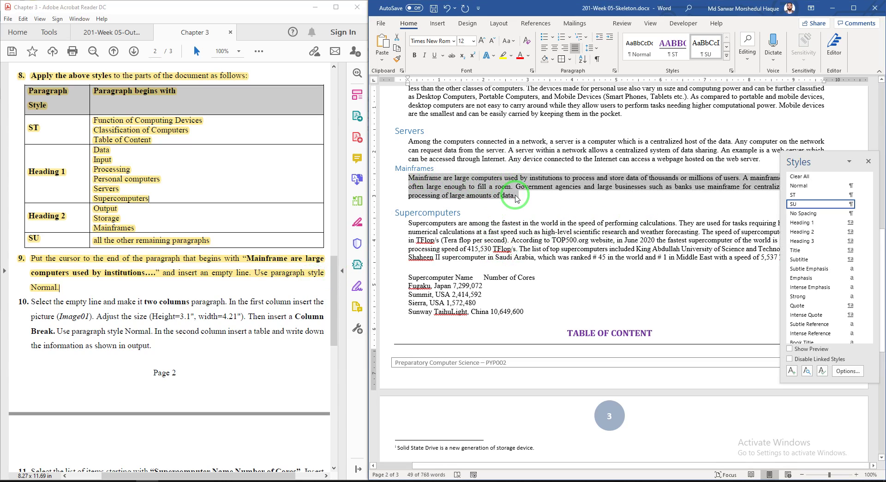
left_click(517, 195)
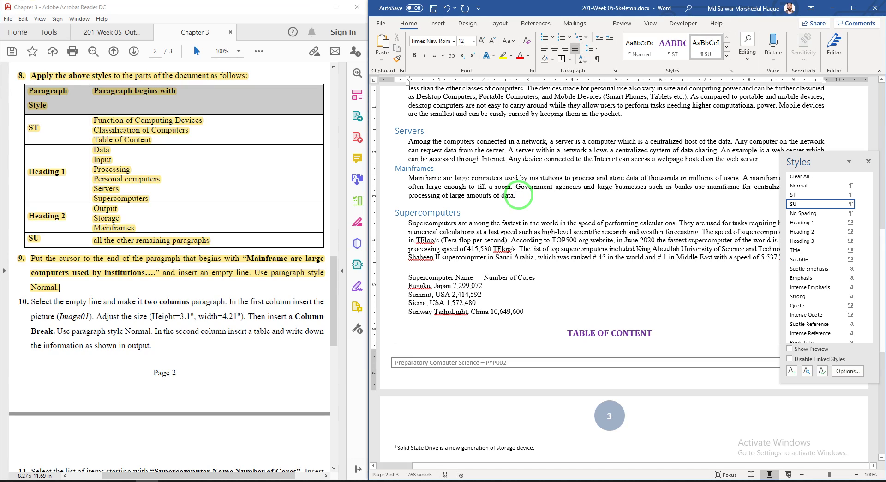
key("Return")
left_click(845, 185)
Highlight the exercise 10 instruction in the Chapter 3 PDF
left_click(43, 298)
scroll(44, 299, "down", 1)
left_click_drag(29, 256, 155, 290)
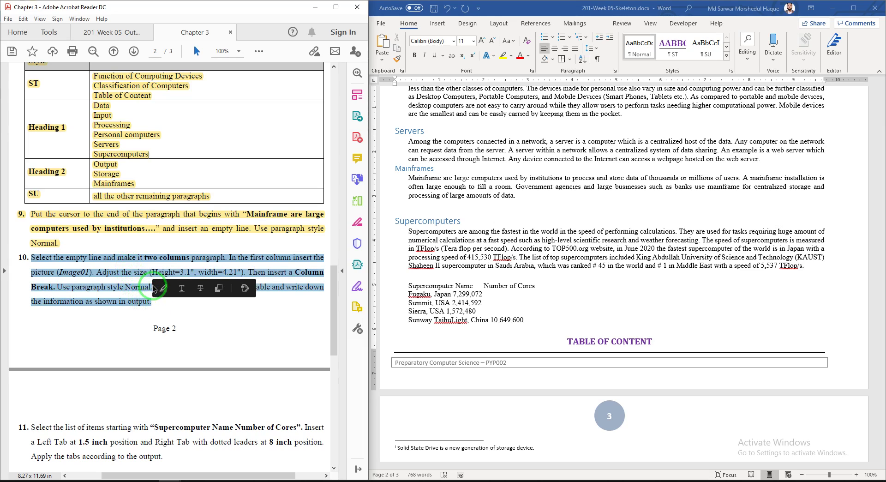
left_click(161, 288)
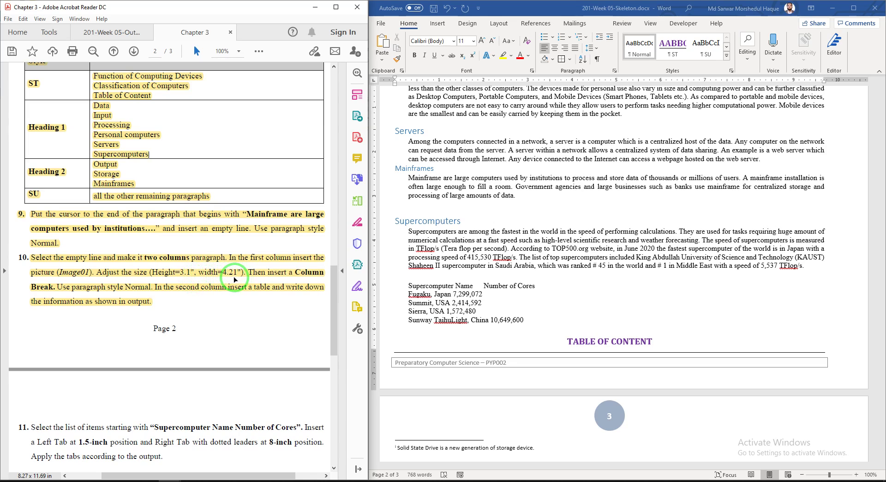
In Word, enter the placeholder text "aa" on the empty line under the Mainframes paragraph and format that text in two columns
left_click(406, 203)
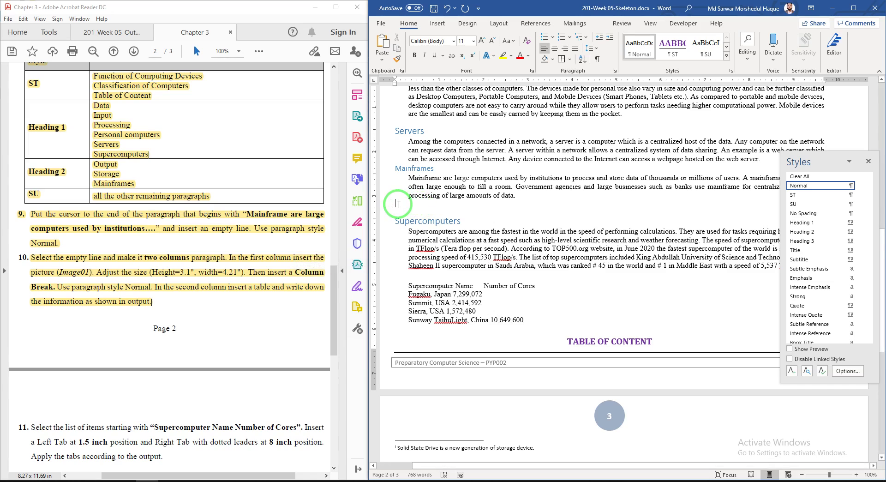
left_click_drag(396, 203, 415, 207)
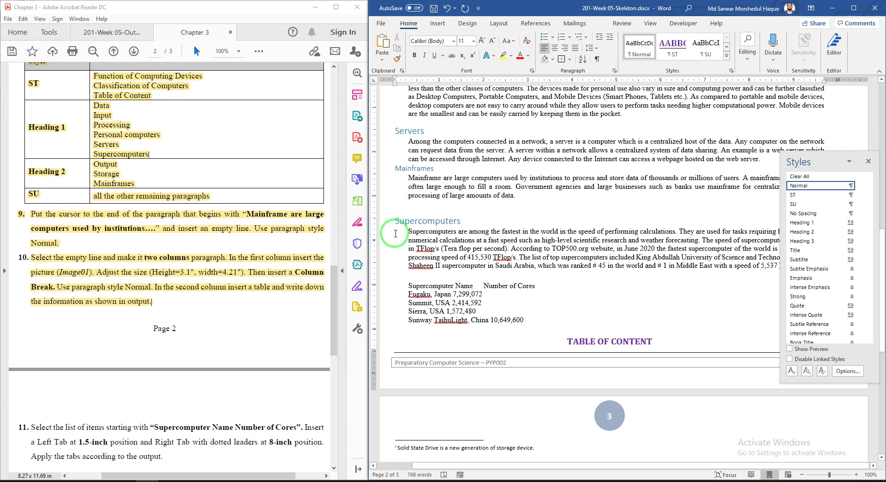
type("aa")
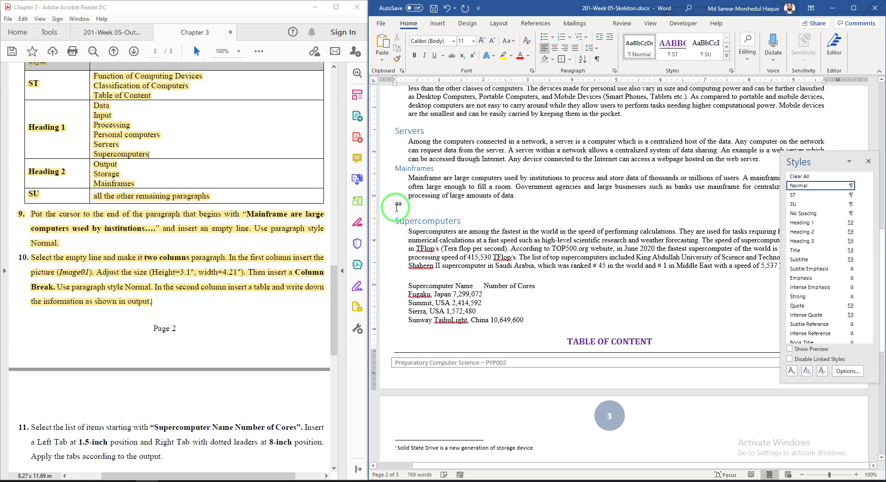
double_click(407, 205)
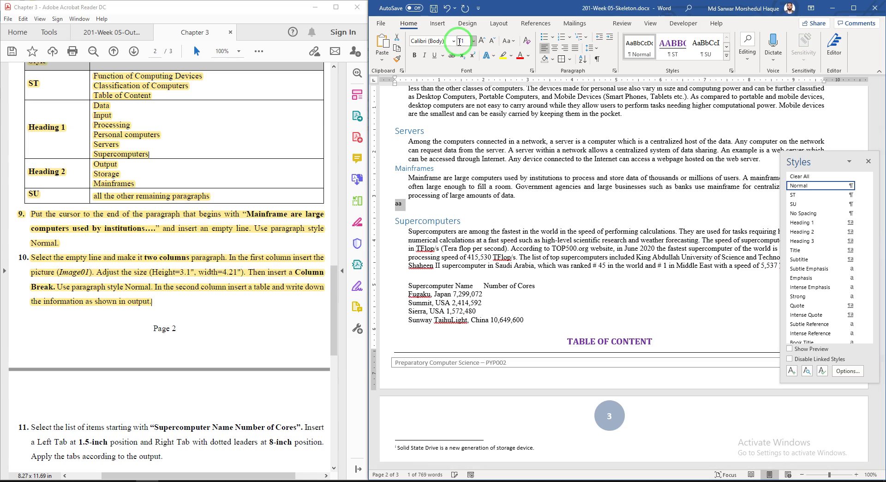
left_click(497, 25)
left_click(456, 46)
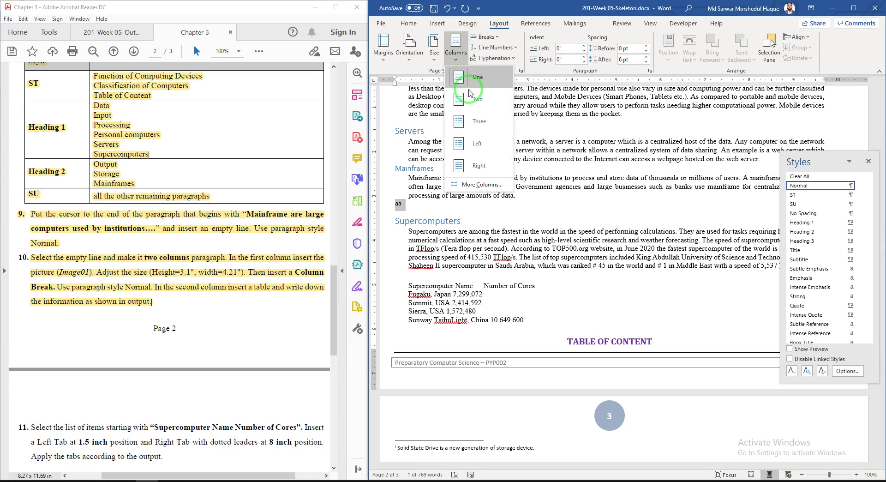
left_click(470, 101)
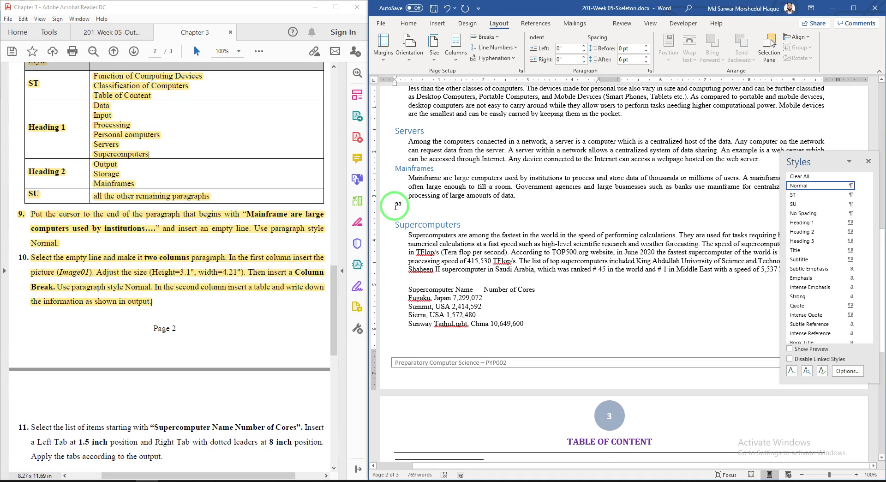
Insert the picture image01.jpg from this device before the placeholder "aa" under the Mainframes paragraph
left_click(437, 23)
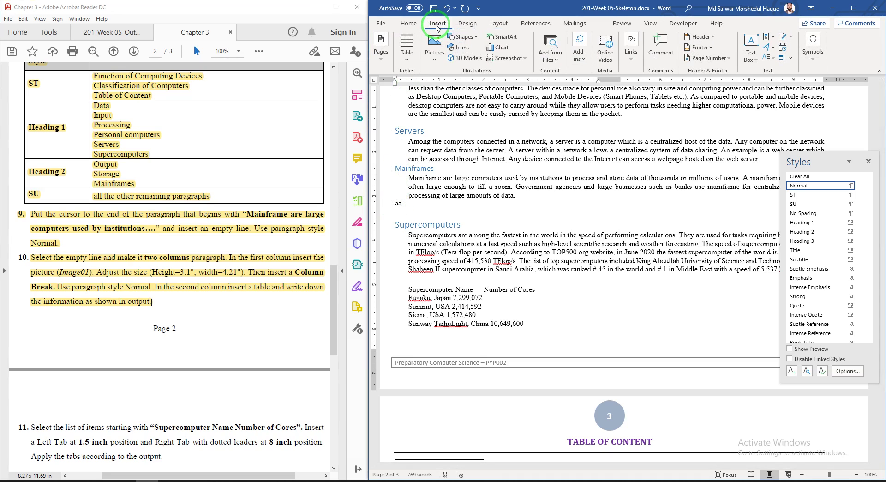
left_click(435, 39)
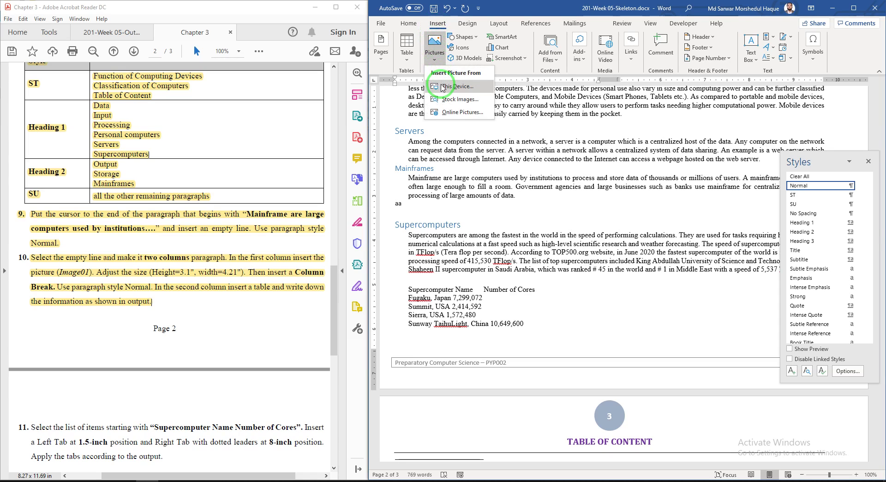
left_click(539, 107)
left_click(491, 79)
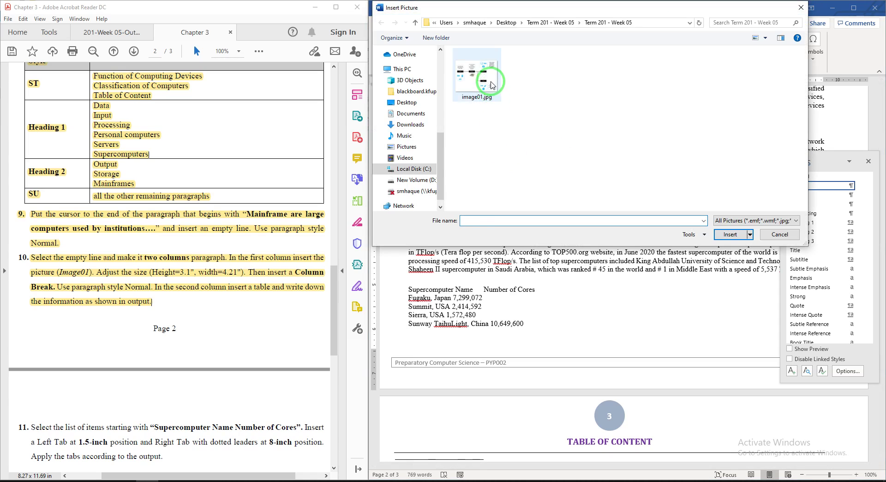
left_click(730, 236)
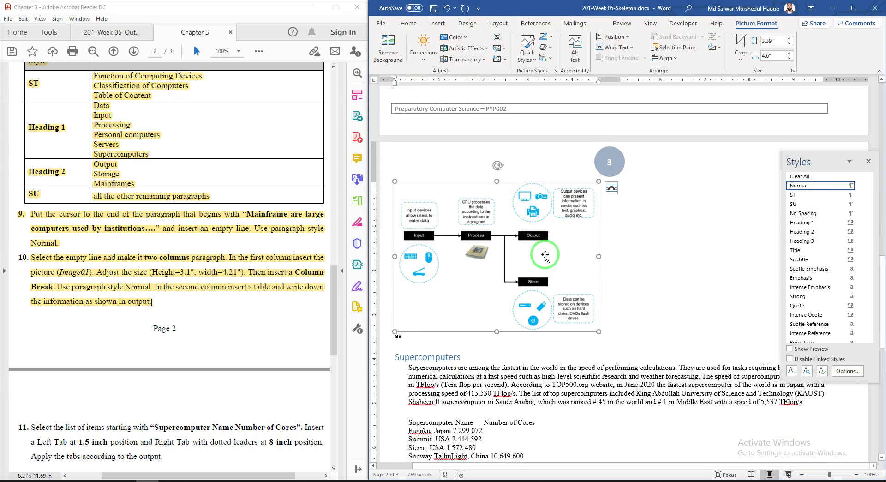
Resize the inserted picture to a height of 3.1" and a width of 4.21" with the aspect ratio unlocked
right_click(482, 234)
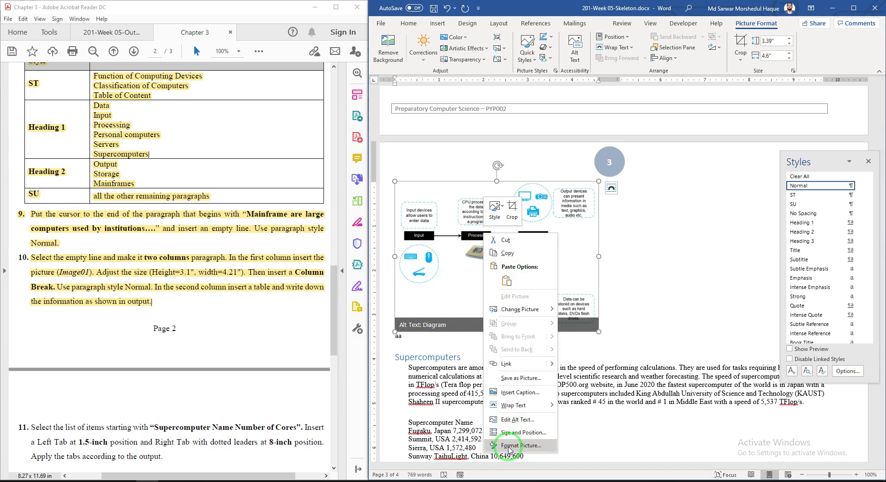
left_click(524, 432)
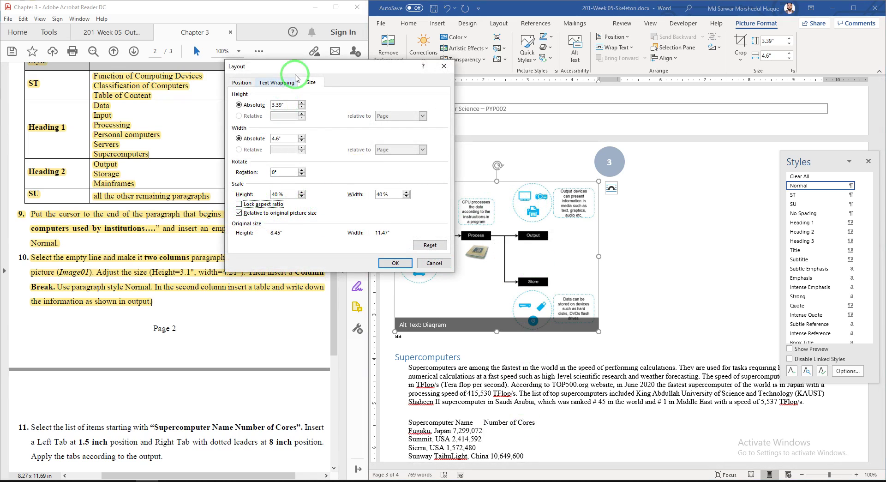
left_click_drag(297, 72, 438, 90)
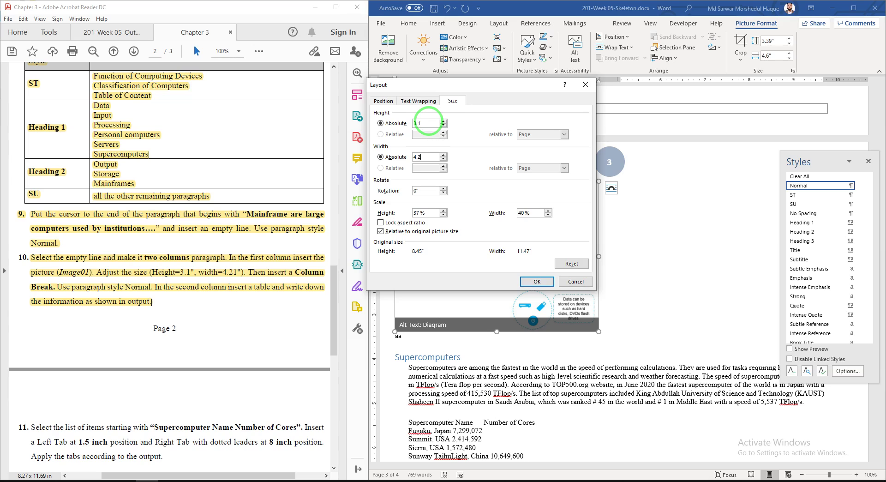
left_click(535, 281)
scroll(529, 282, "up", 8)
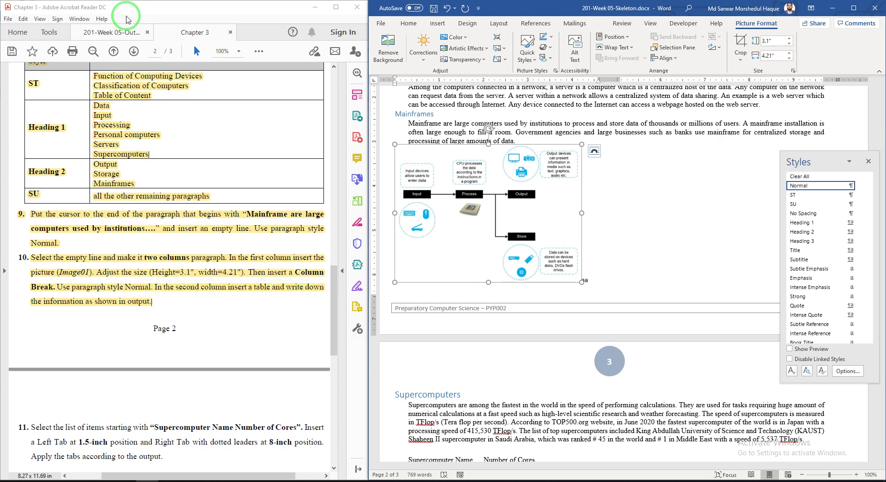
Consult the picture-and-table section in 201-Week 05-Output.pdf, and in Word insert a column break between the picture and the placeholder "aa"
left_click(121, 33)
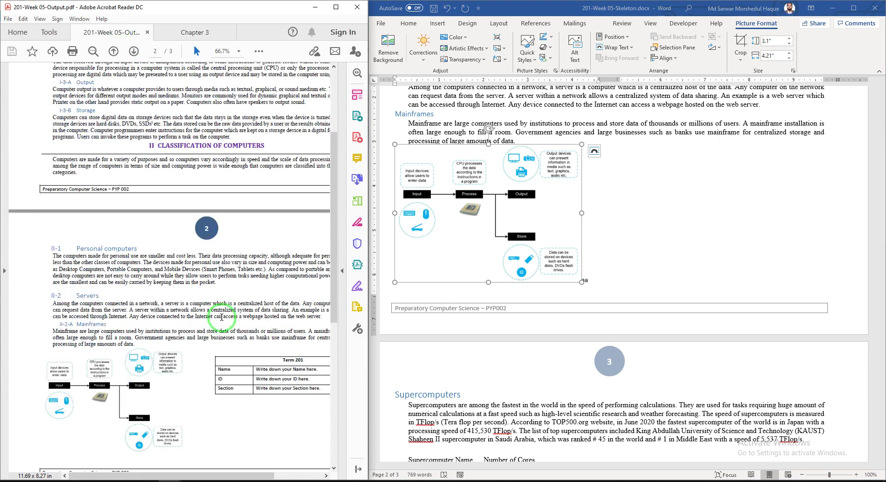
scroll(217, 360, "down", 3)
left_click_drag(228, 475, 241, 477)
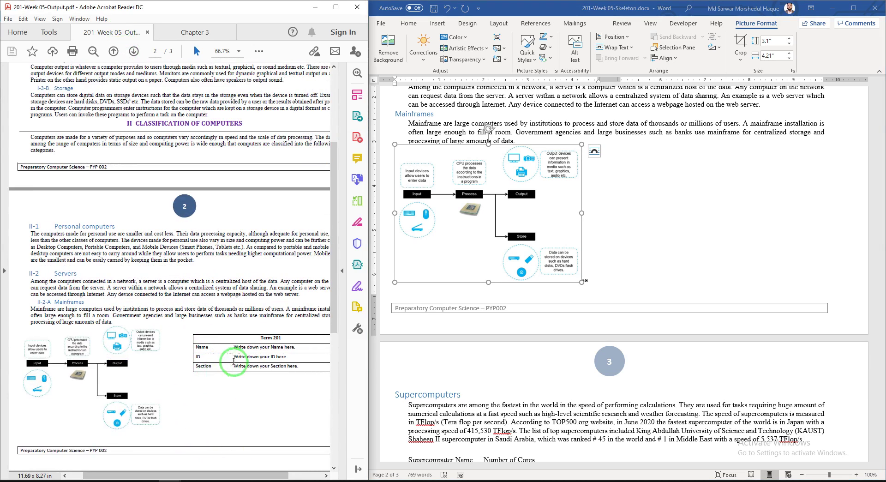
key("ctrl+alt+shift+s")
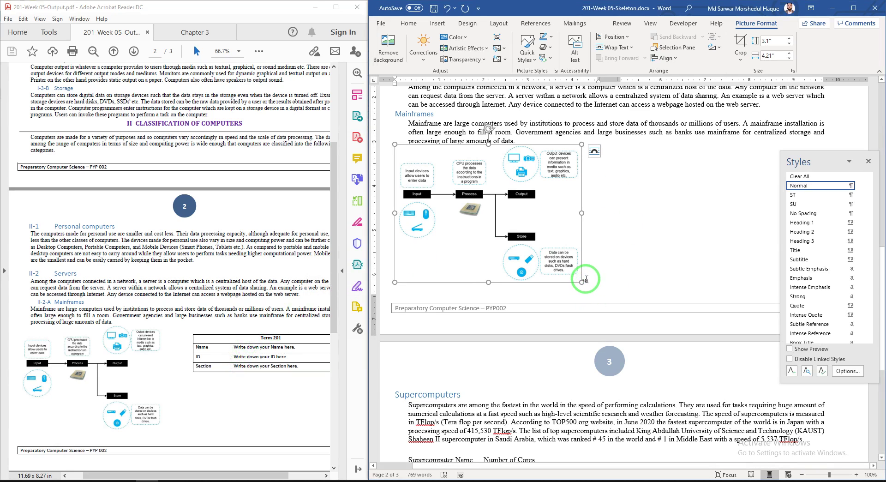
left_click(599, 278)
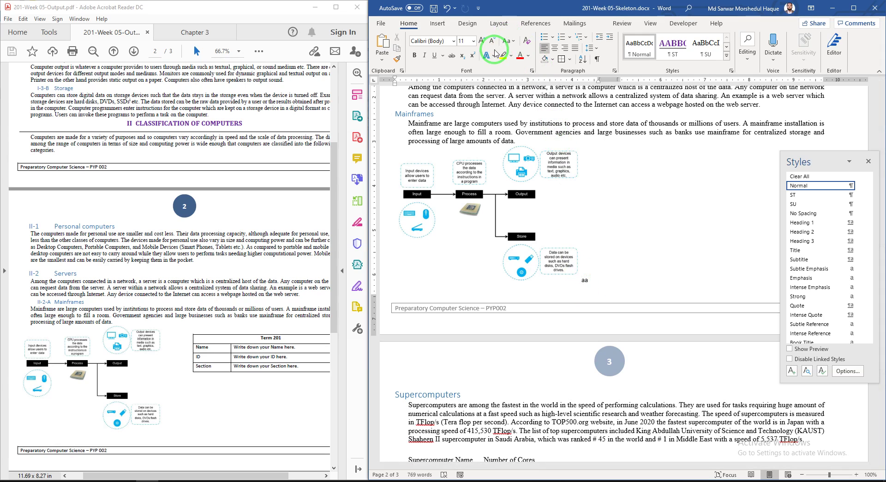
left_click(498, 23)
left_click(485, 36)
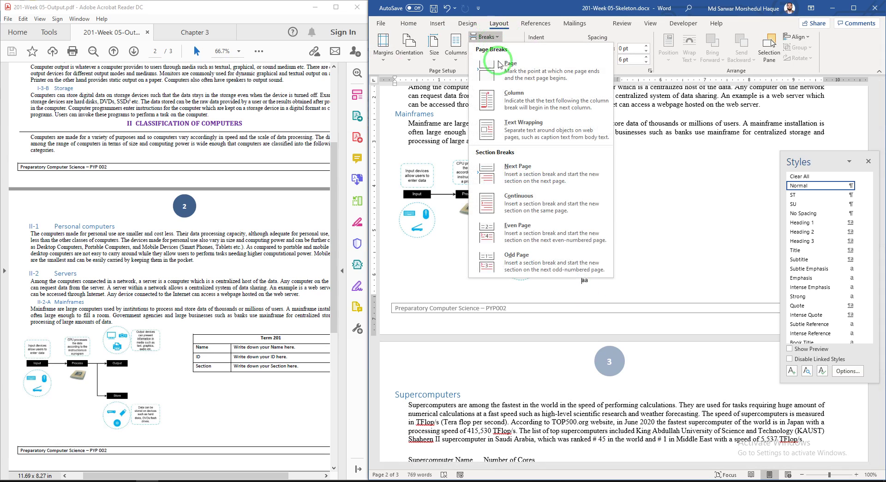
left_click(507, 102)
left_click(500, 27)
left_click(664, 119)
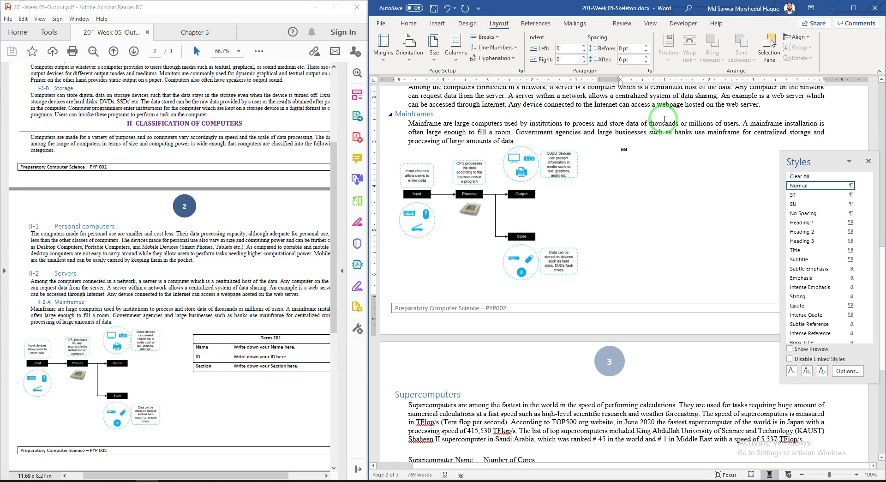
Replace the placeholder "aa" in the second column with a table of two columns and four rows, and close the Styles pane
left_click(623, 150)
key("Delete")
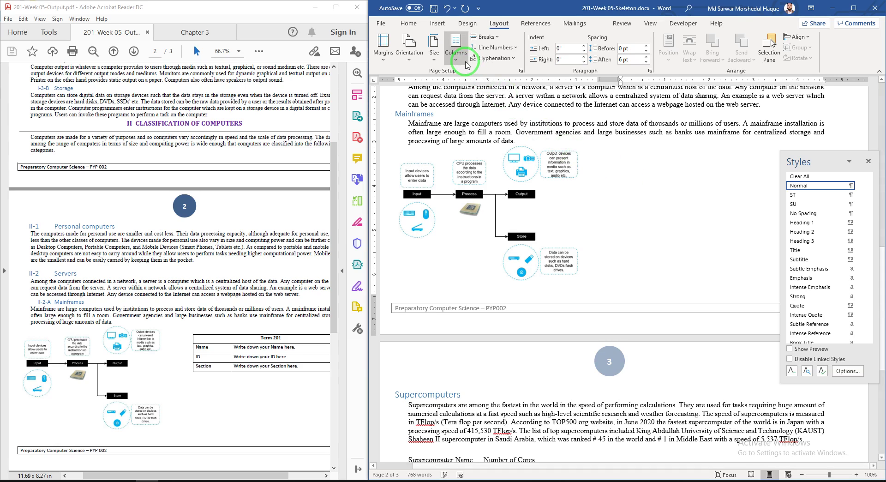
left_click(438, 24)
left_click(408, 53)
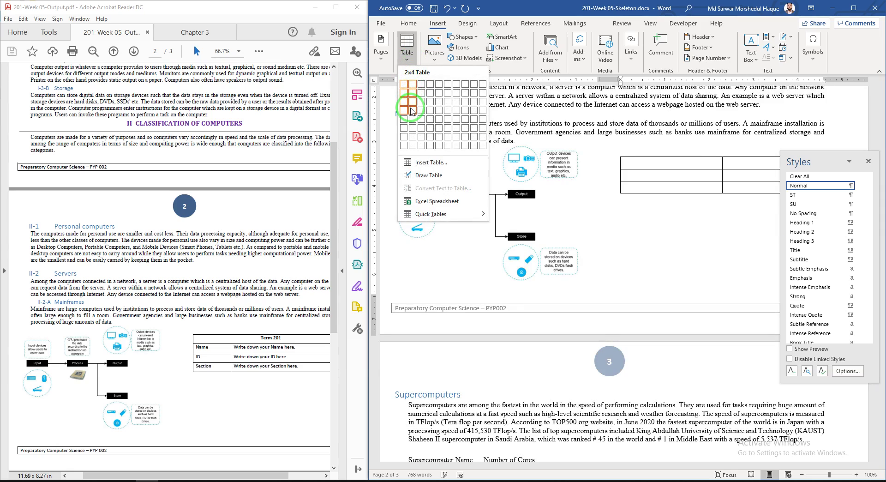
left_click(411, 111)
left_click(868, 161)
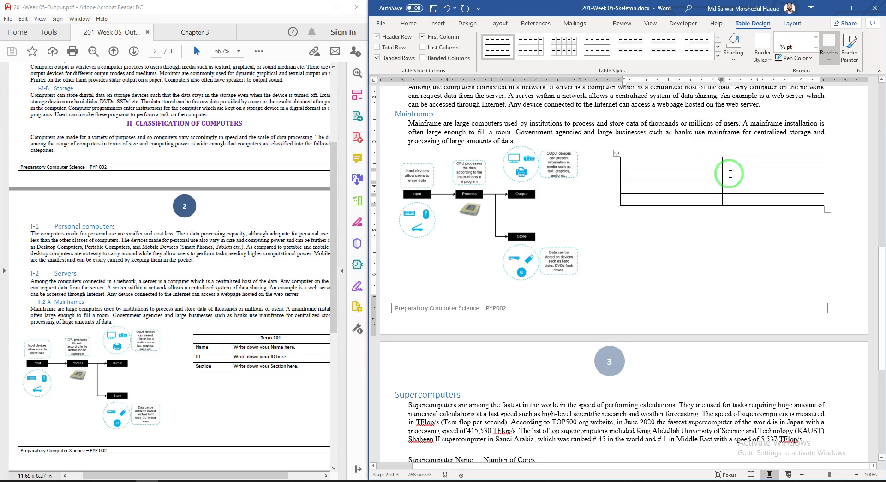
Merge the two cells of the table's first row and enter "Term 201" in the merged cell
left_click_drag(737, 165, 712, 165)
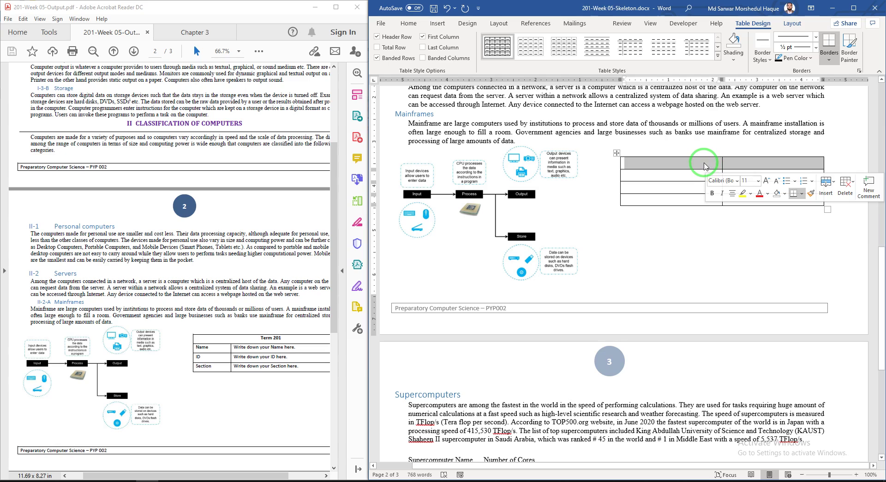
right_click(705, 167)
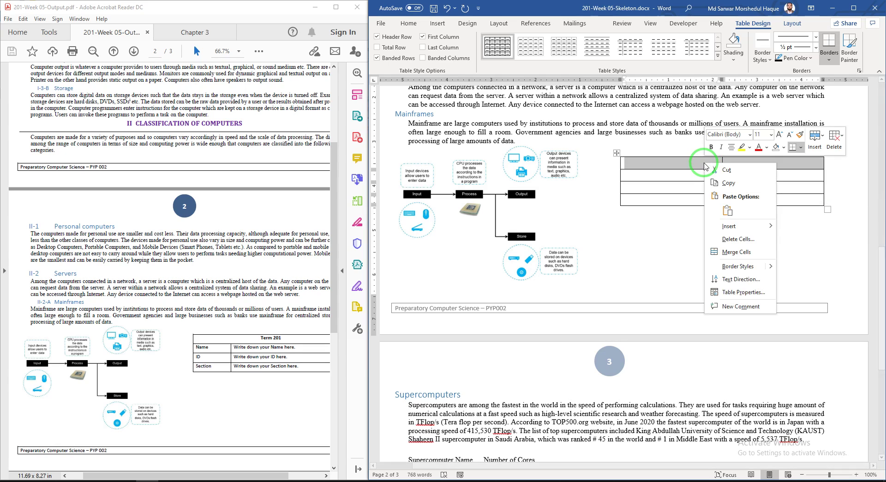
left_click(737, 252)
type("Term 201")
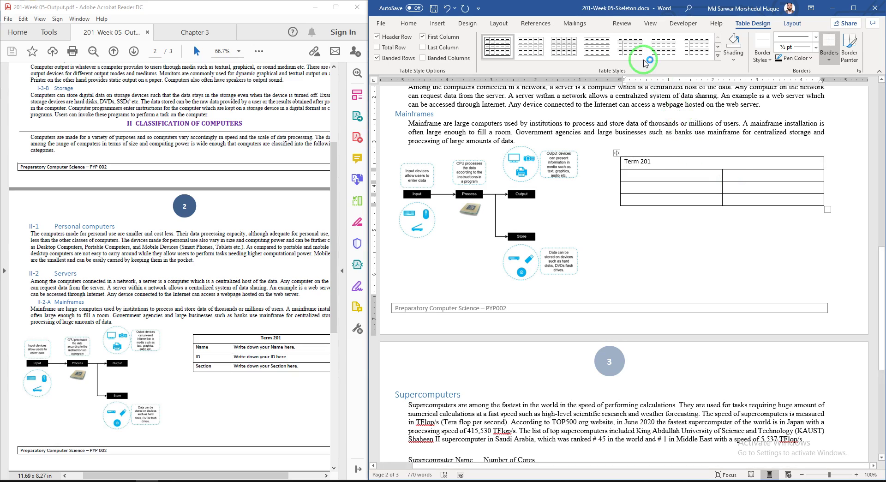
Center the "Term 201" heading in the table and make it bold
left_click(437, 23)
left_click(409, 24)
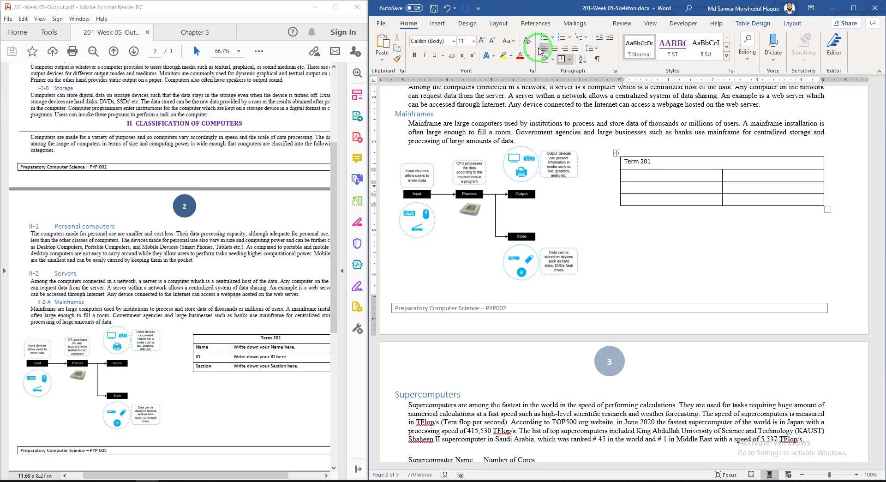
left_click(554, 48)
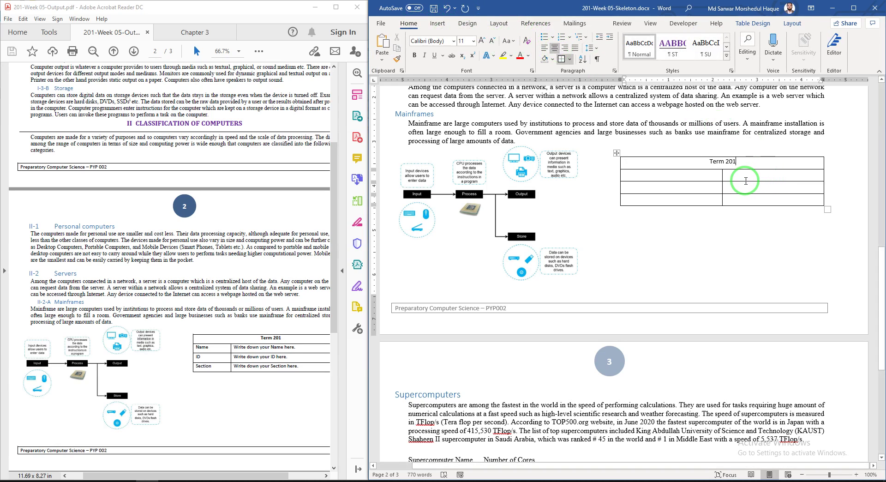
left_click_drag(746, 165, 709, 163)
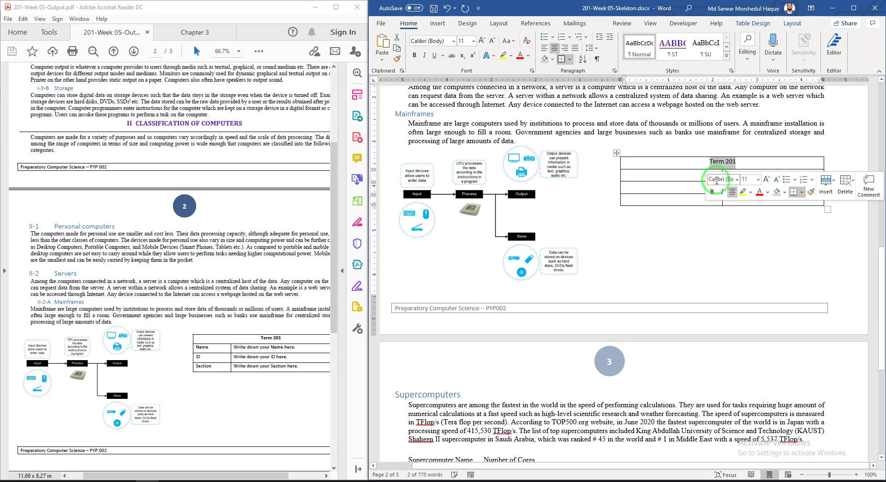
left_click(711, 191)
Narrow the table's first column to about a third of the table width and label its rows Name, ID and Section
left_click(695, 173)
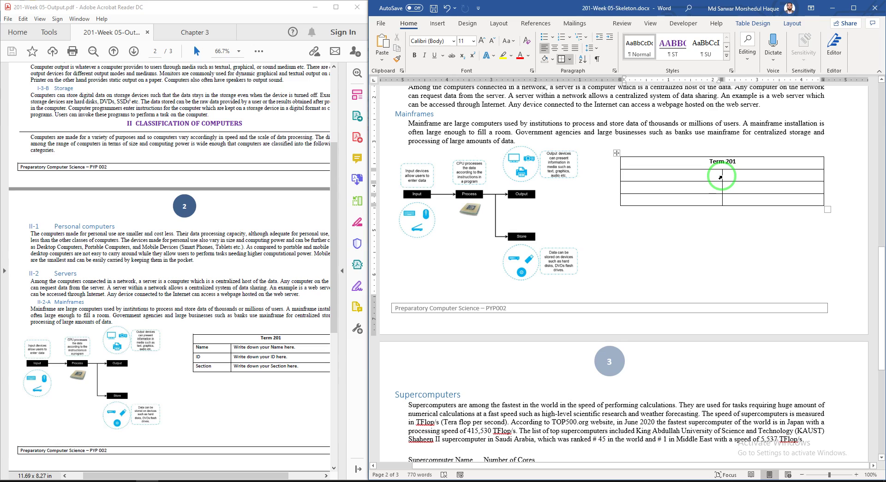
left_click_drag(721, 178, 684, 177)
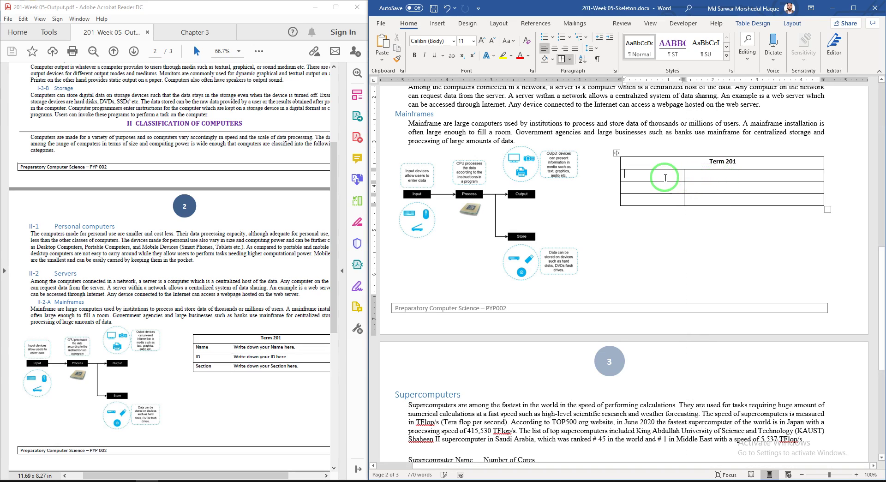
type("Name")
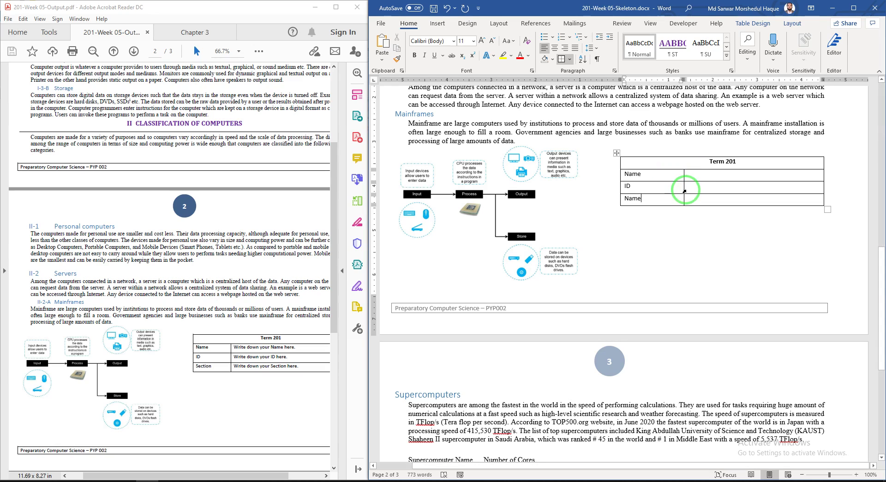
left_click_drag(726, 178, 725, 199)
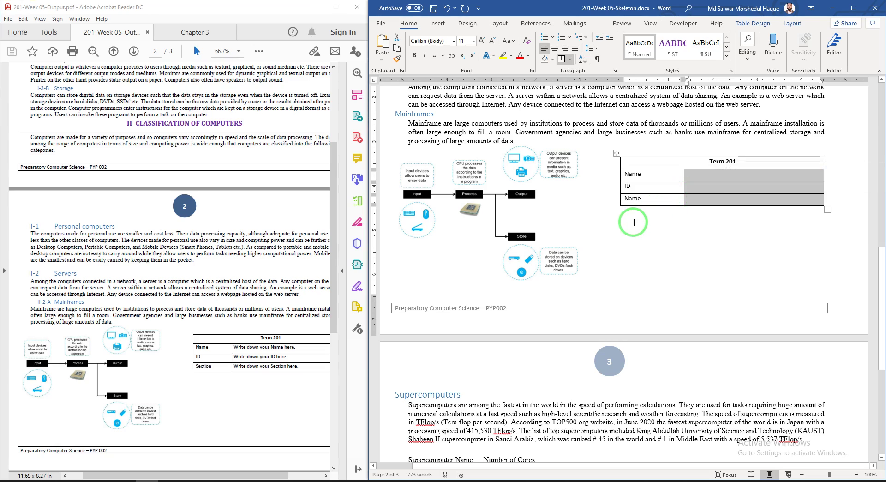
left_click(658, 202)
key("BackSpace")
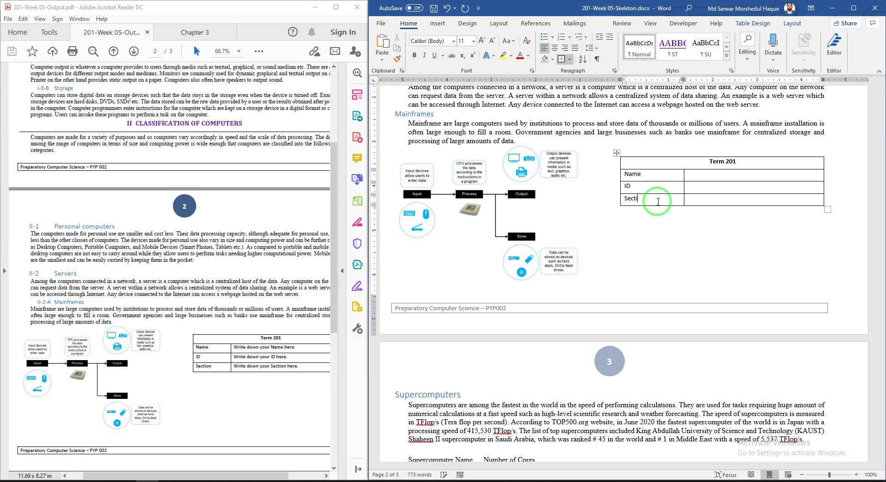
Switch to the Chapter 3 PDF and highlight the exercise 11 instruction about tab stops
scroll(658, 201, "down", 3)
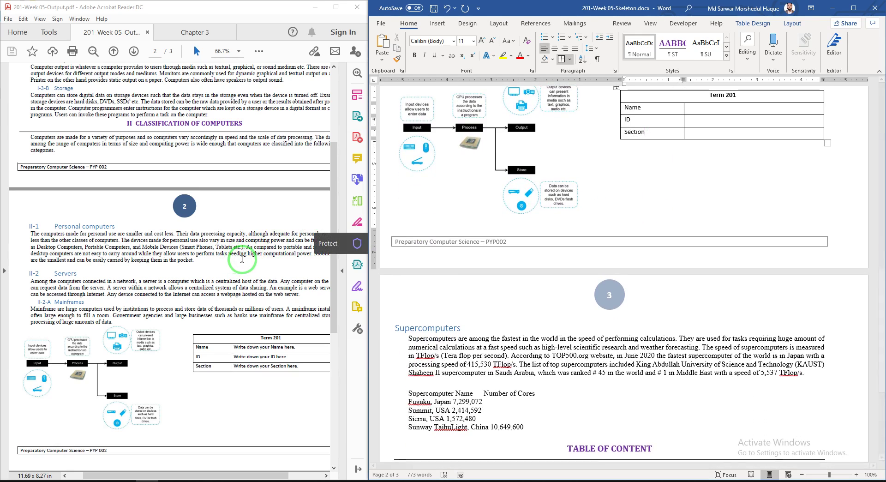
left_click(196, 33)
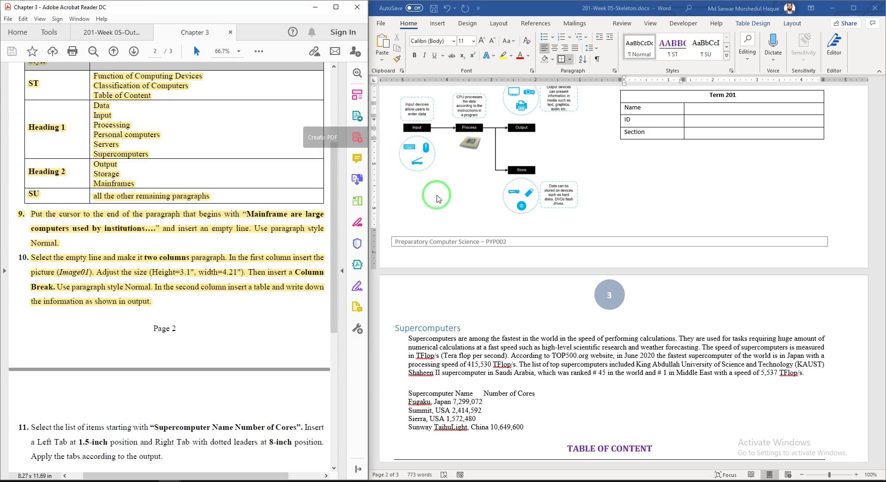
scroll(96, 252, "down", 3)
scroll(96, 249, "down", 4)
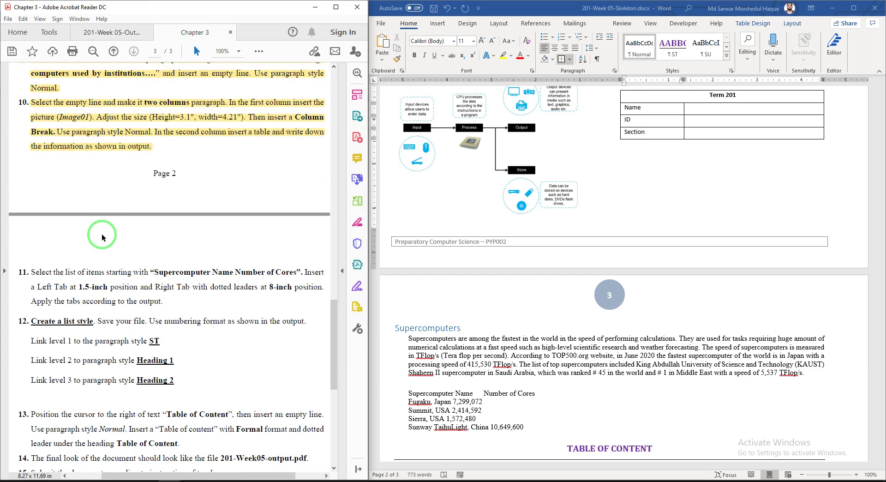
scroll(529, 258, "down", 7)
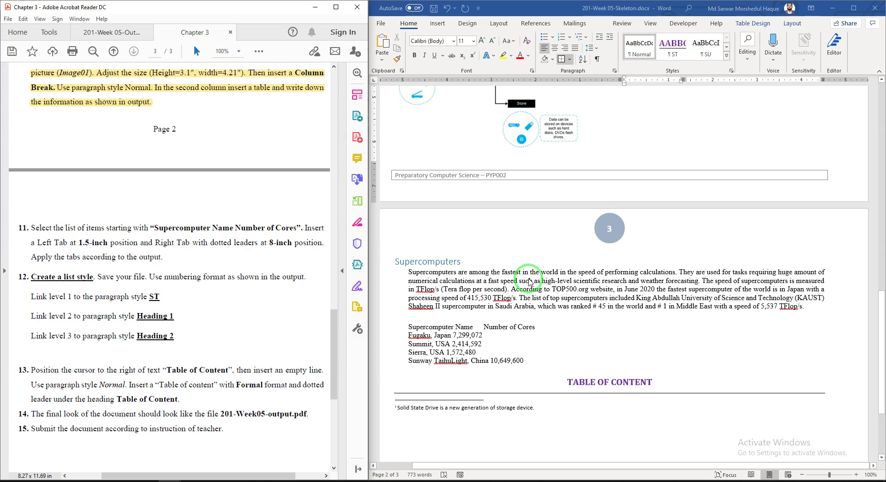
scroll(198, 236, "down", 1)
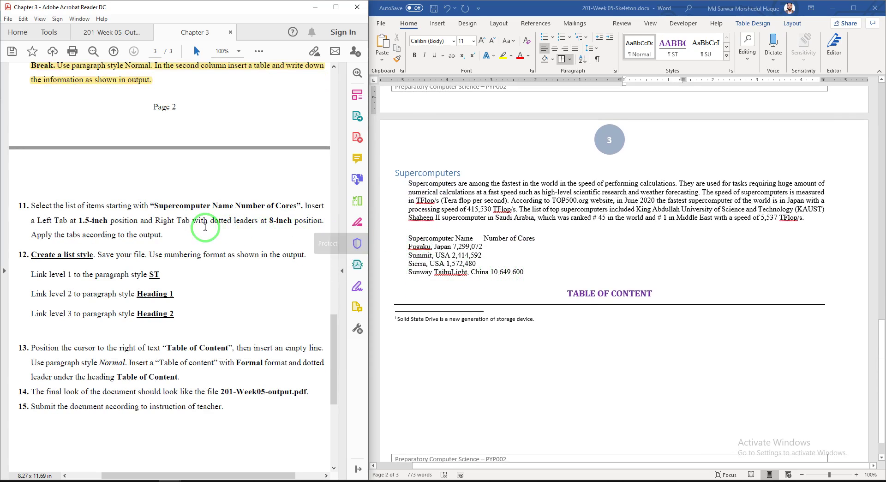
left_click_drag(167, 236, 22, 206)
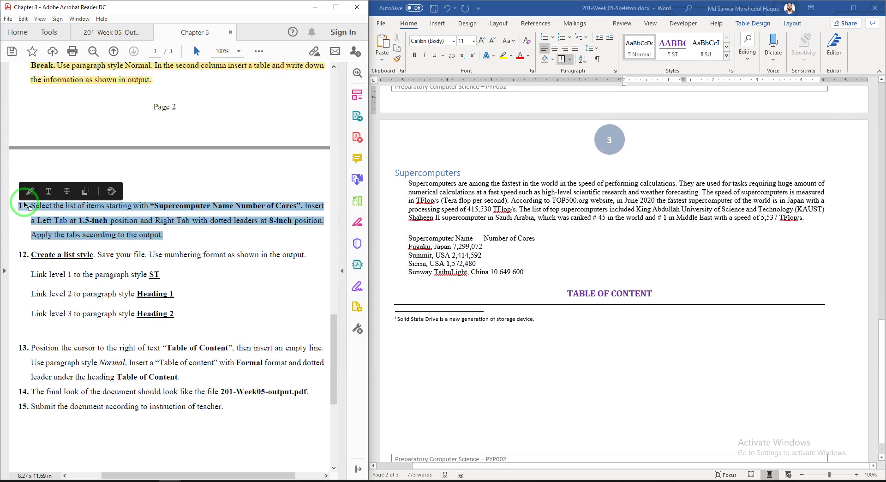
left_click(29, 192)
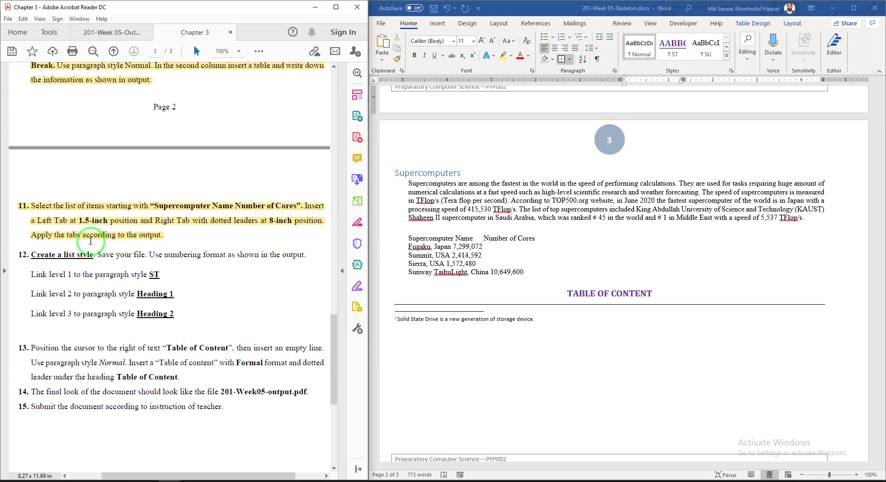
With 201-Week 05-Output.pdf shown for reference, give the supercomputer list in the Word document a left tab stop at 1.5 inches without a leader
left_click(132, 32)
scroll(196, 298, "down", 5)
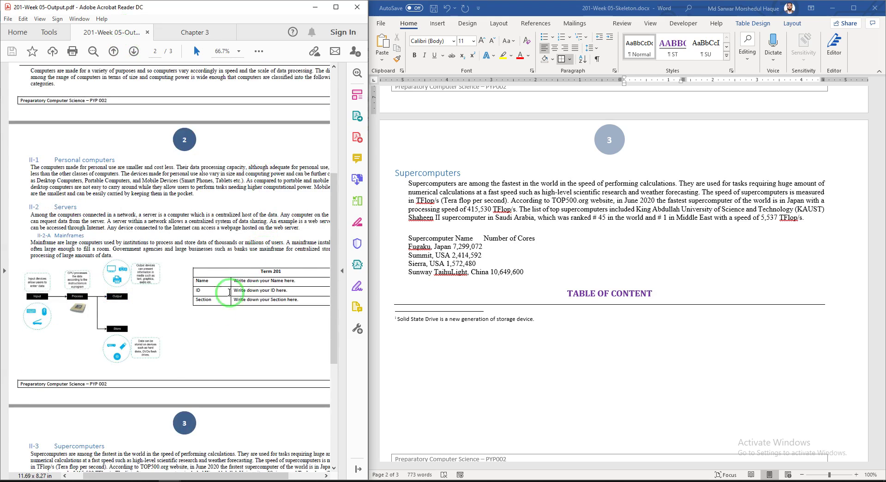
scroll(196, 298, "down", 3)
left_click_drag(69, 279, 292, 299)
left_click(531, 272)
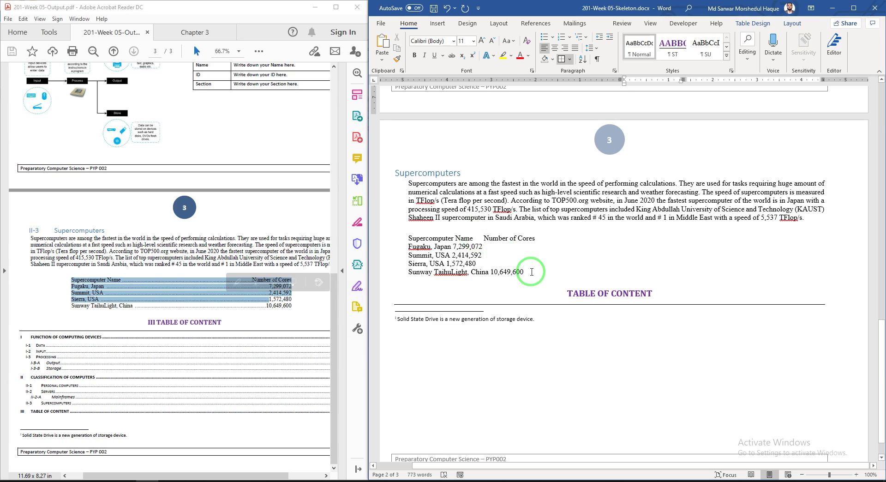
left_click_drag(531, 271, 406, 239)
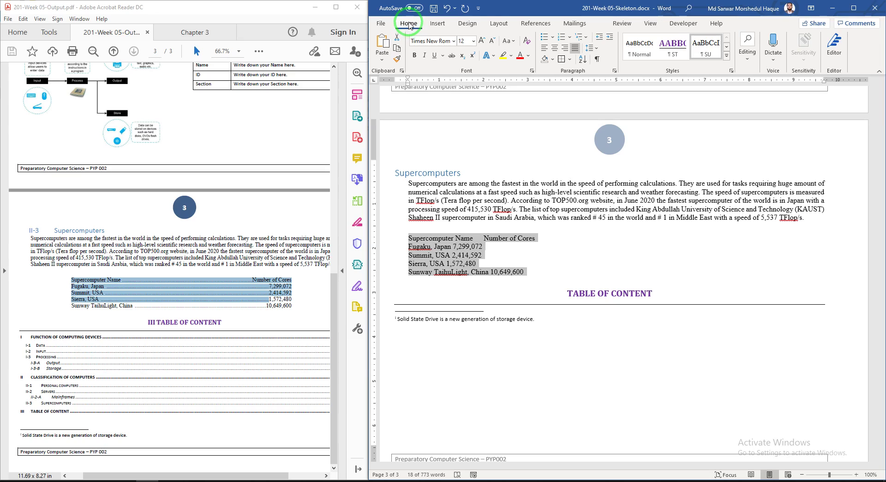
left_click(615, 71)
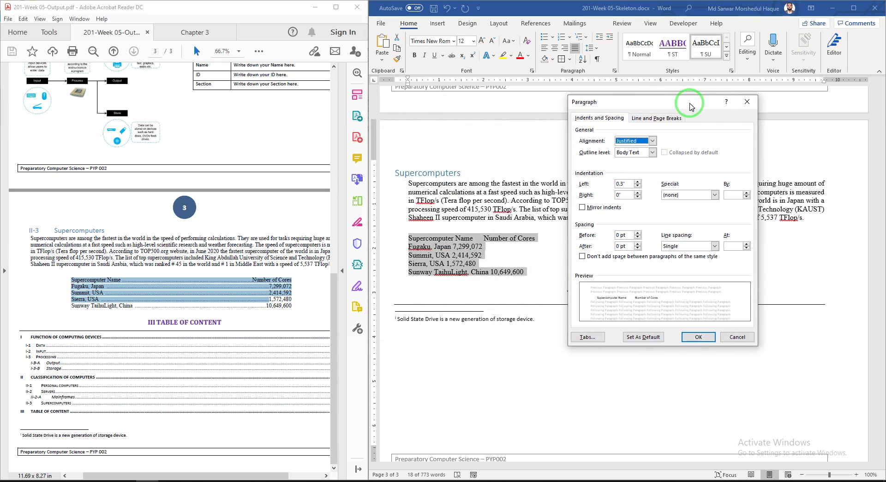
left_click(594, 339)
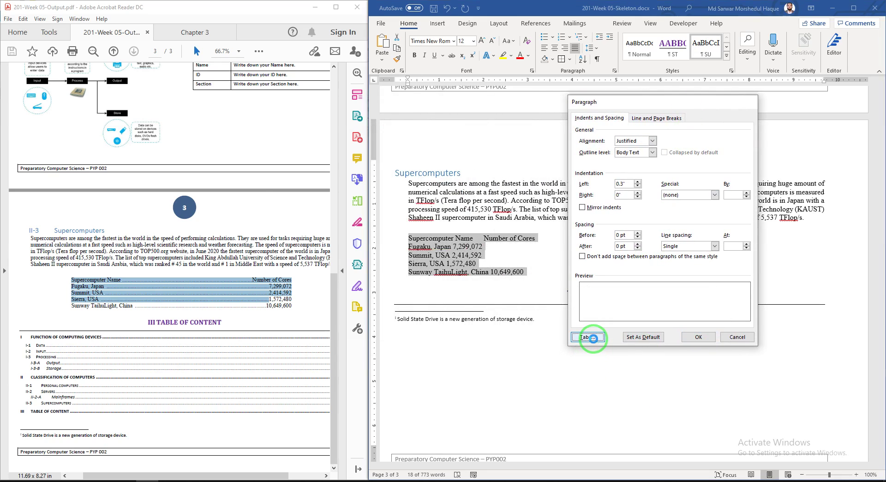
left_click_drag(351, 123, 639, 196)
left_click(603, 220)
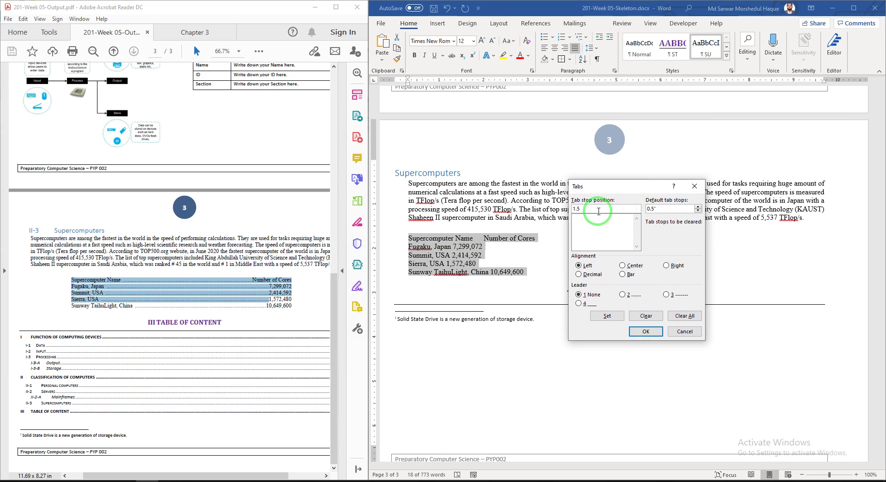
left_click(583, 266)
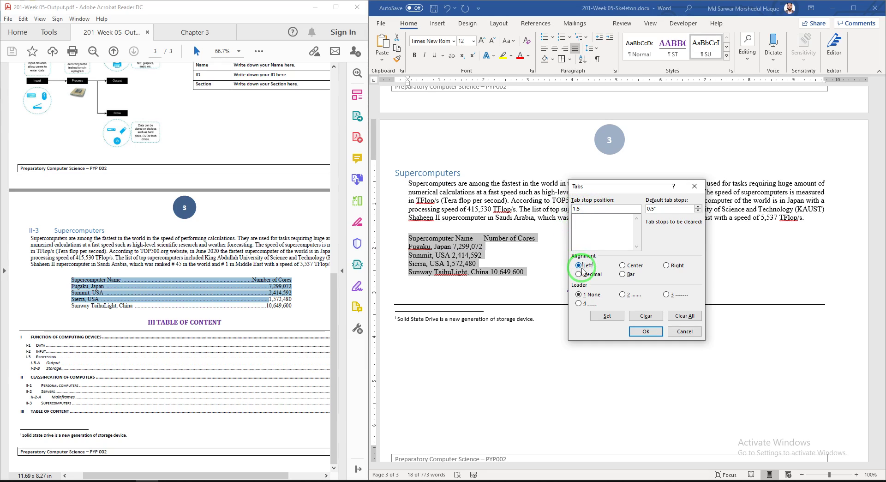
left_click(579, 294)
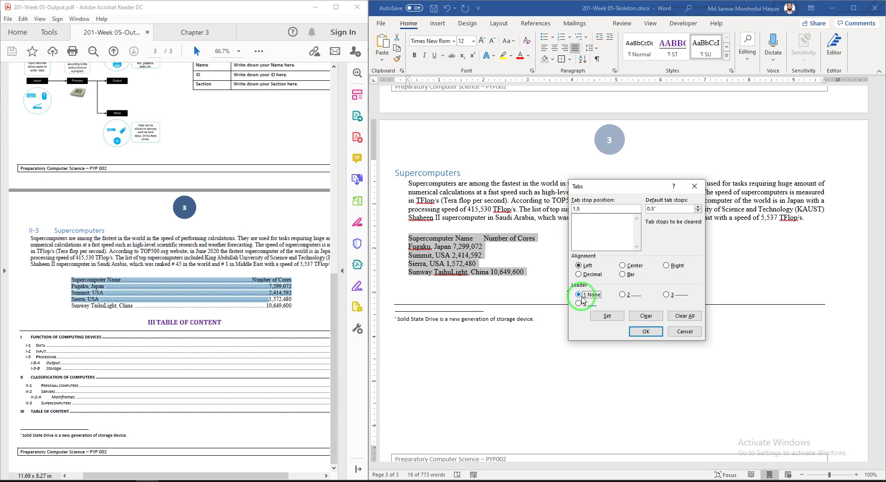
left_click(600, 318)
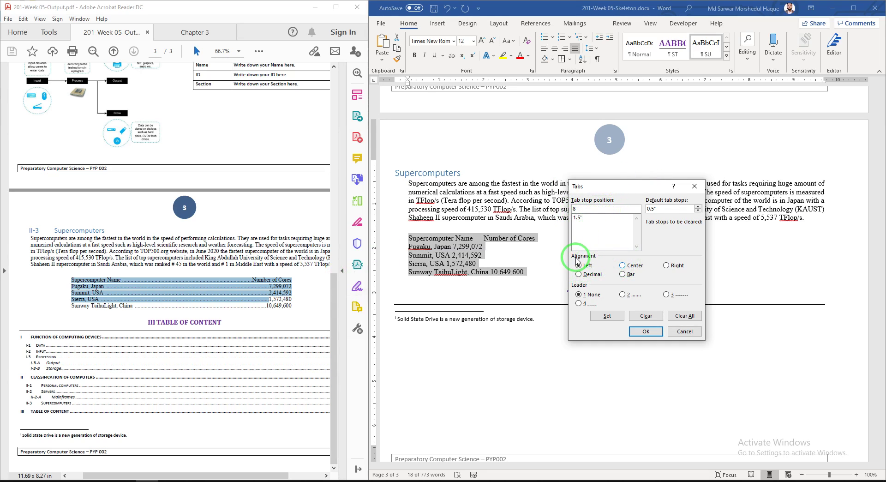
Show the Chapter 3 PDF for reference, add a right tab stop at 8 inches with dotted leader 2, and apply the tab stops
left_click(207, 32)
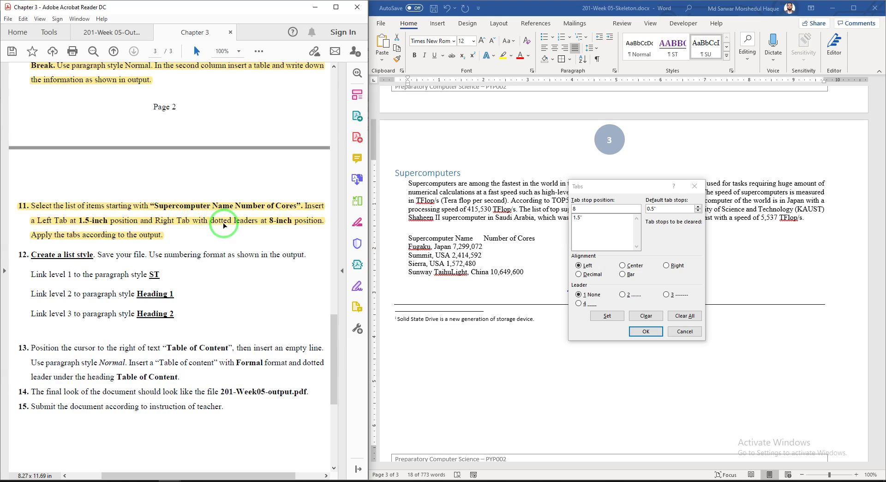
left_click(666, 265)
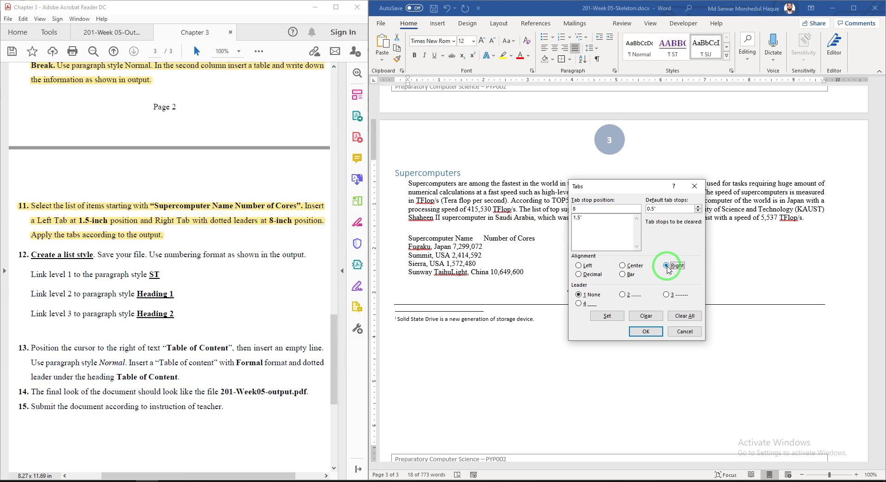
left_click(607, 316)
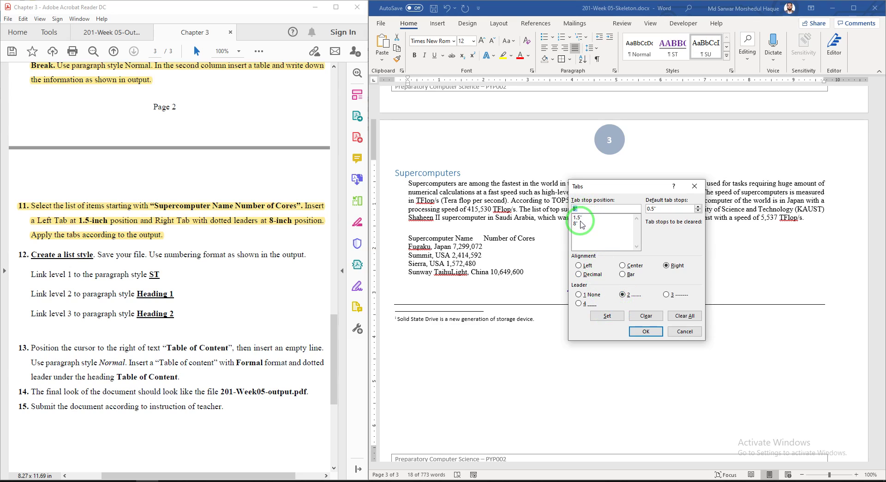
left_click(575, 224)
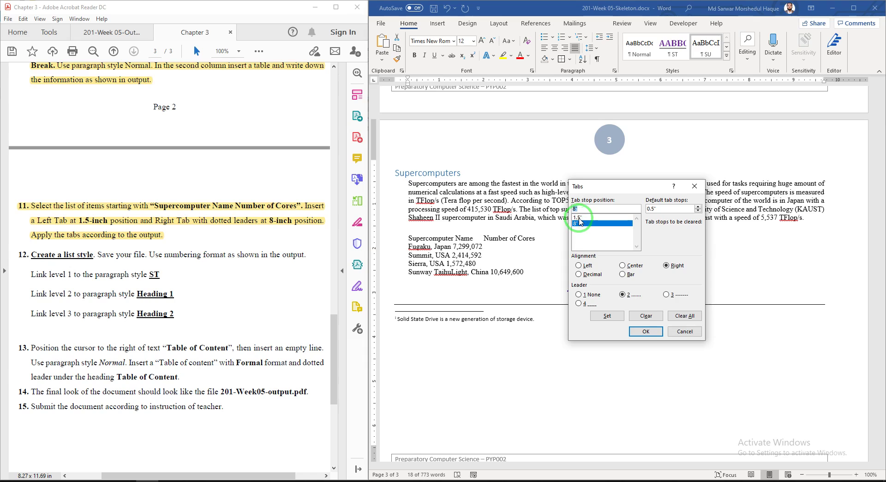
left_click(646, 331)
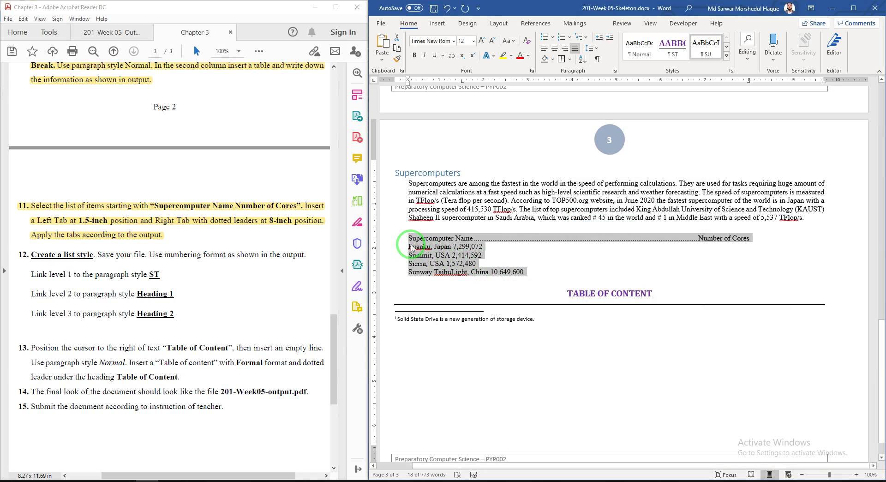
Following 201-Week 05-Output.pdf, indent all five lines of the supercomputer list in the Word document to the 1.5-inch tab stop
left_click(409, 238)
scroll(411, 231, "down", 1)
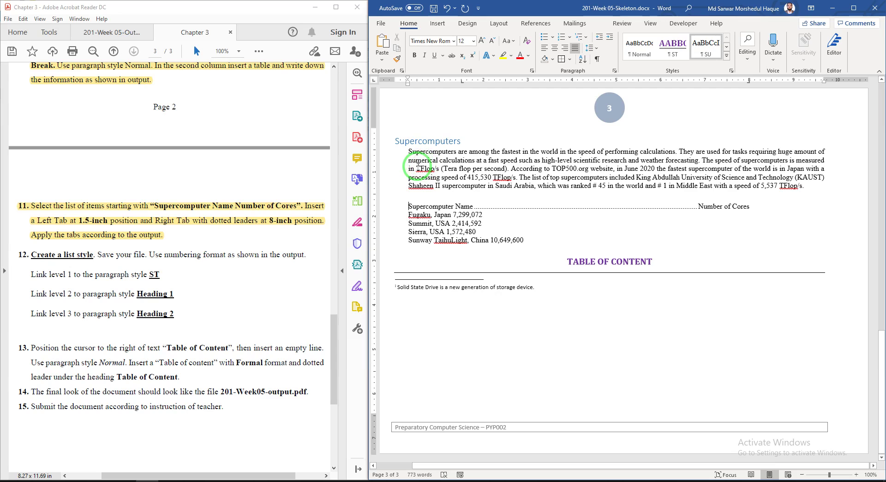
left_click(121, 34)
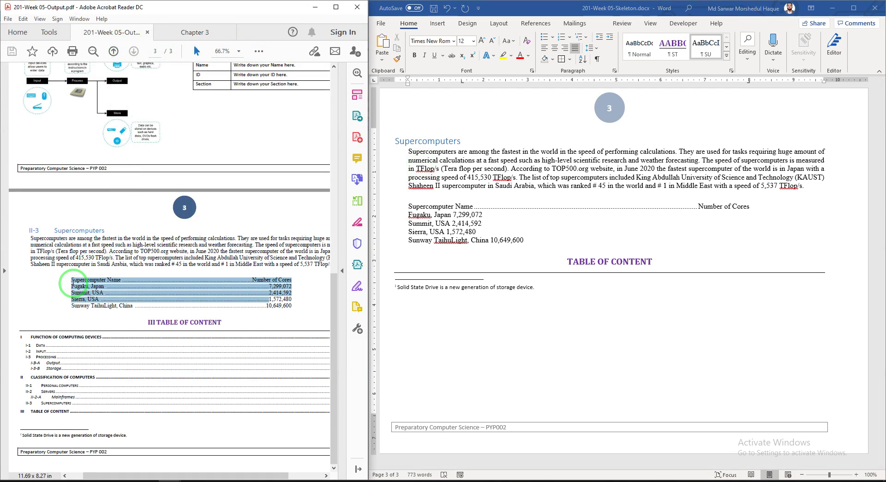
left_click(73, 283)
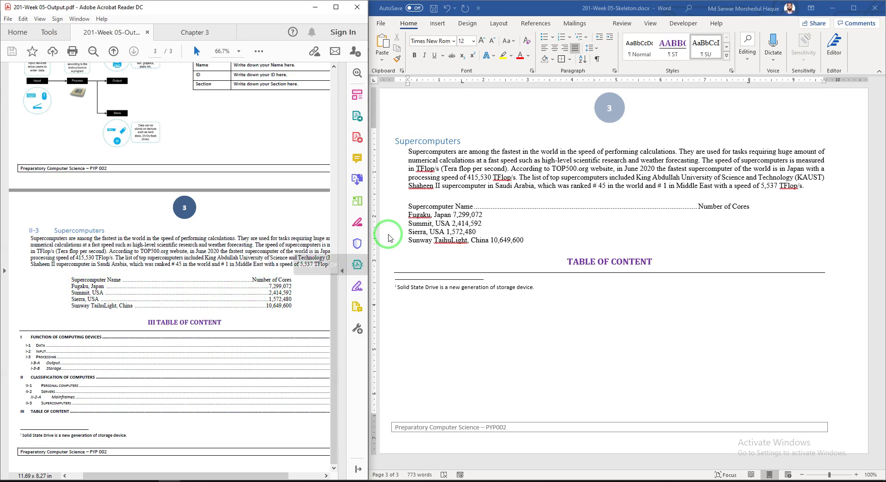
left_click(408, 203)
key("Tab")
left_click(409, 213)
key("Tab")
left_click(405, 222)
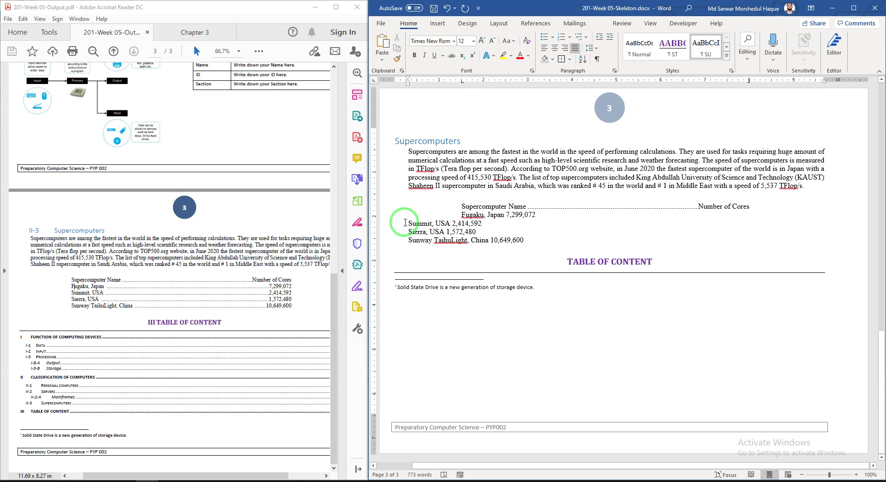
key("Tab")
left_click(406, 231)
key("Tab")
left_click(406, 240)
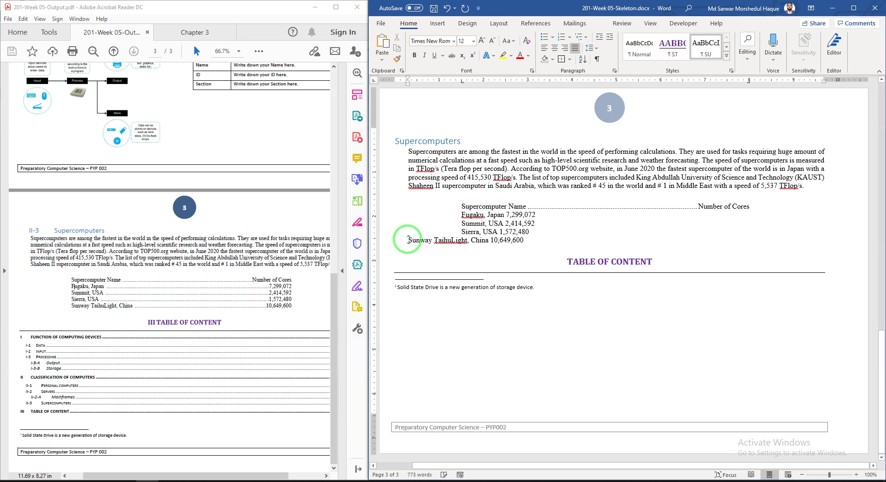
key("Tab")
Align the core counts of Fugaku, Summit, Sierra and Sunway TaihuLight to the 8-inch right tab stop with dotted leaders
left_click(504, 219)
key("Tab")
left_click(529, 217)
key("Tab")
left_click(504, 229)
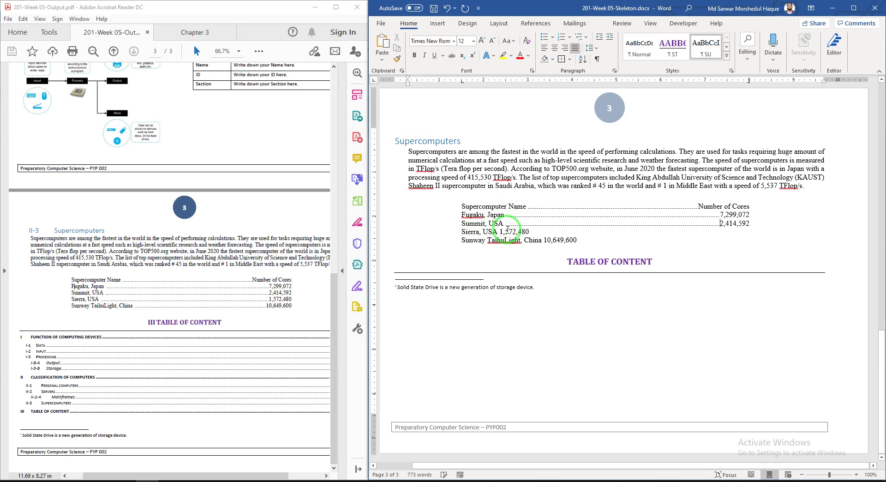
key("Tab")
left_click(538, 236)
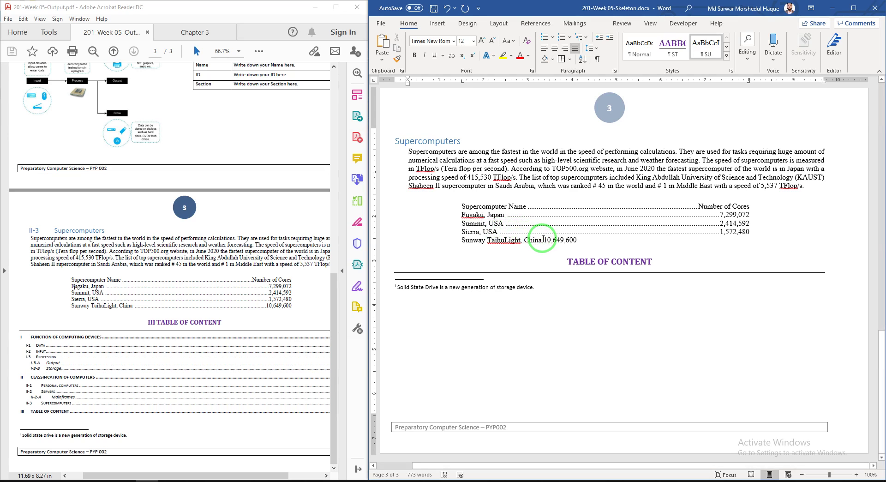
key("Tab")
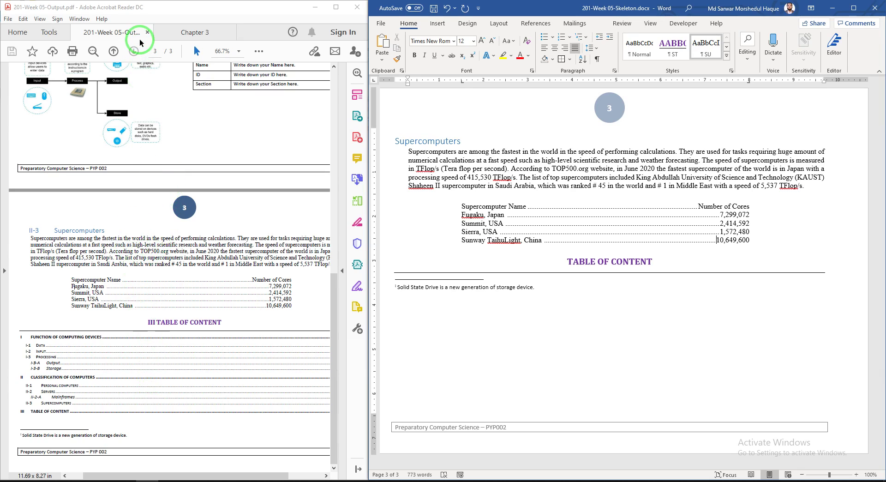
Switch to the Chapter 3 PDF and highlight the exercise 12 instruction about the list style and its three linked levels
left_click(195, 33)
scroll(140, 182, "down", 2)
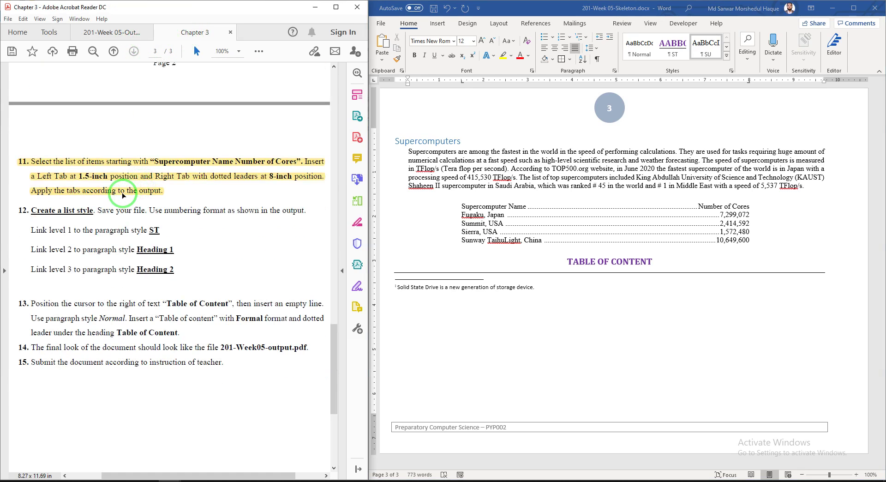
left_click(716, 240)
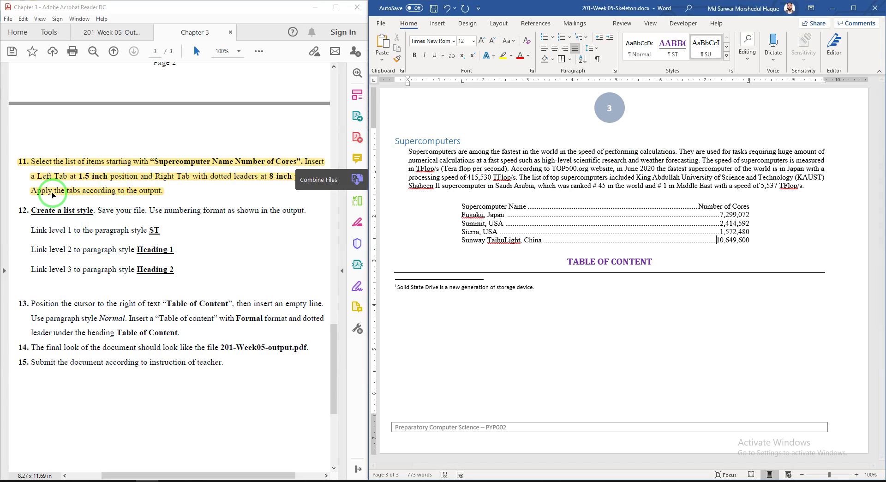
left_click_drag(174, 271, 34, 197)
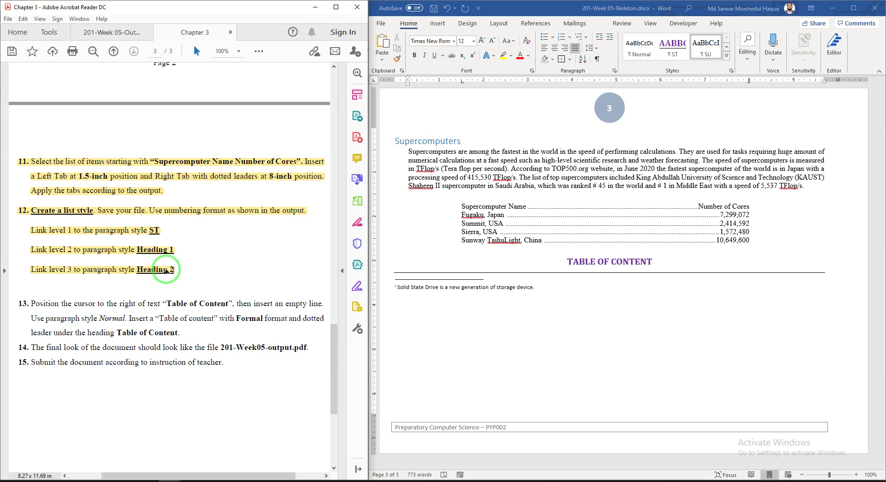
Switch to Word and save 201-Week 05-Skeleton.docx under its existing name
left_click(434, 9)
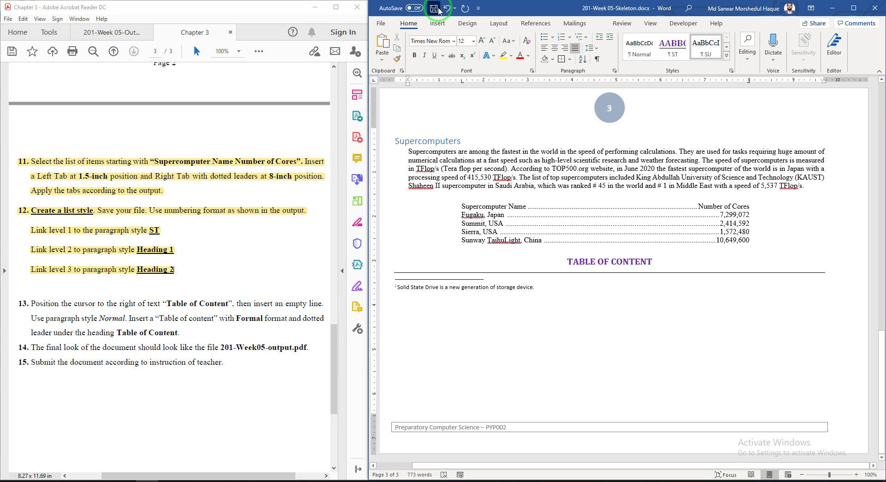
left_click(382, 25)
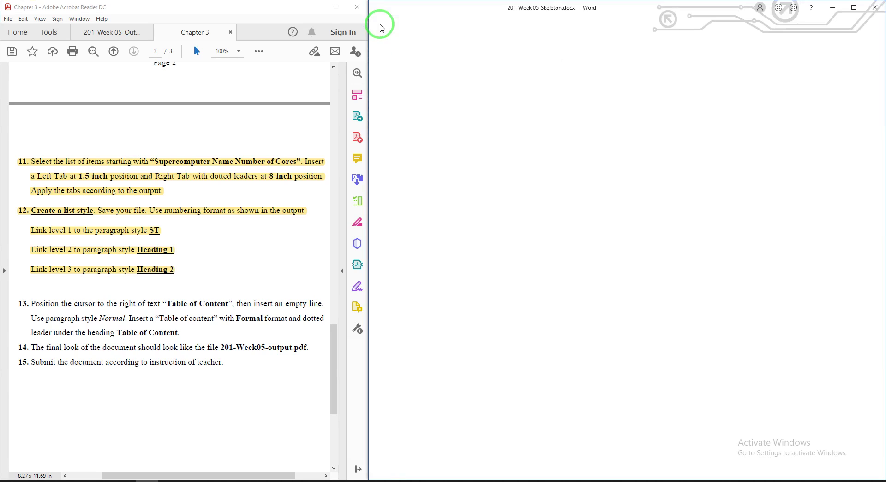
left_click(394, 133)
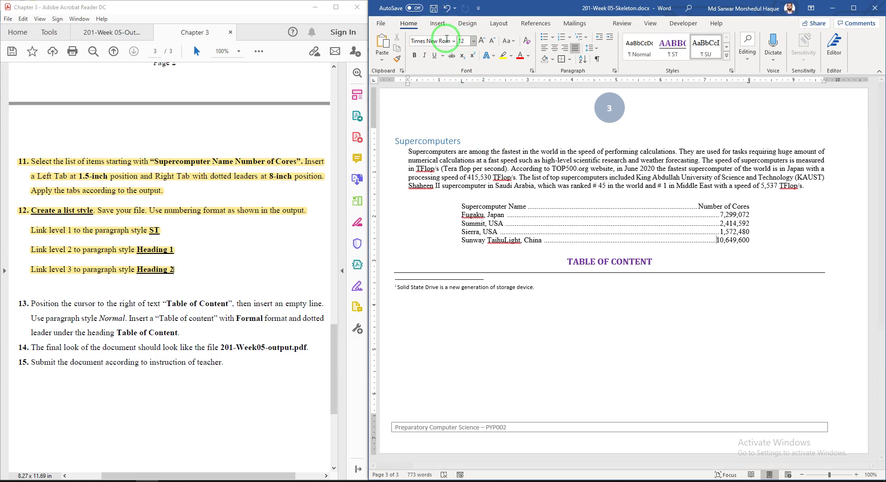
left_click(381, 23)
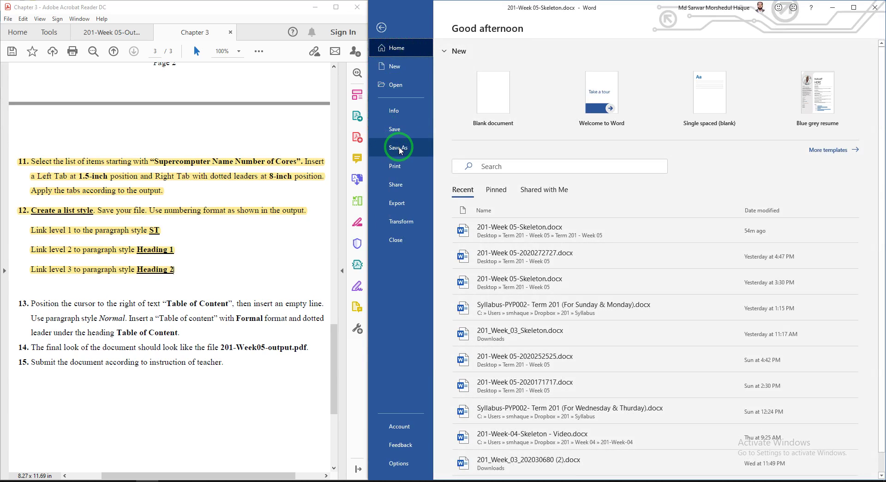
left_click(382, 27)
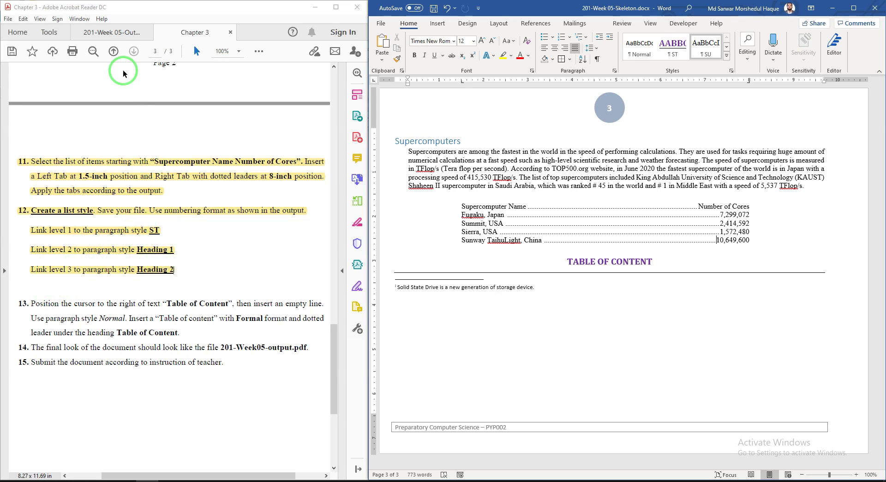
Switch to 201-Week 05-Output.pdf and examine the numbering format of the ST, Heading 1 and Heading 2 headings and the table of contents
left_click(126, 33)
scroll(137, 175, "up", 15)
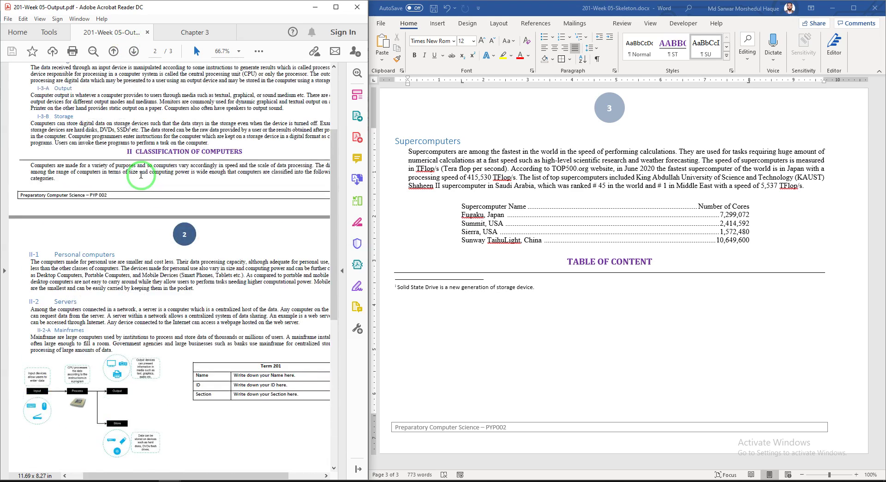
left_click_drag(131, 99, 117, 101)
left_click(75, 110)
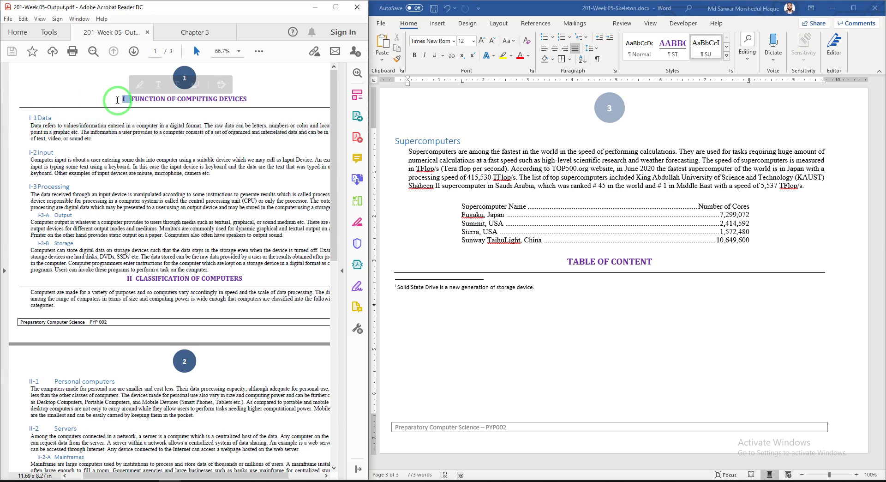
left_click_drag(131, 277, 128, 277)
left_click(26, 139)
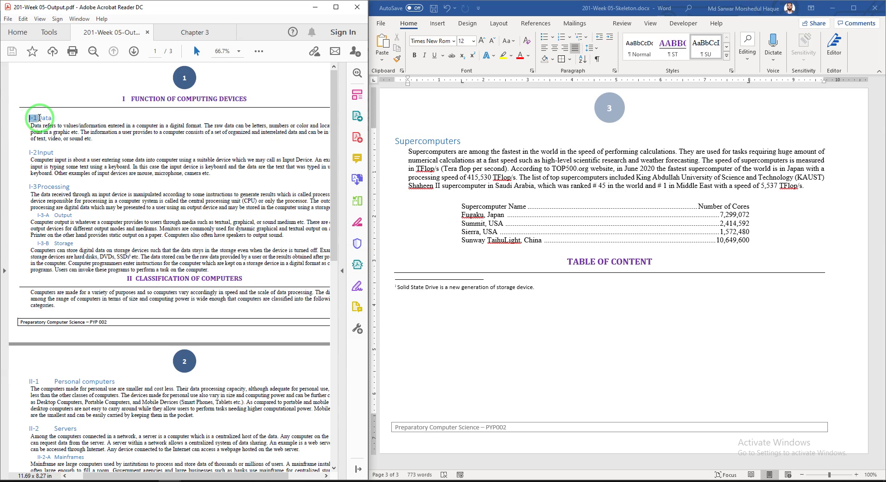
left_click_drag(28, 152, 41, 157)
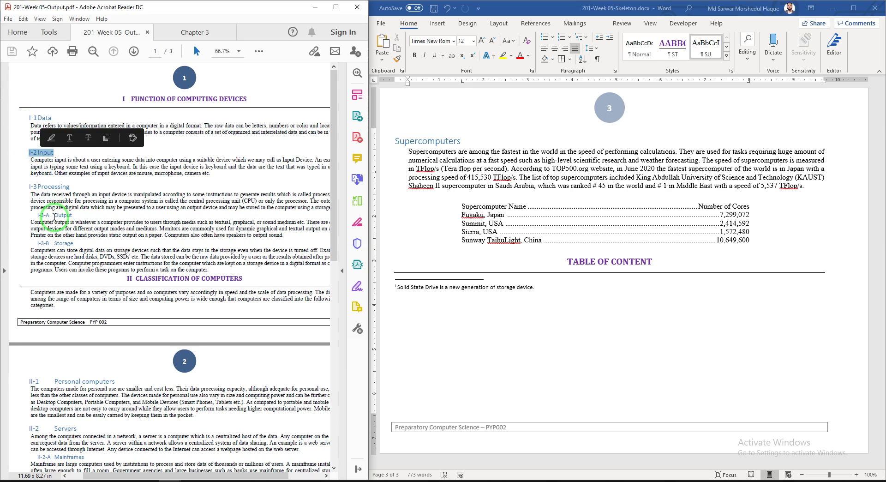
left_click_drag(38, 215, 75, 221)
scroll(75, 220, "down", 15)
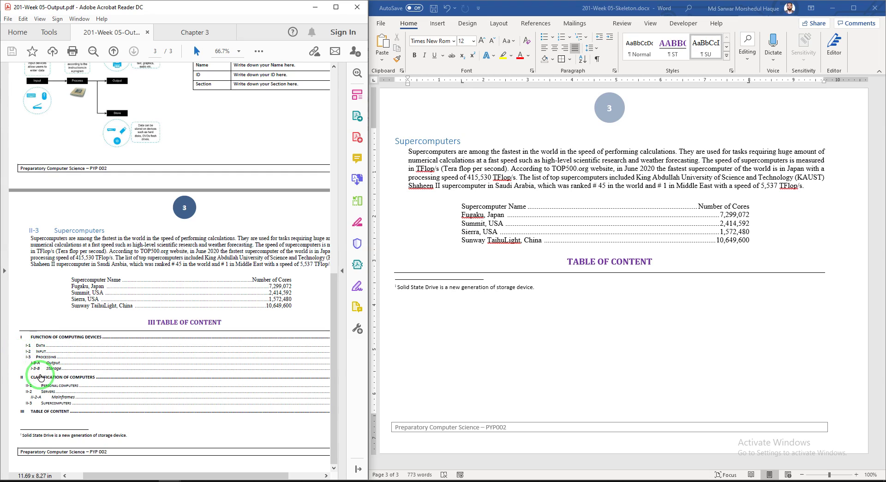
Review the heading numbering in 201-Week 05-Output.pdf and return to the exercise 12 instructions in the Chapter 3 PDF
scroll(76, 238, "up", 4)
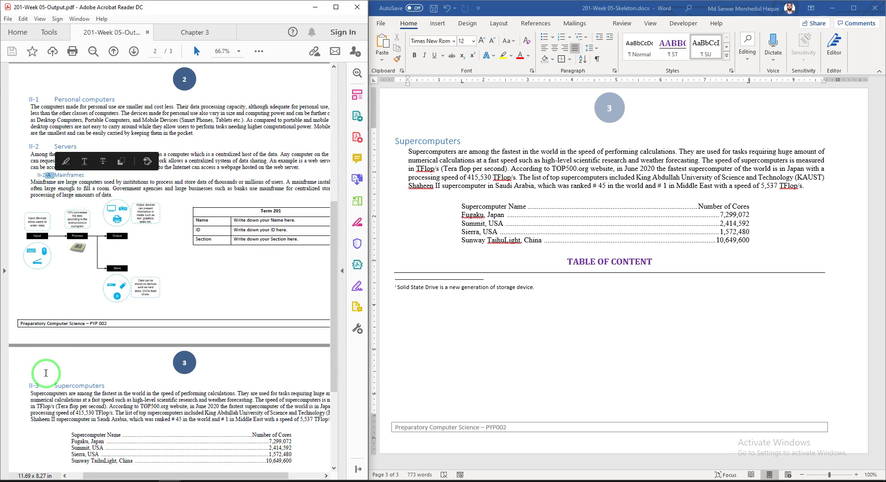
scroll(39, 371, "down", 3)
scroll(44, 185, "up", 2)
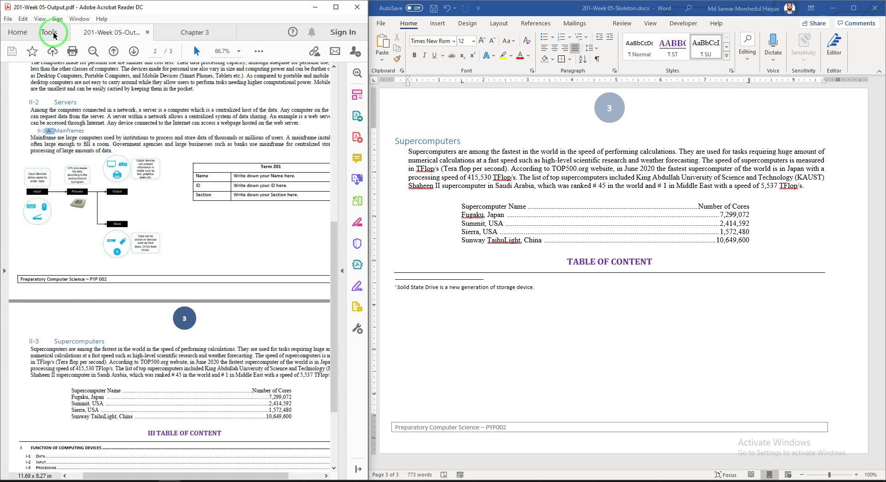
left_click(180, 34)
Switch to Word, start a new list style from the FUNCTION OF COMPUTING DEVICES heading and open its numbering settings with all options shown
left_click(535, 172)
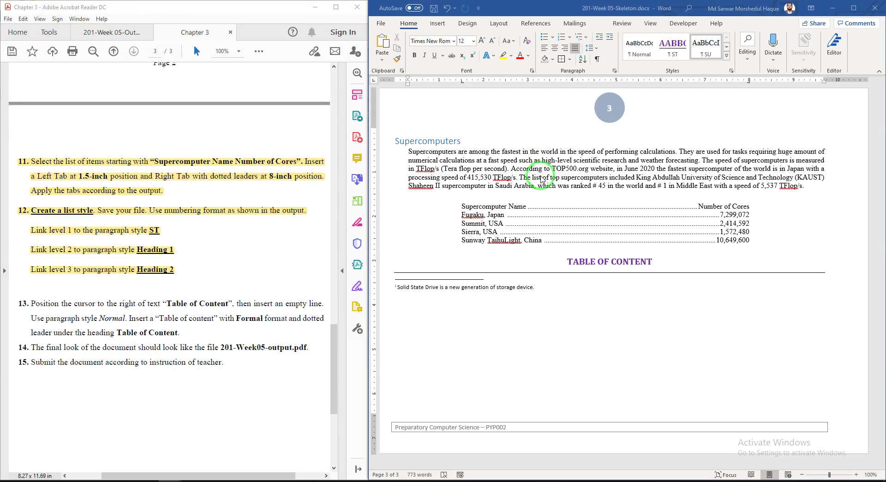
scroll(535, 172, "up", 15)
scroll(534, 172, "up", 10)
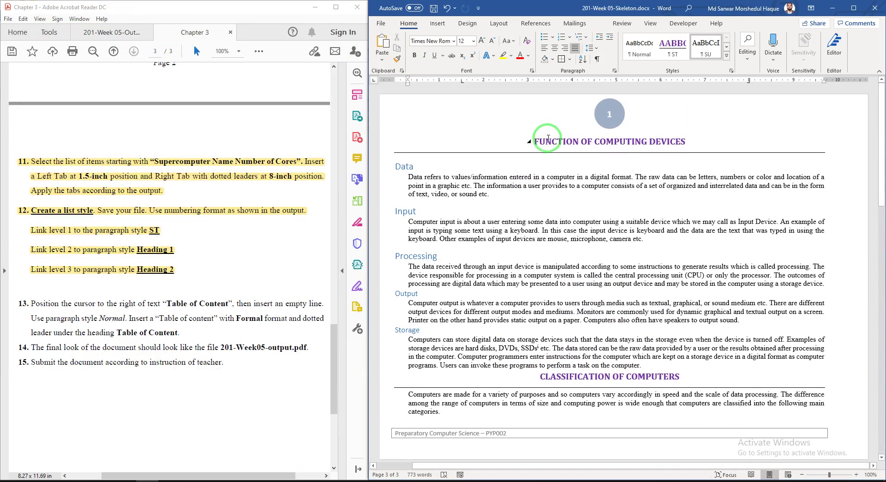
left_click(530, 133)
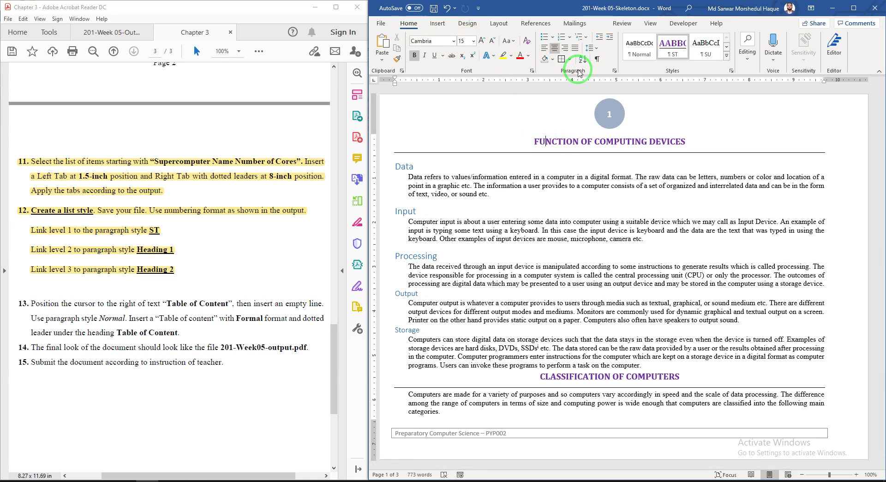
left_click(583, 37)
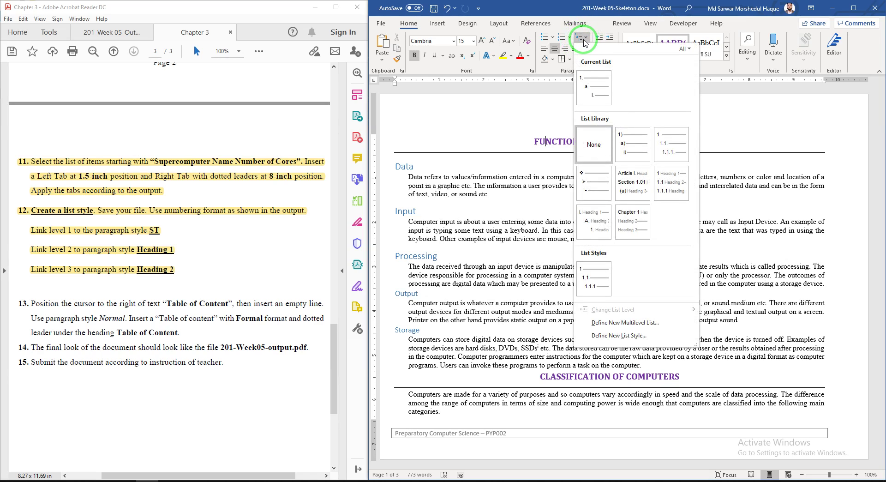
left_click(616, 336)
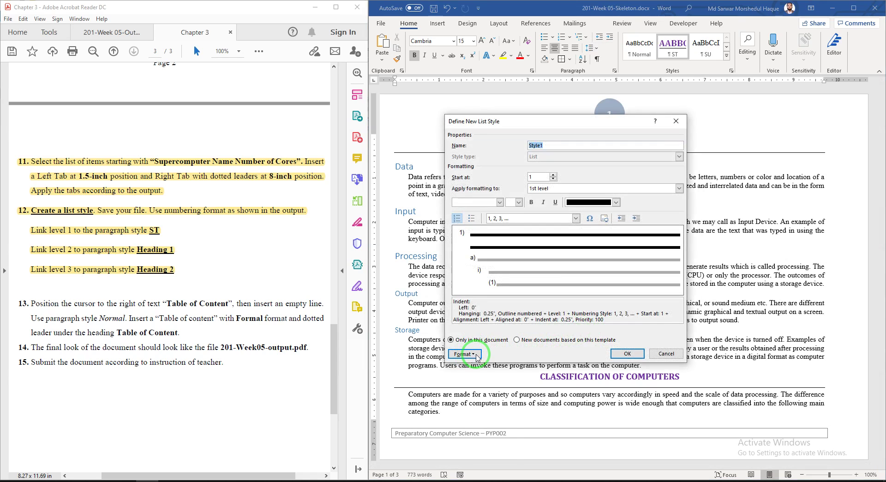
left_click(475, 355)
left_click(480, 428)
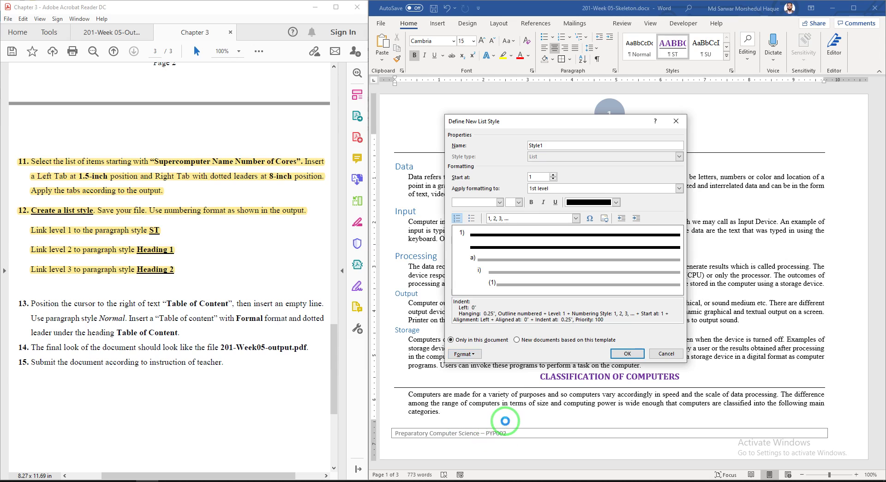
left_click_drag(267, 66, 580, 123)
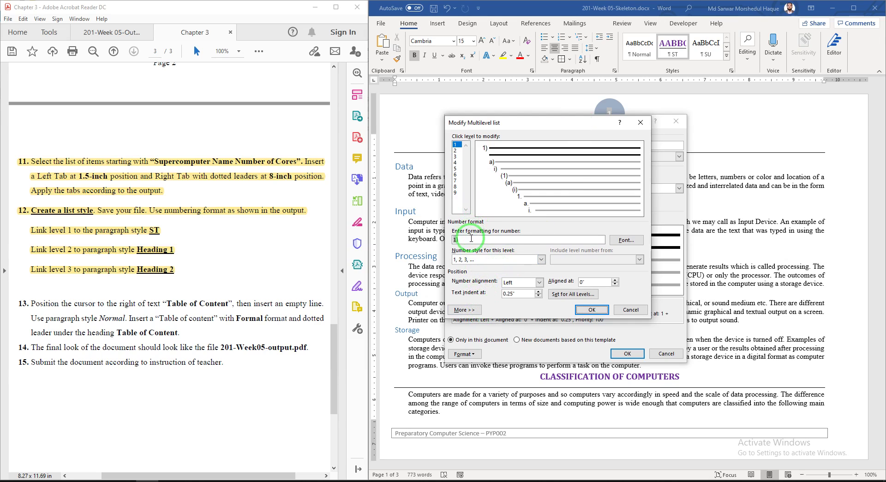
left_click(465, 310)
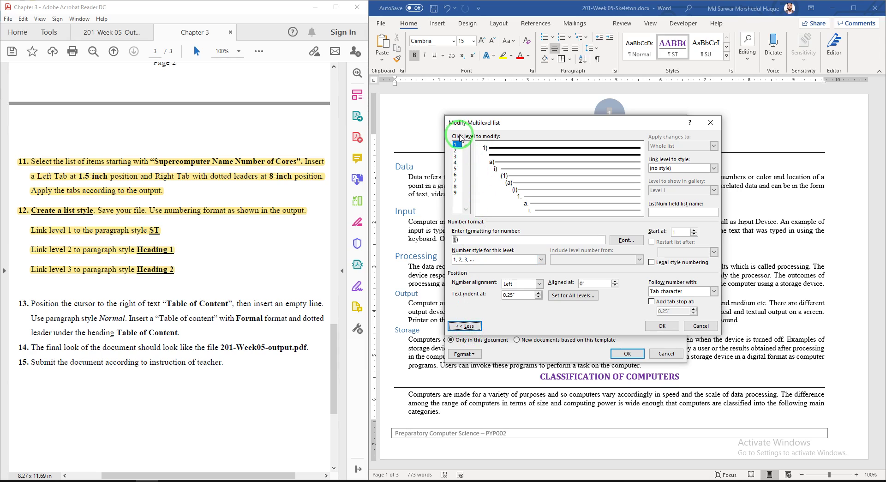
Link level 1 to the ST style and replace its number format with the I, II, III, … number style without a bracket
left_click(713, 168)
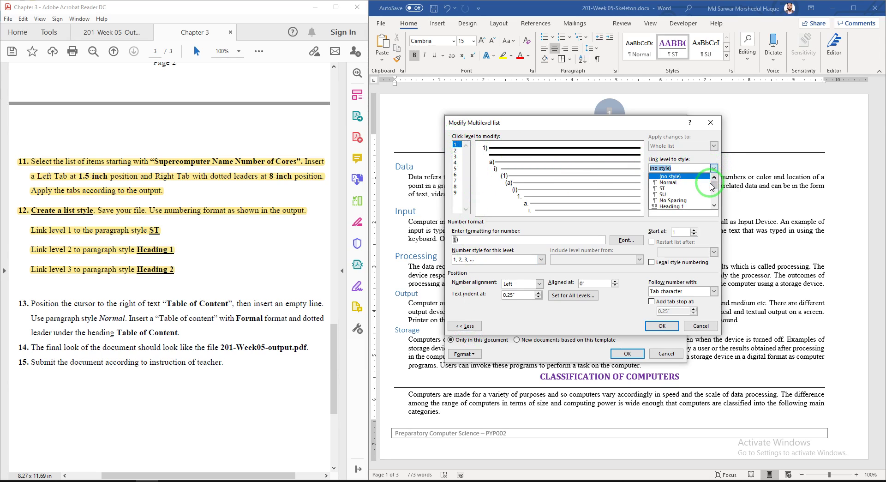
left_click(663, 188)
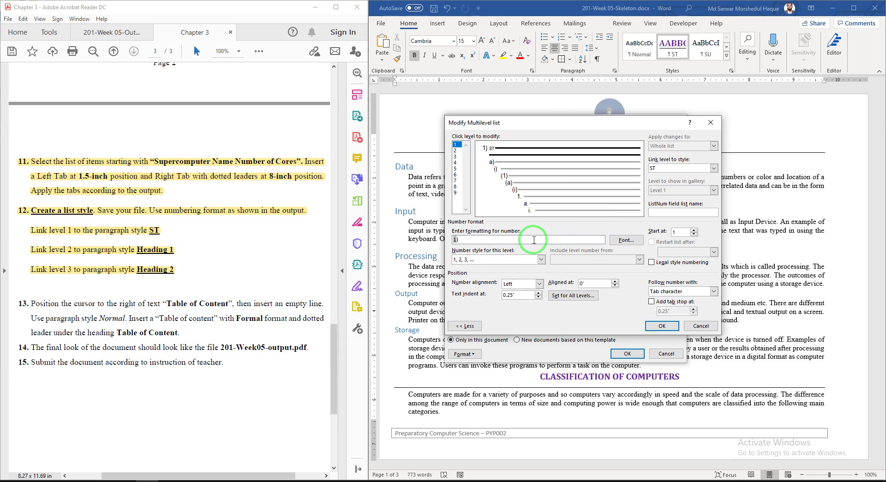
key("BackSpace")
key("BackSpace")
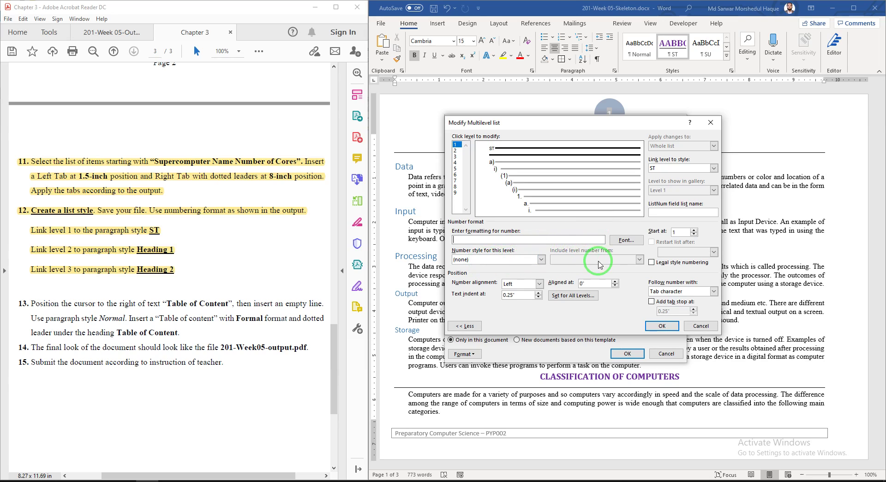
left_click(541, 259)
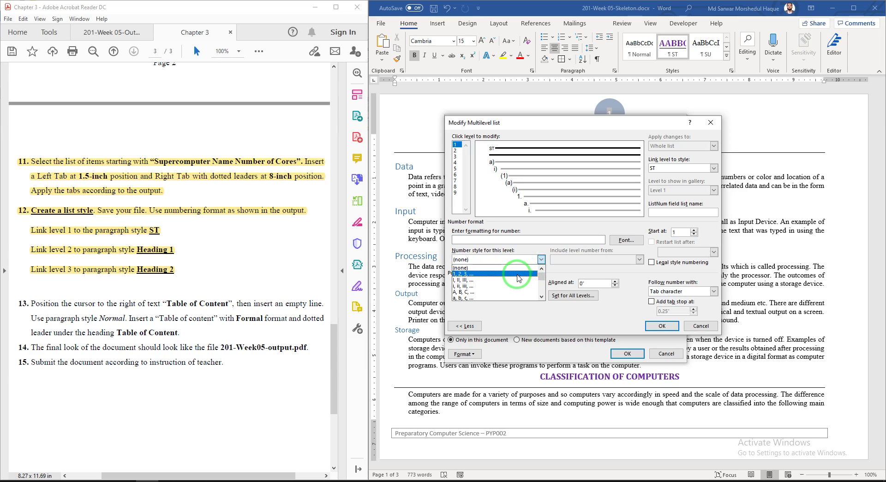
left_click(468, 280)
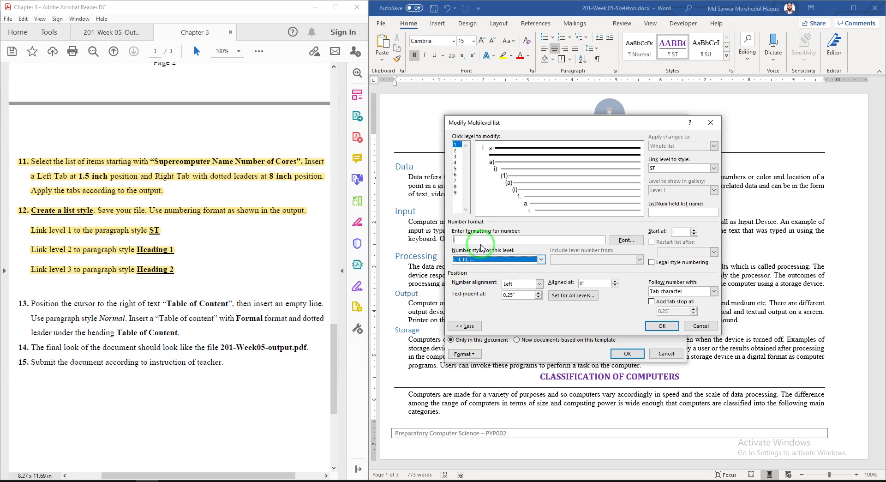
Link level 2 to the Heading 1 style and begin its number format with the level 1 number
left_click(457, 151)
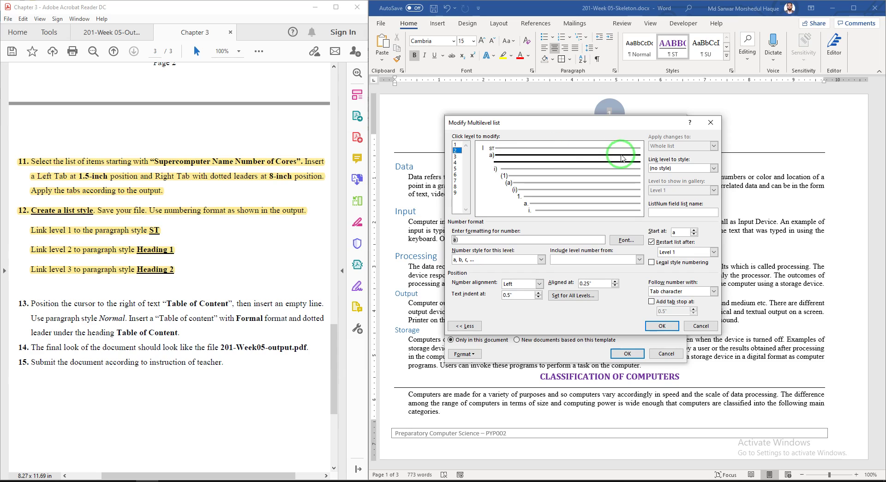
left_click(714, 168)
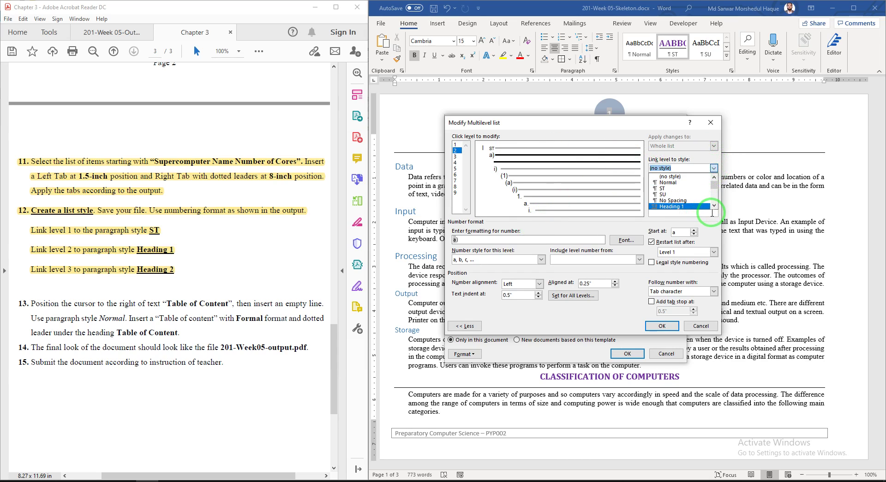
left_click(697, 206)
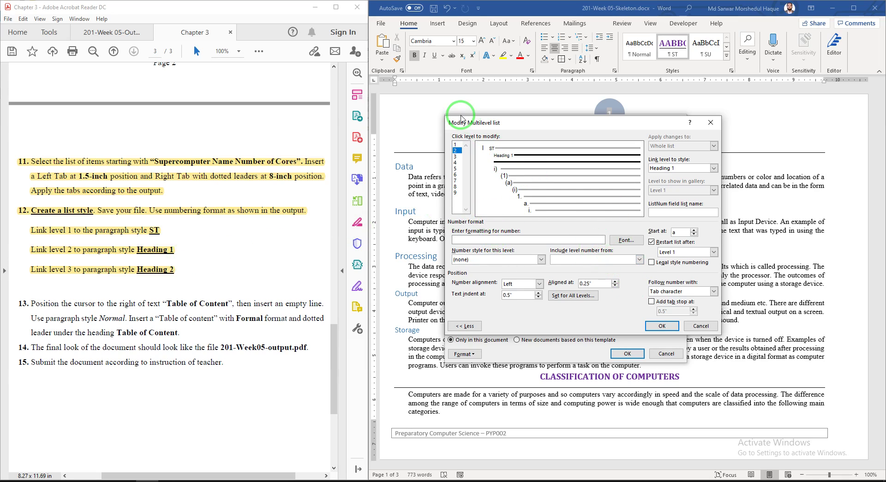
left_click(571, 260)
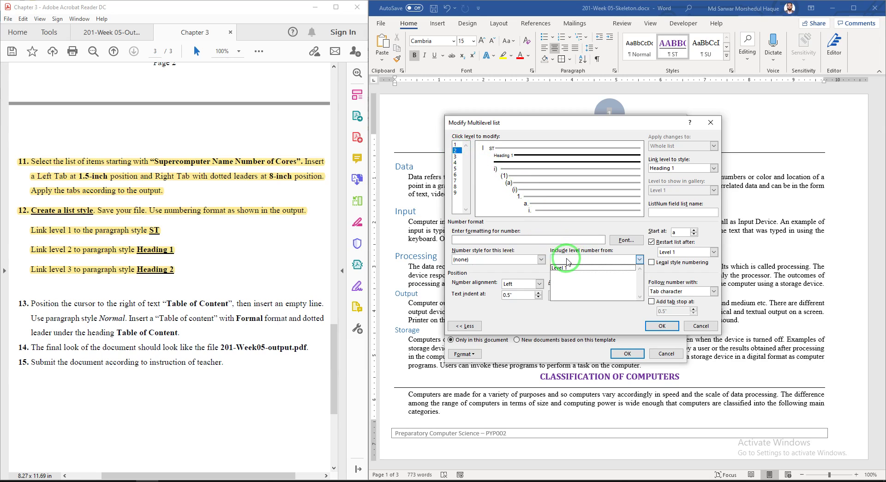
left_click(569, 267)
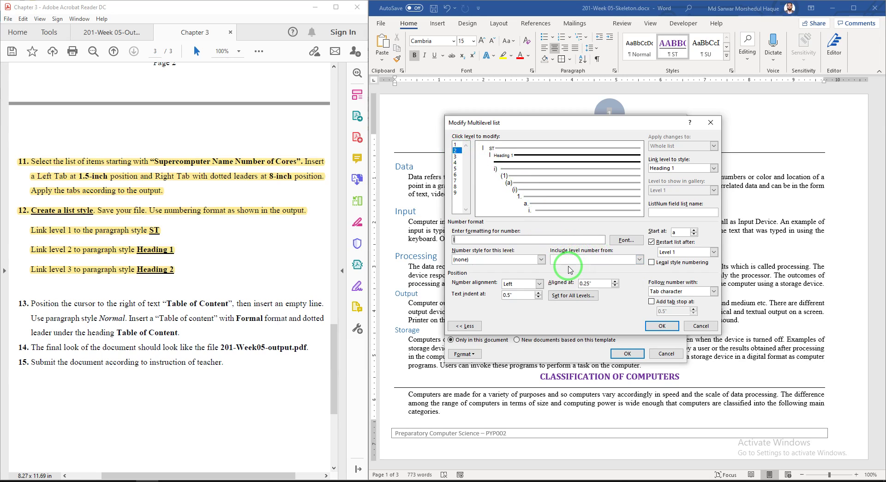
Check the Data heading's numbering in 201-Week 05-Output.pdf and complete the level 2 format with a hyphen and the 1, 2, 3, … number style
left_click(121, 33)
scroll(27, 158, "up", 10)
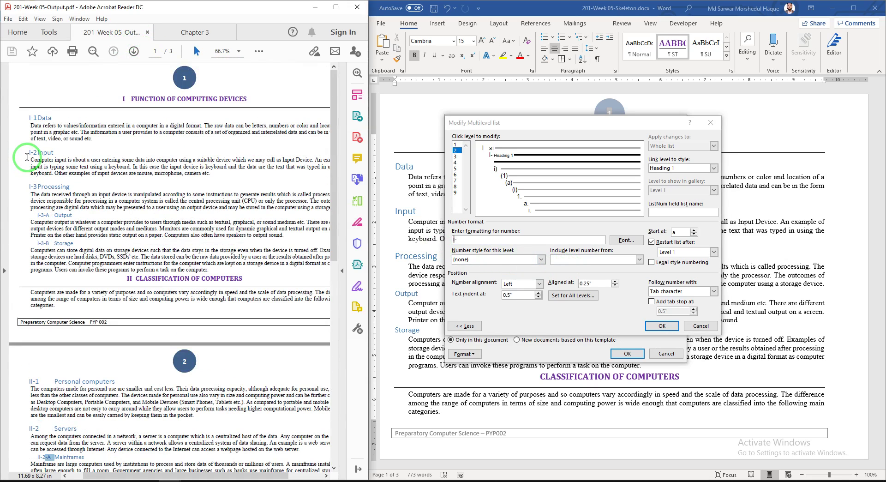
left_click_drag(29, 118, 50, 118)
left_click(94, 140)
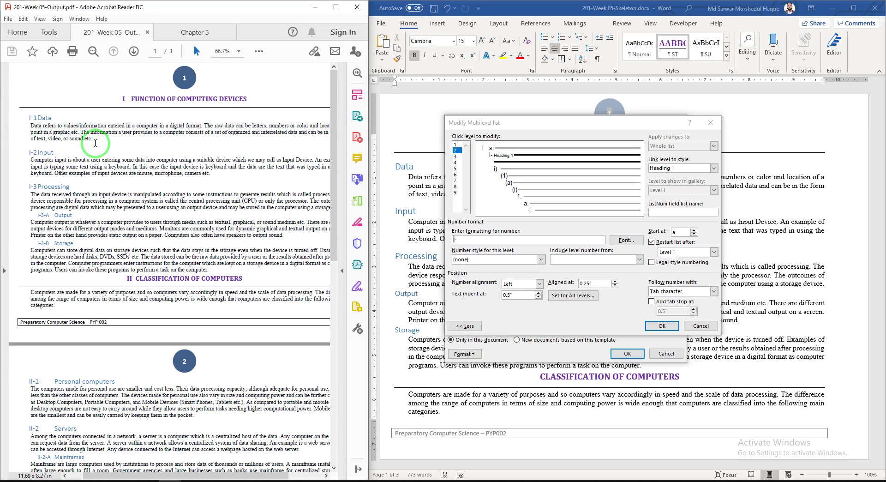
left_click(506, 261)
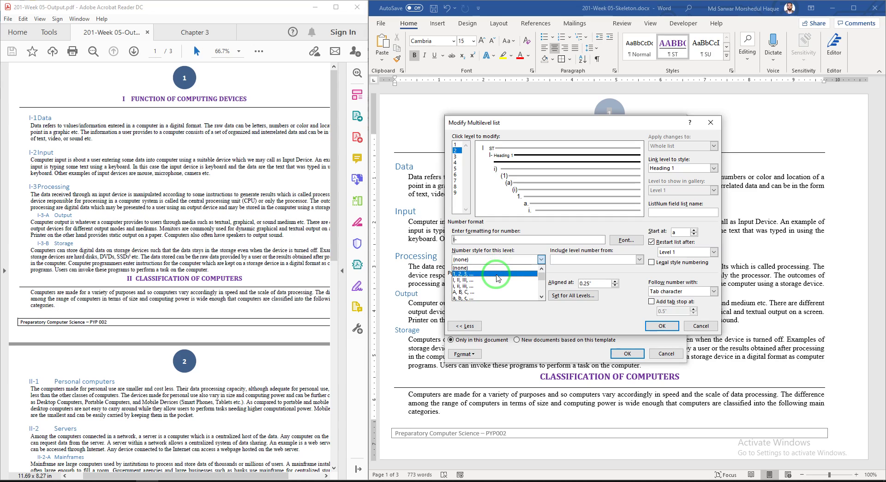
left_click(496, 273)
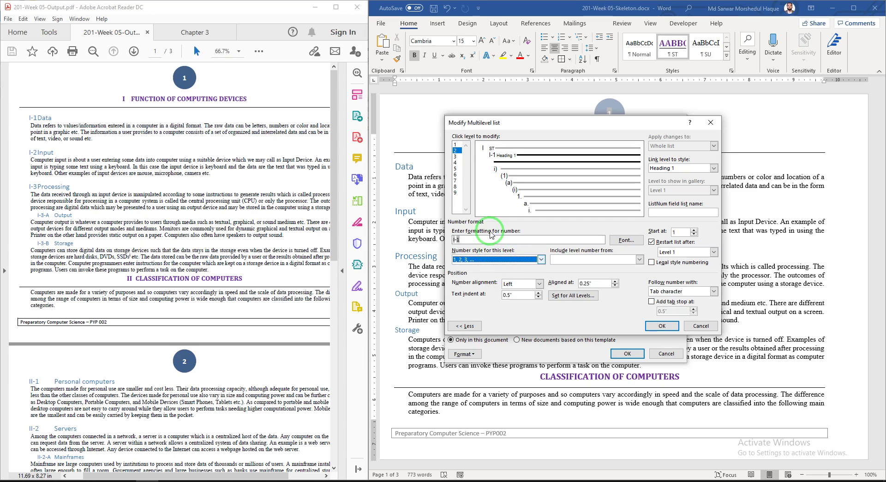
Link level 3 to the Heading 2 style and clear its default number format
left_click(455, 157)
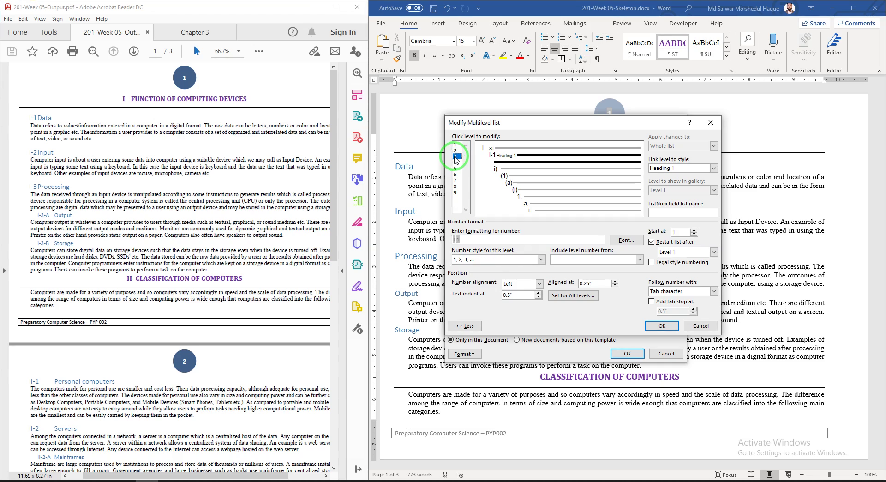
left_click(713, 169)
left_click(713, 206)
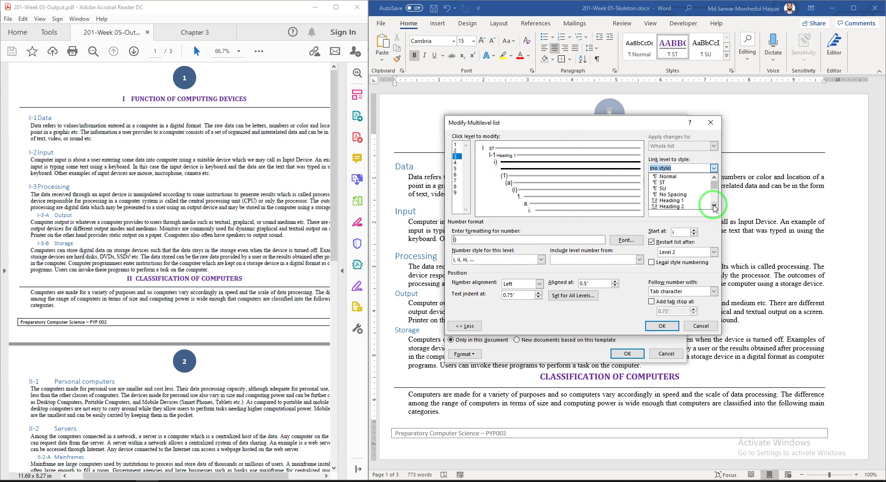
left_click(672, 198)
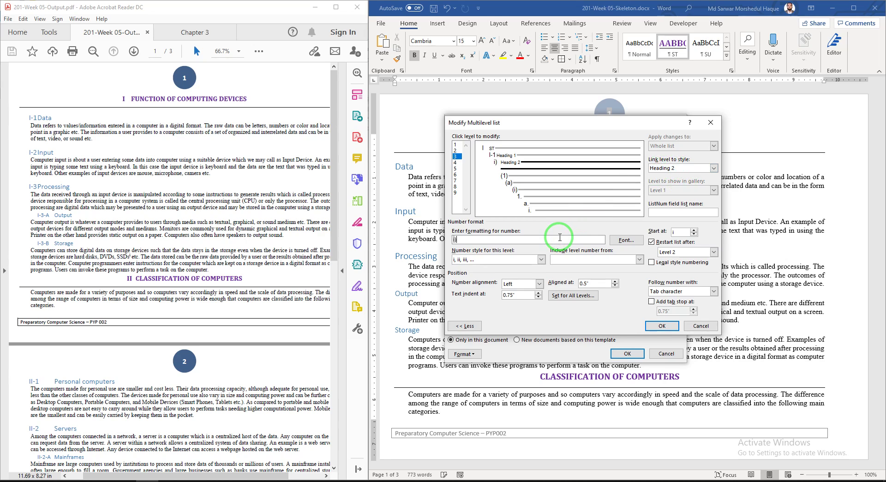
key("BackSpace")
Include the level 1 and level 2 numbers in the level 3 format, each followed by a hyphen
left_click(640, 259)
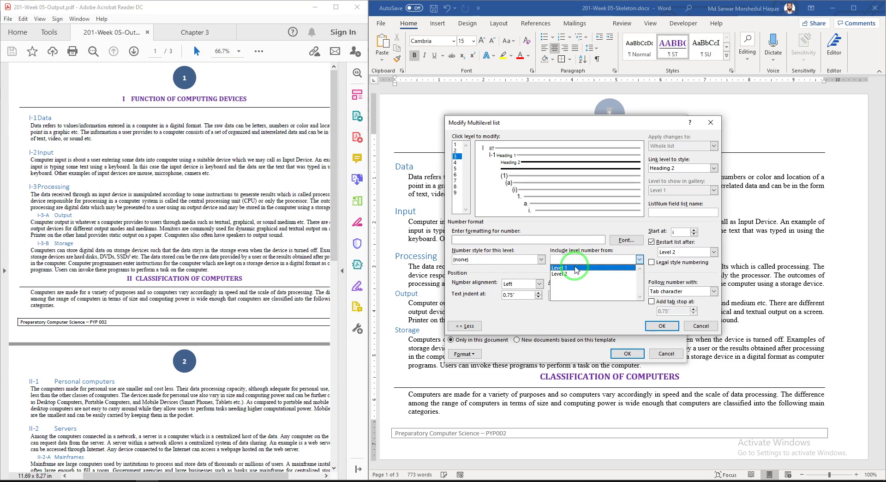
left_click(566, 268)
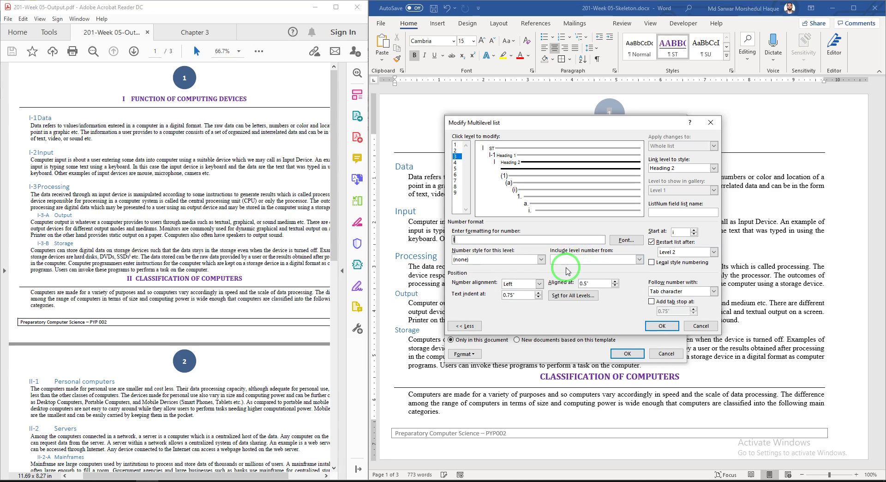
left_click(566, 260)
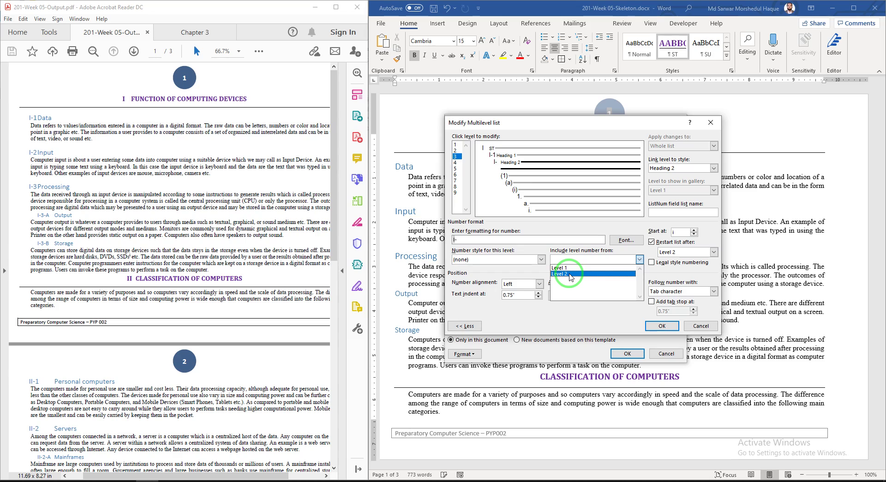
left_click(571, 274)
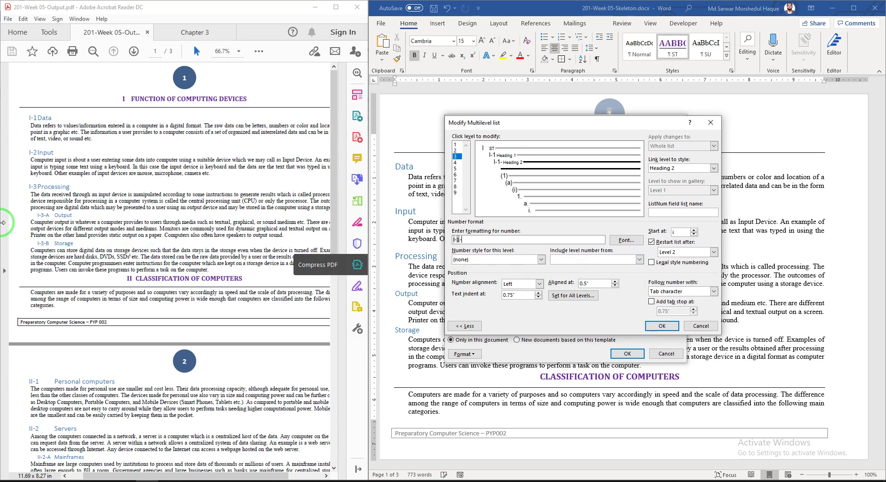
Check the Output heading's numbering in the PDF, add the A, B, C, … number style to level 3 and apply the new list style
left_click(36, 214)
left_click_drag(54, 214, 45, 218)
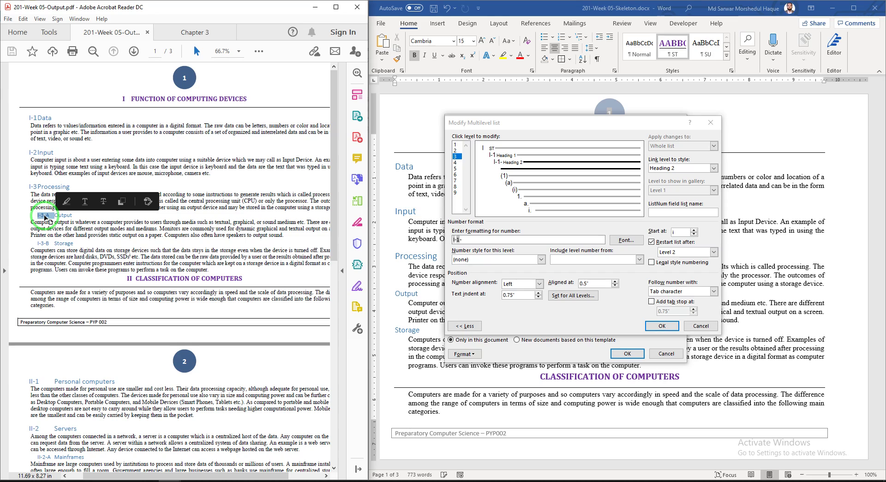
left_click(471, 259)
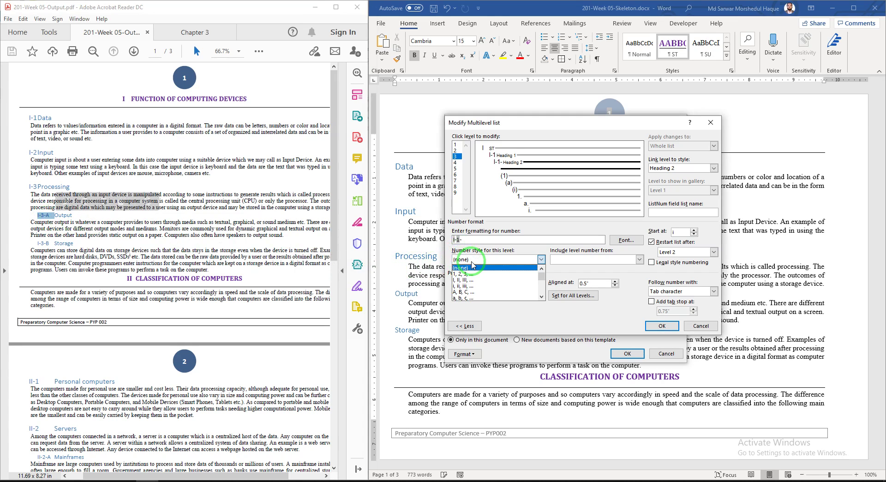
left_click(471, 292)
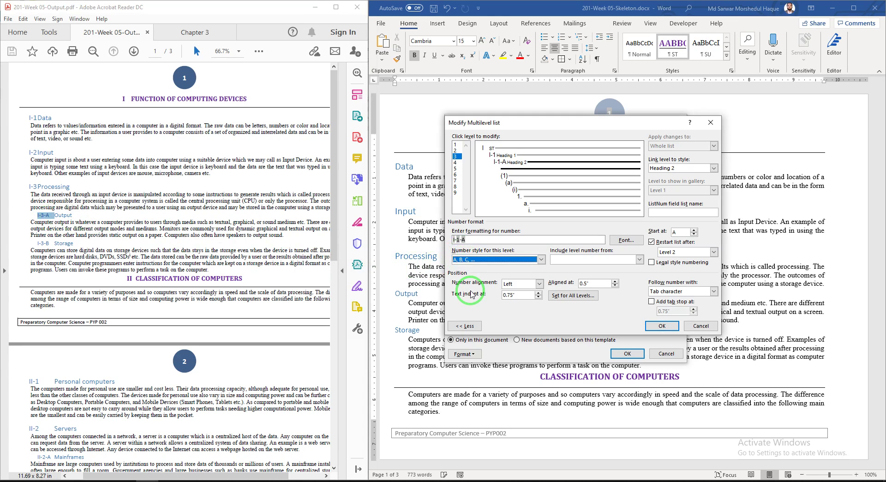
left_click(661, 326)
left_click(627, 354)
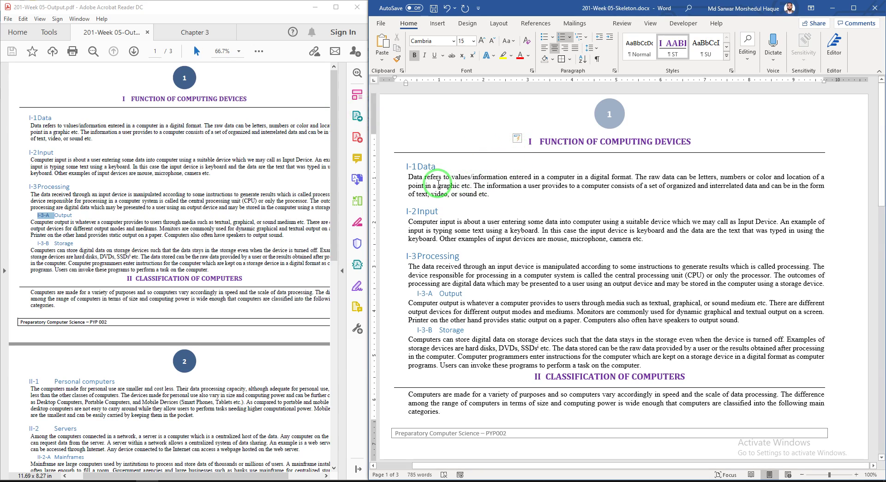
Review the heading numbering through the document and highlight task 13 in the Chapter 3 instructions PDF
scroll(438, 185, "down", 2)
scroll(435, 260, "down", 12)
scroll(438, 230, "down", 9)
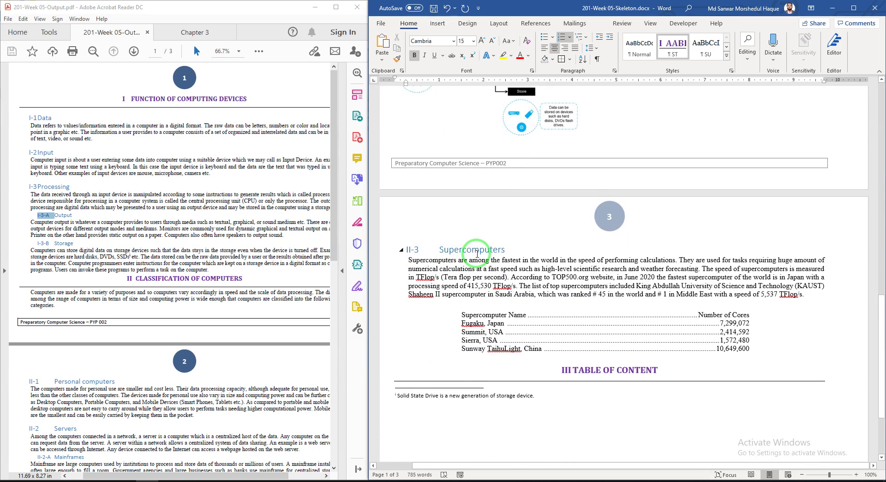
left_click(192, 33)
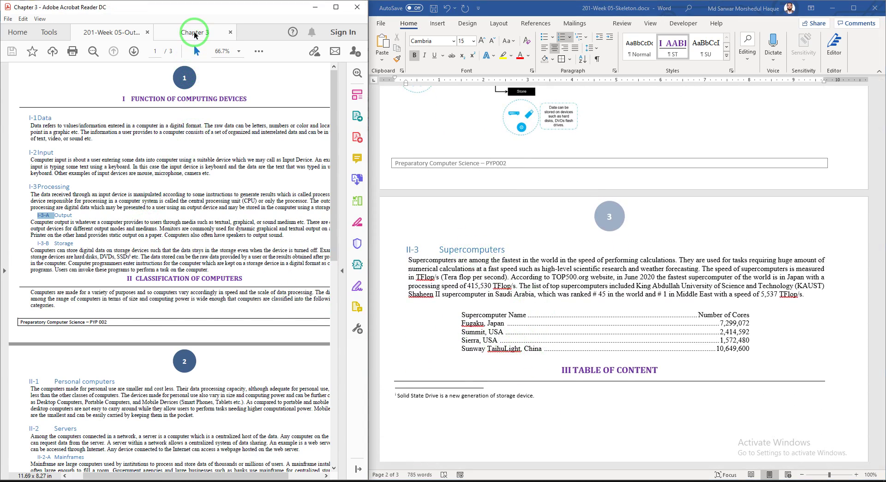
scroll(51, 277, "down", 2)
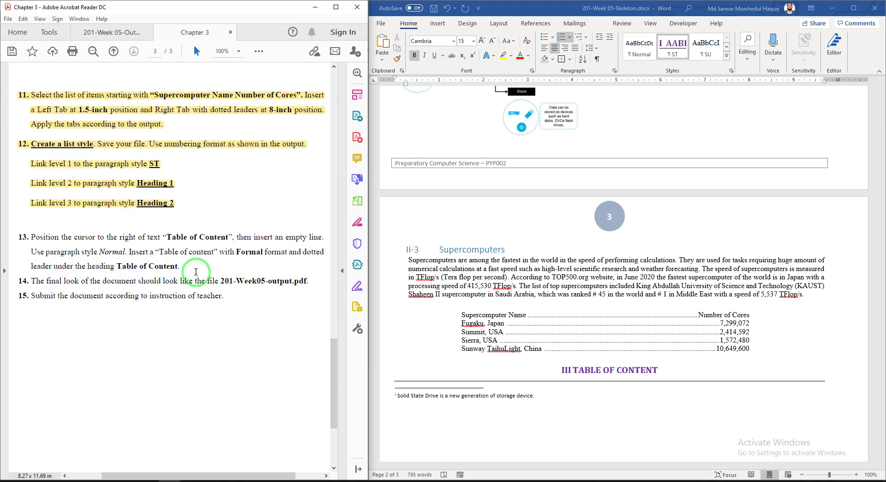
left_click_drag(187, 265, 18, 237)
left_click(31, 223)
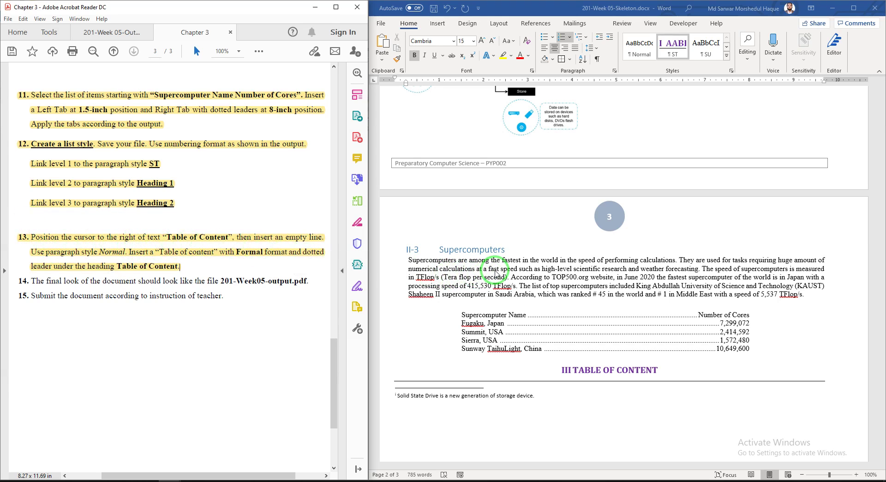
Insert an empty line after the "Table of Content" heading and apply the Normal paragraph style to it
left_click(607, 371)
scroll(664, 317, "down", 3)
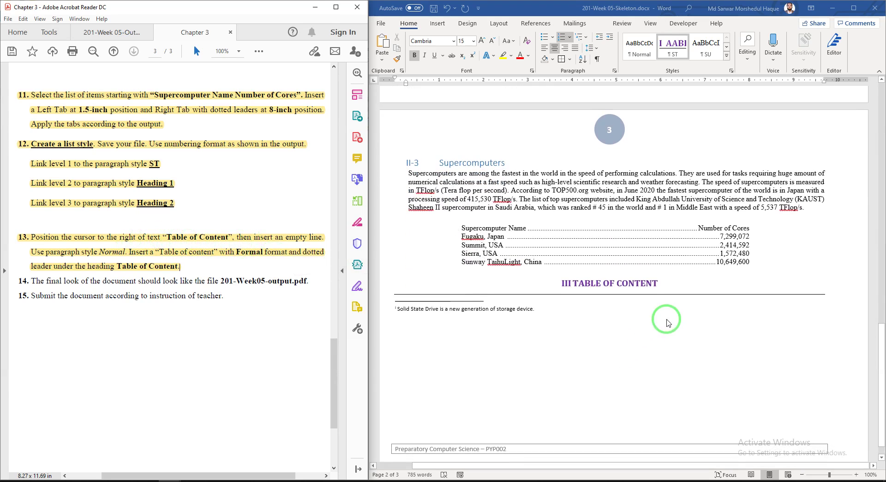
left_click(663, 281)
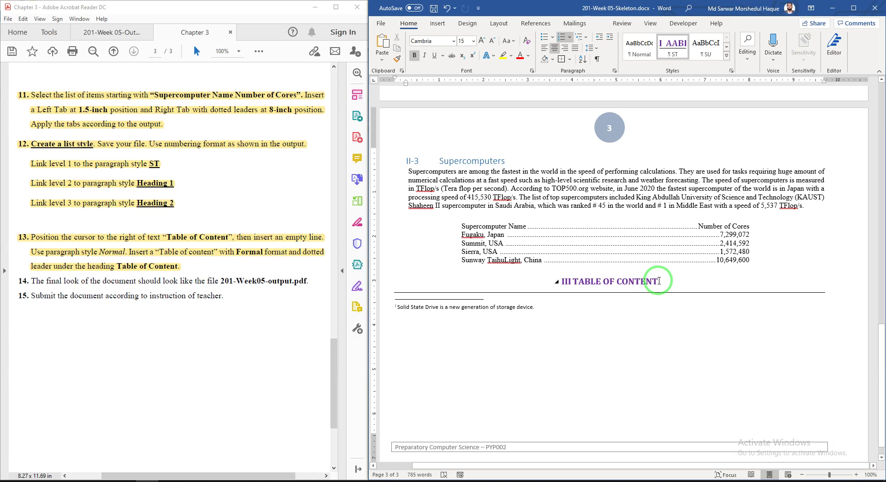
key("Return")
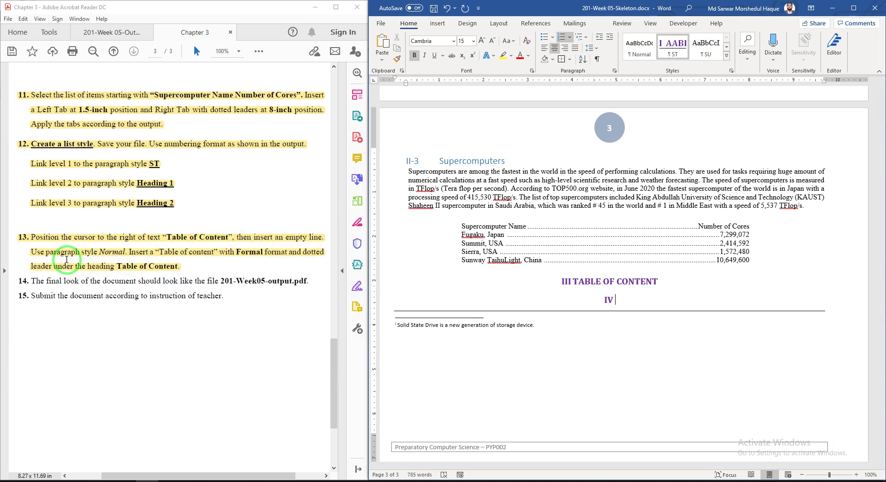
left_click(727, 56)
left_click(650, 50)
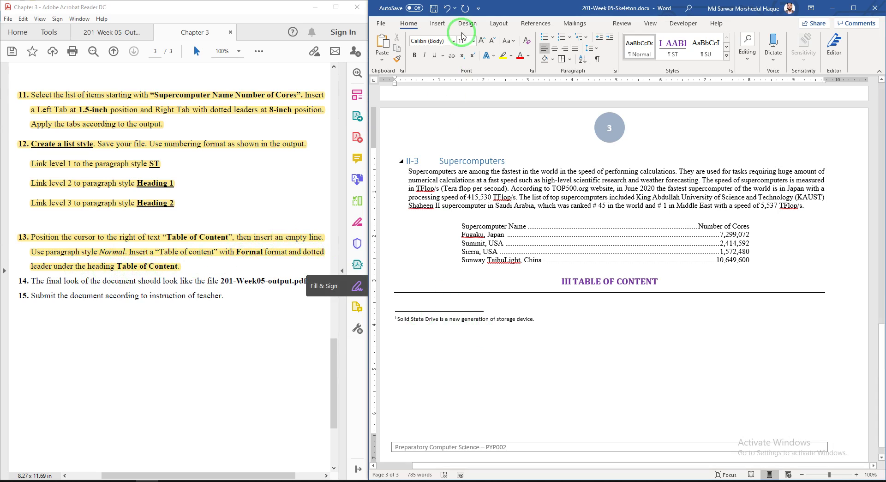
Start a custom table of contents on the empty line and choose the Formal format
left_click(527, 26)
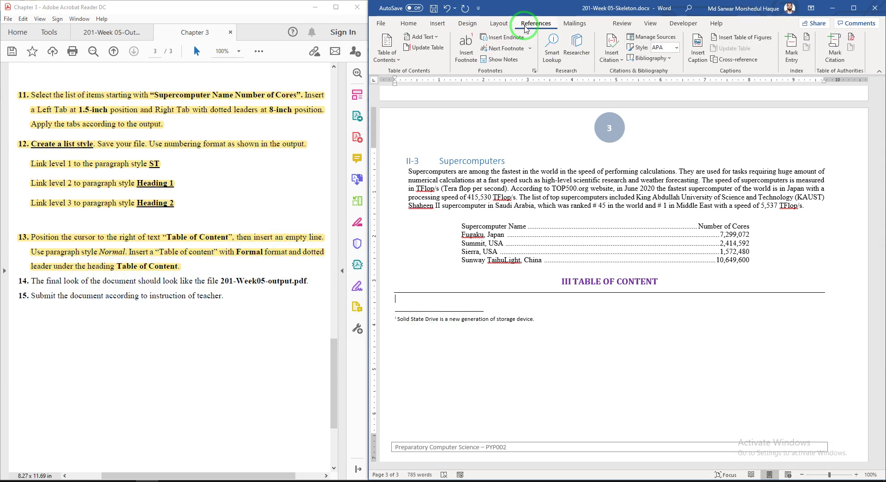
left_click(389, 52)
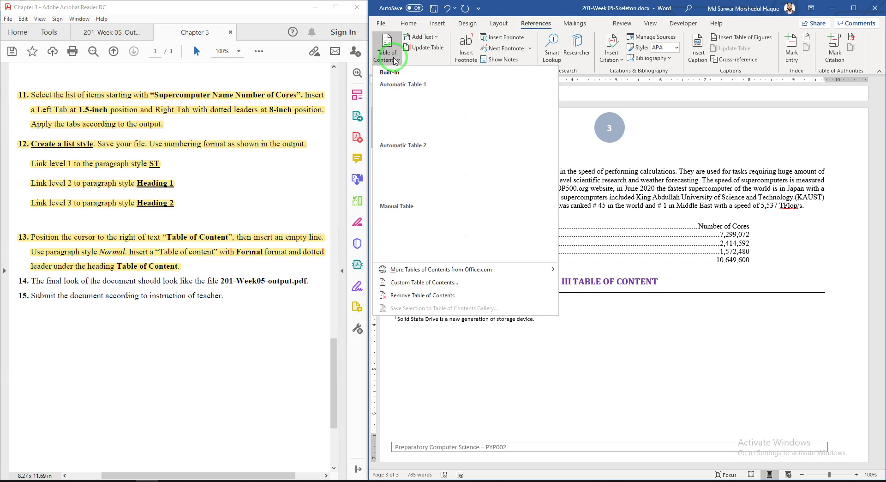
left_click(419, 283)
left_click_drag(255, 126, 706, 173)
left_click(665, 314)
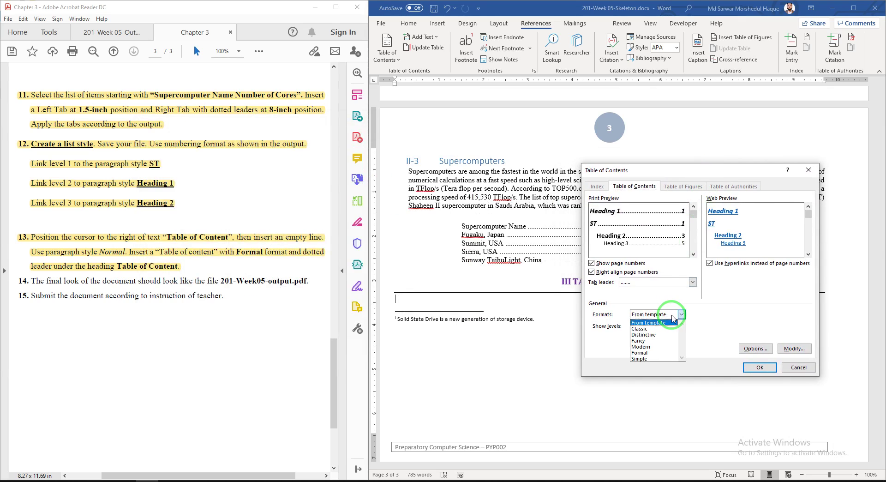
left_click(659, 352)
Assign TOC level 1 to ST, 2 to Heading 1 and 3 to Heading 2, clear Heading 3's level, and insert the table of contents
left_click(755, 348)
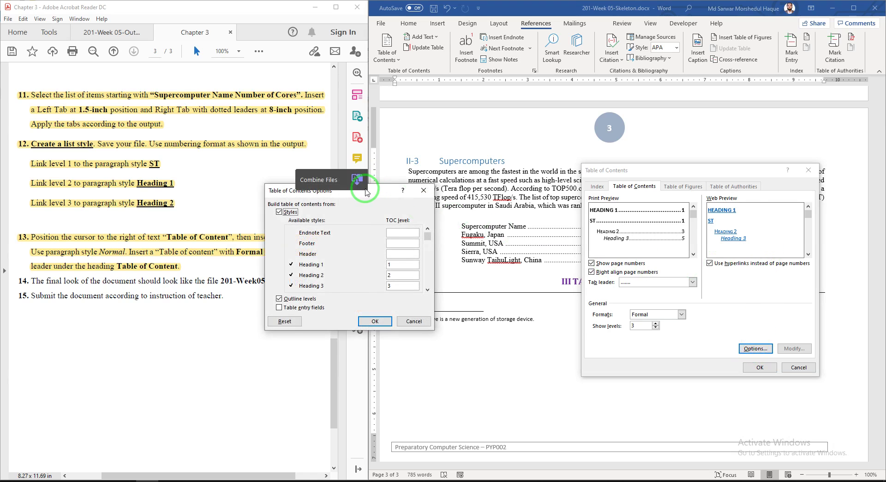
left_click_drag(358, 185, 687, 190)
left_click(756, 243)
left_click_drag(757, 247, 757, 252)
left_click(728, 268)
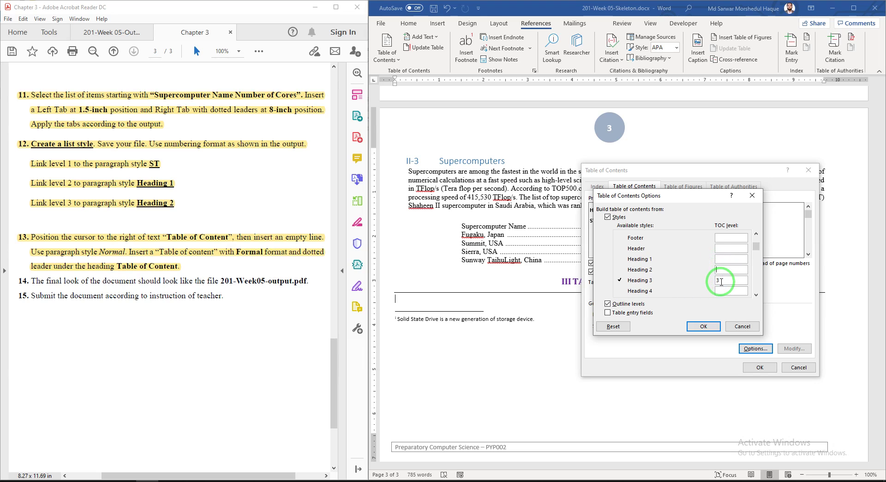
left_click_drag(755, 257, 746, 241)
left_click(716, 283)
type("1")
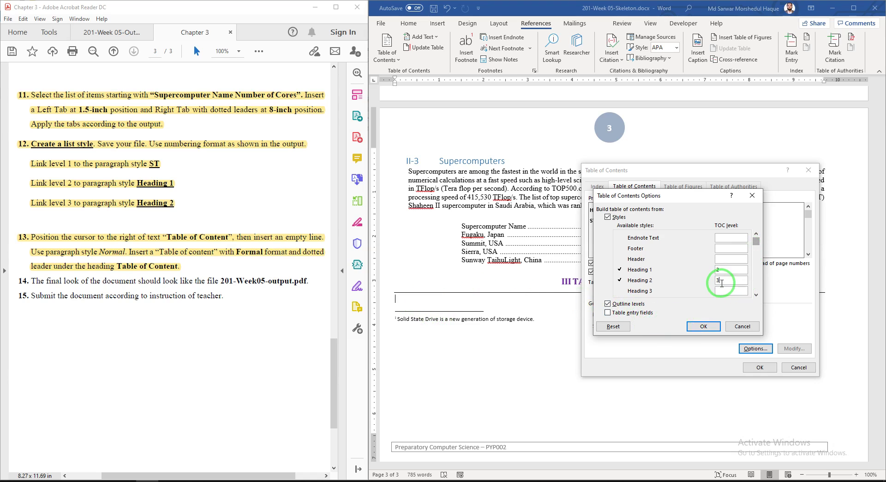
left_click(703, 326)
left_click(757, 366)
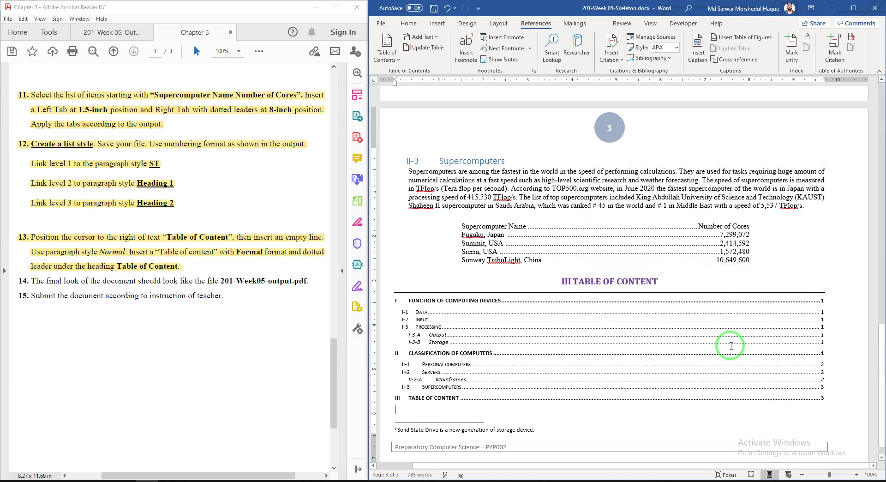
Read tasks 14 and 15 in the Chapter 3 PDF and compare the document page by page with 201-Week 05-Output.pdf
scroll(692, 323, "down", 1)
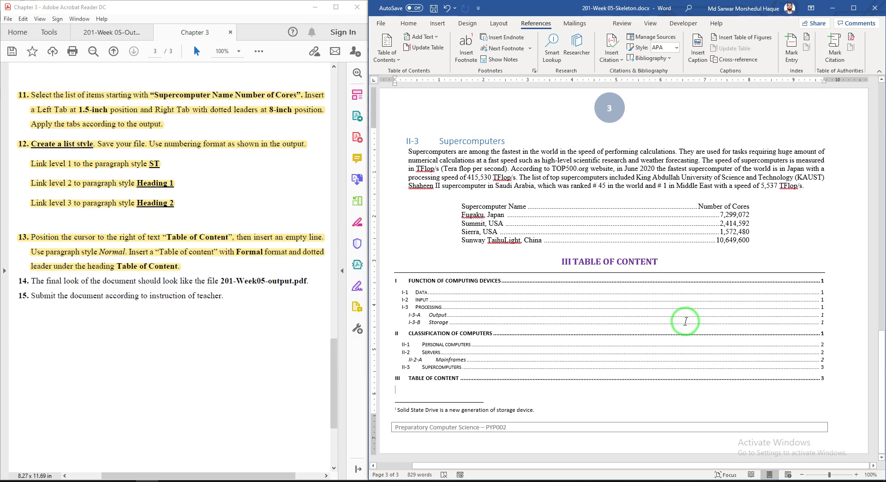
left_click(31, 283)
left_click_drag(44, 280, 243, 298)
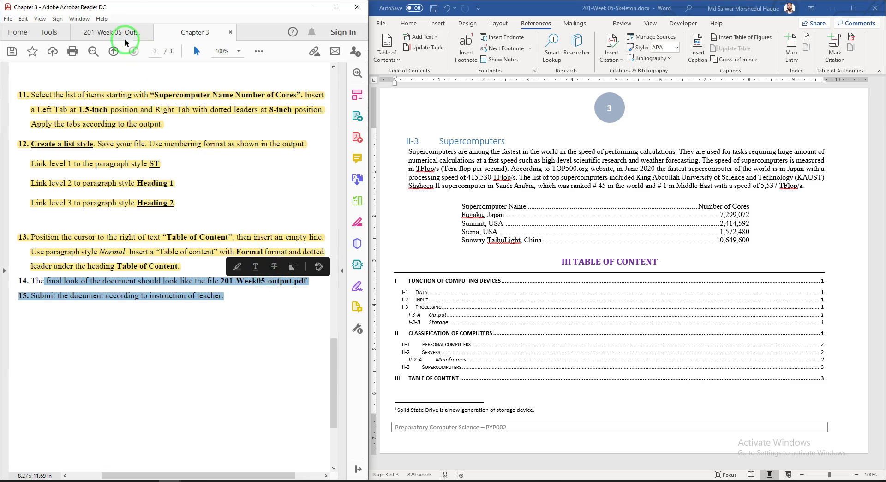
left_click(112, 32)
scroll(558, 196, "up", 20)
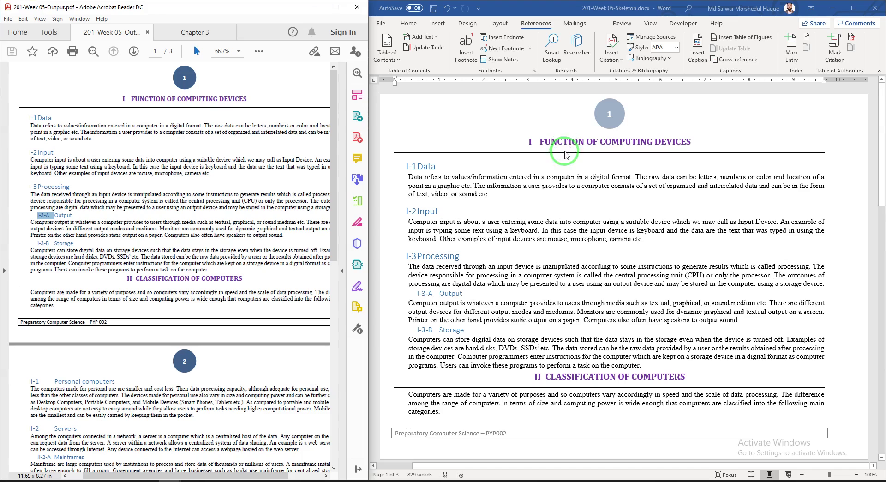
scroll(567, 138, "down", 1)
scroll(461, 277, "down", 8)
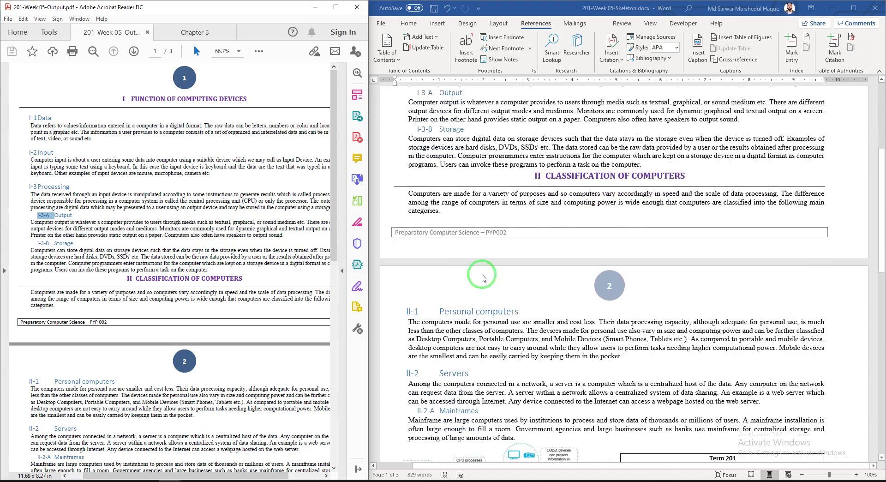
scroll(296, 276, "down", 5)
scroll(612, 251, "down", 5)
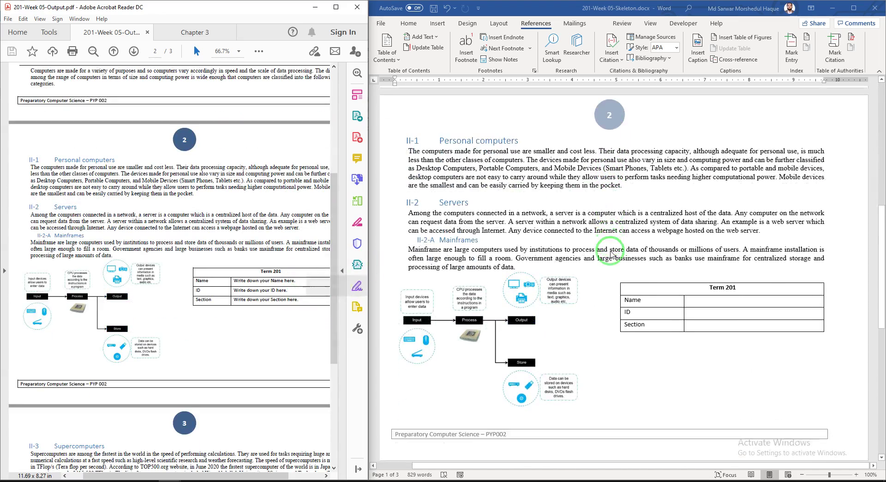
scroll(229, 261, "down", 4)
scroll(229, 260, "down", 6)
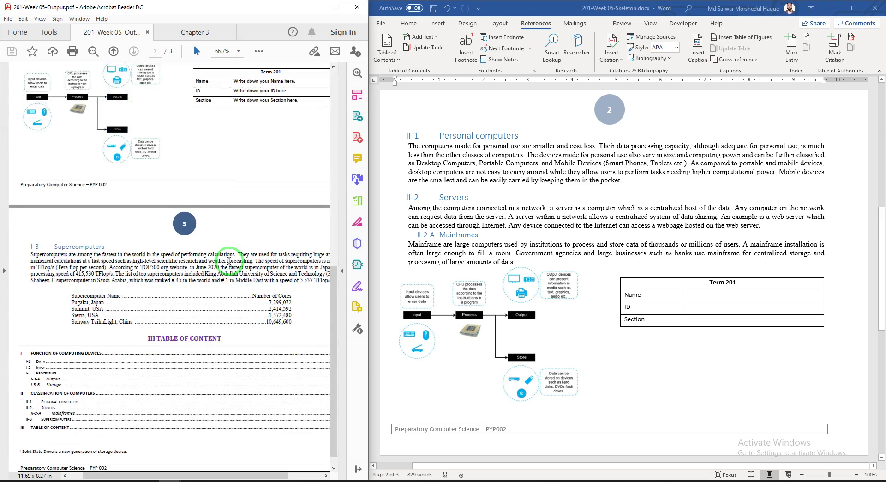
scroll(579, 260, "down", 8)
scroll(580, 260, "down", 5)
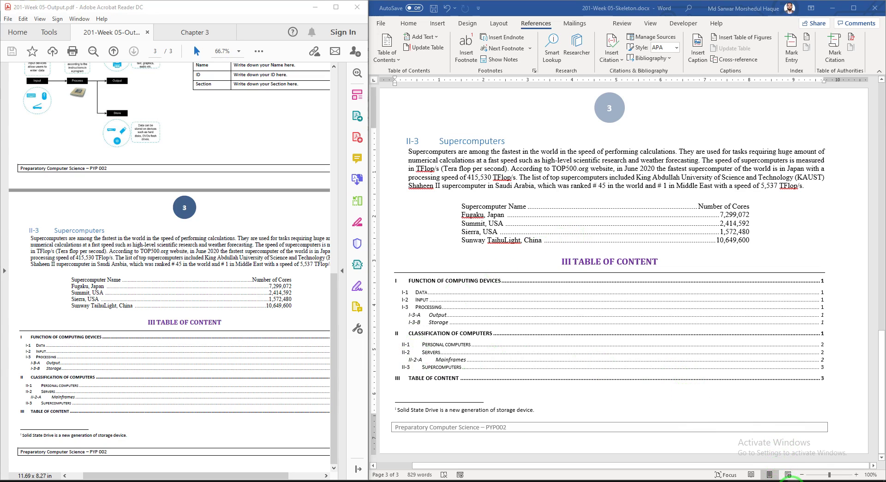
left_click(794, 480)
left_click(784, 455)
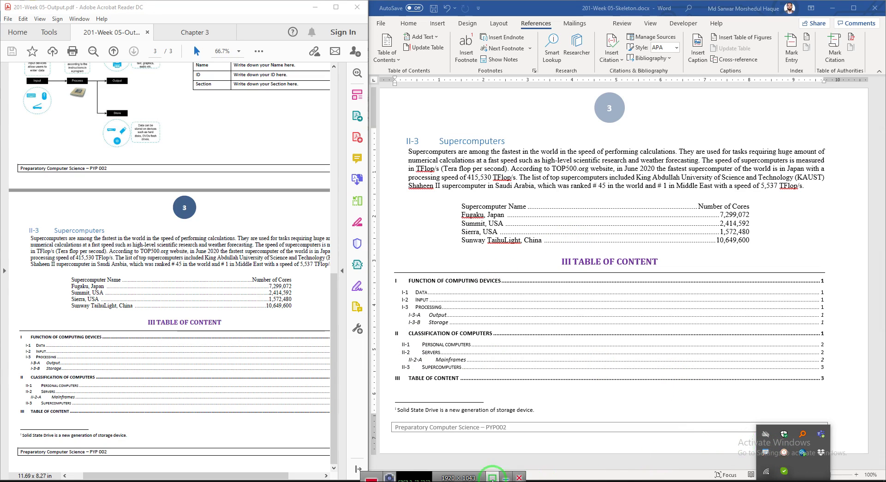